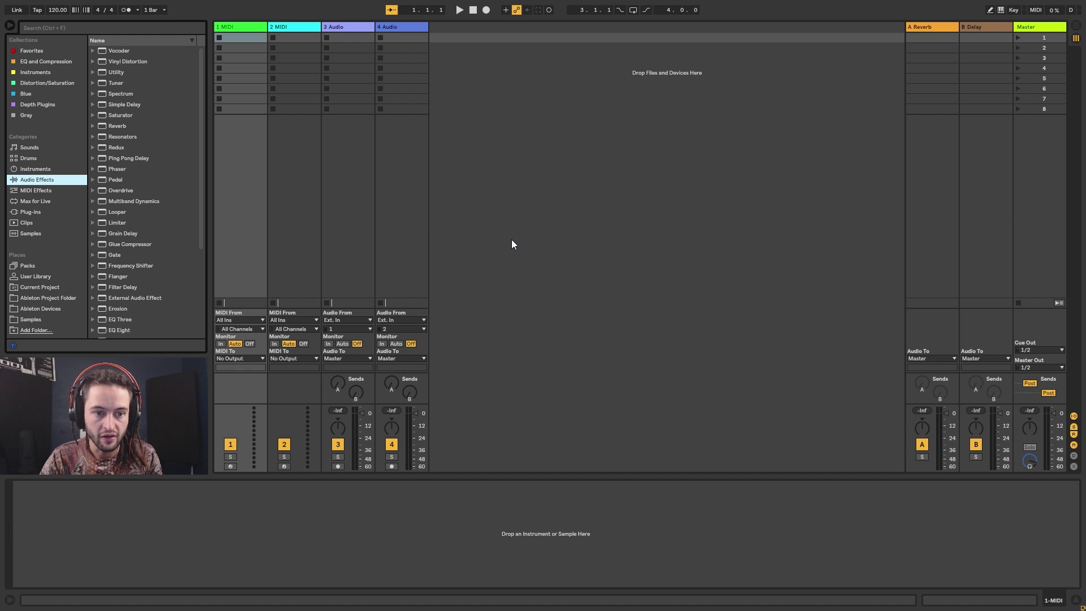
Switch to the Arrangement view and place the M4M_90_Drunk_Half_Beat_Full_Drum_Loop sample from Splice at bar 1 of audio track 3
{"action": "key", "text": "Tab"}
{"action": "key", "text": "alt+Tab"}
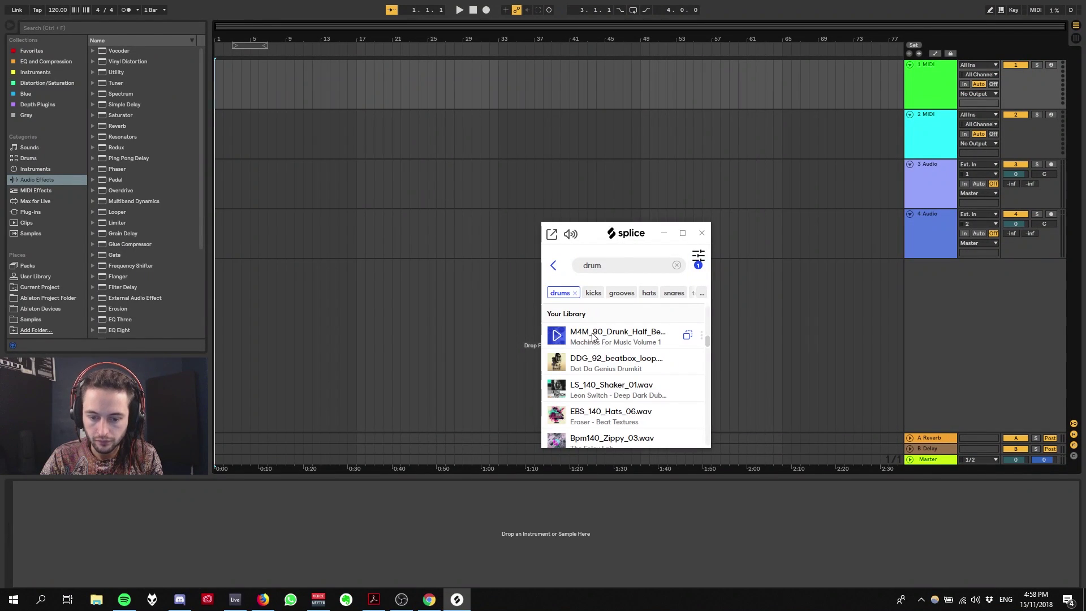
{"action": "left_click_drag", "start_coordinate": [588, 335], "coordinate": [217, 176]}
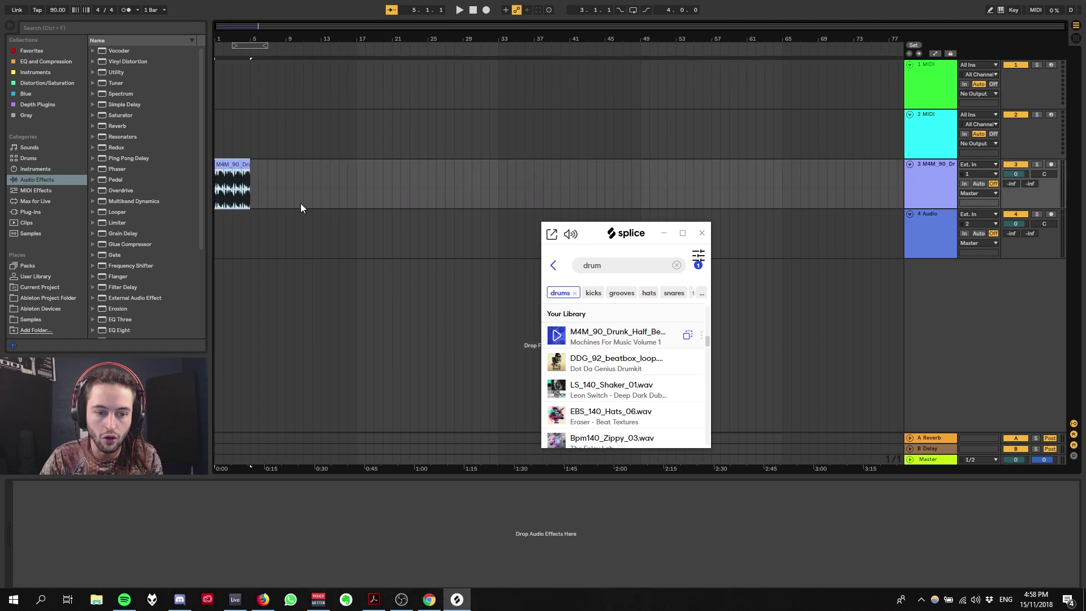
Delete the two MIDI tracks and the empty audio track, leaving only the drum loop's track
{"action": "left_click", "coordinate": [765, 218]}
{"action": "left_click", "coordinate": [937, 133]}
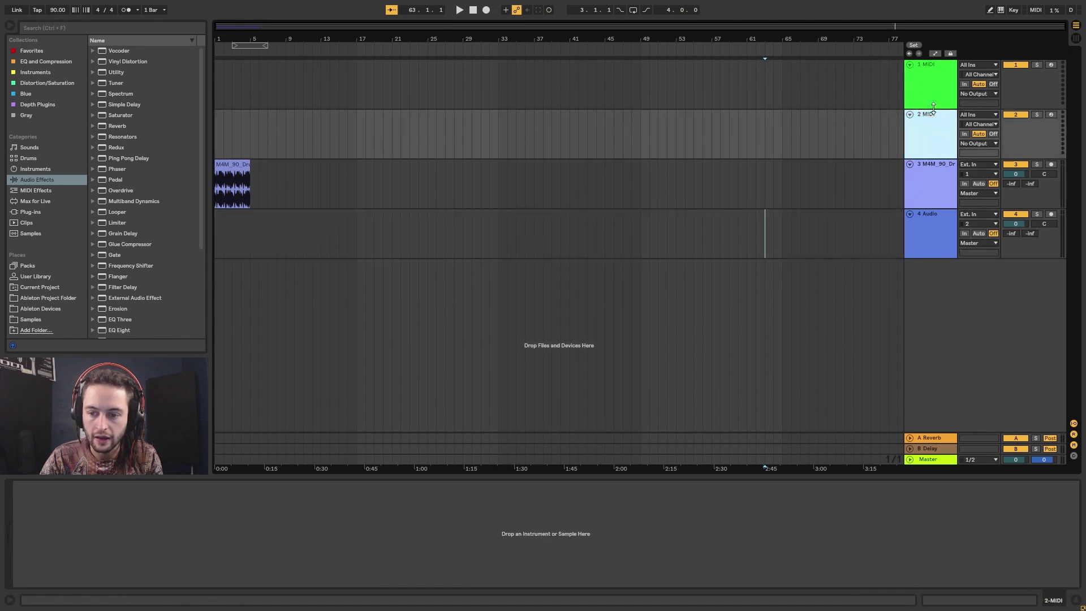
{"action": "left_click", "coordinate": [934, 85], "text": "shift"}
{"action": "key", "text": "Delete"}
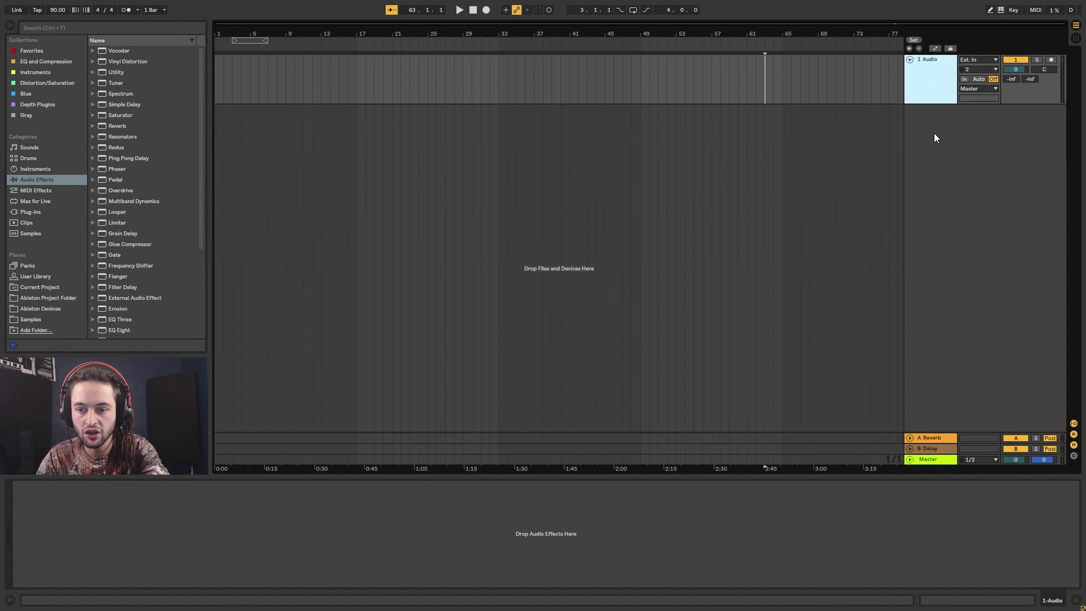
{"action": "left_click", "coordinate": [938, 140]}
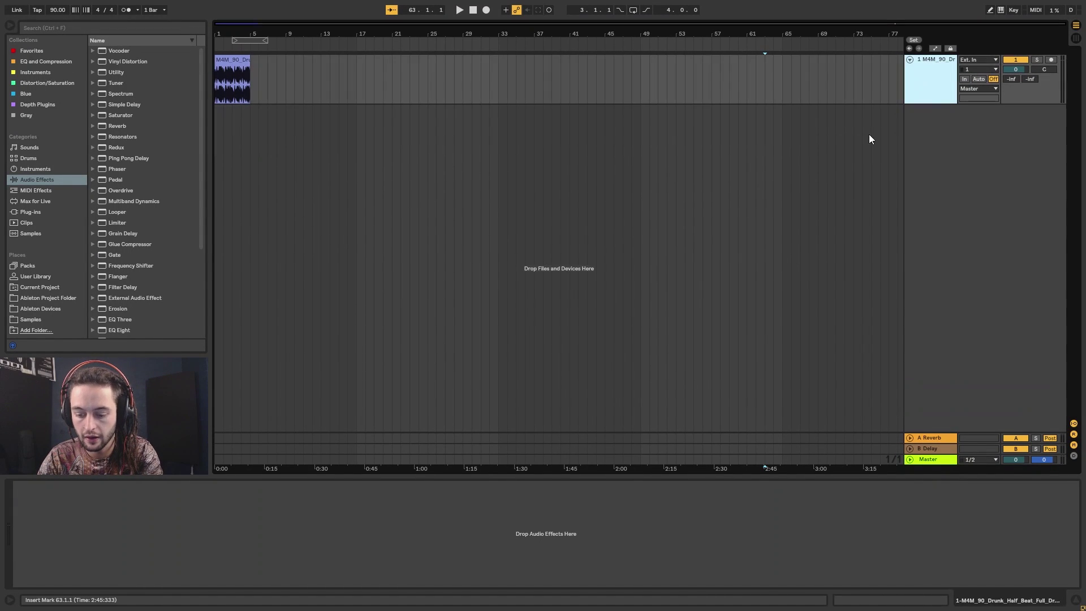
{"action": "key", "text": "Delete"}
Fit the drum loop clip to the arrangement's width and show its sample and warp settings
{"action": "left_click", "coordinate": [241, 65]}
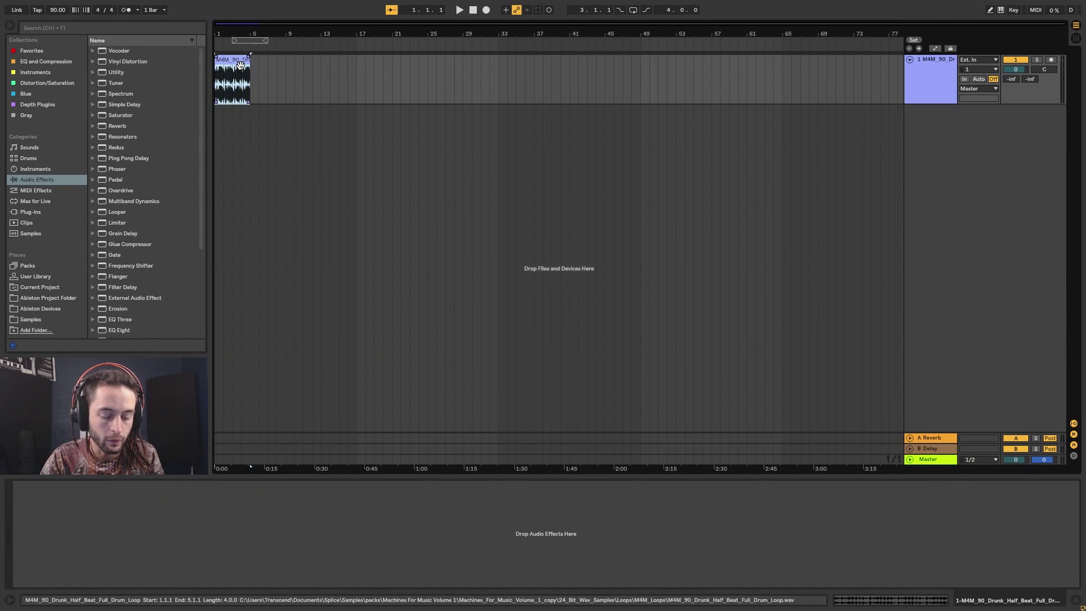
{"action": "key", "text": "z"}
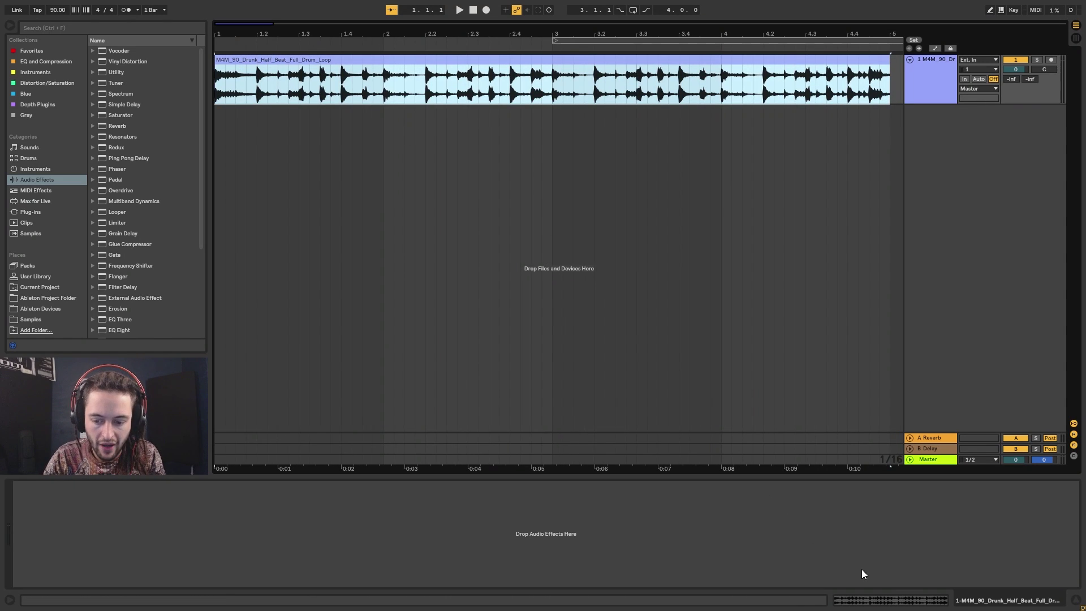
{"action": "left_click", "coordinate": [855, 598]}
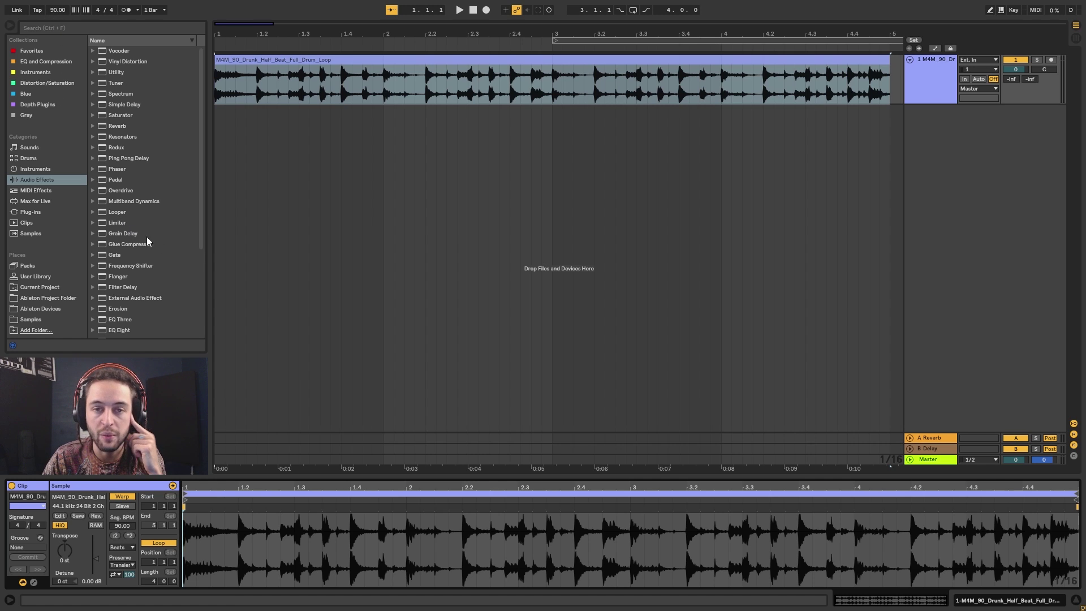
Review the drum loop's warp modes and the Beats mode's transient loop, envelope and Preserve options
{"action": "left_click", "coordinate": [130, 549]}
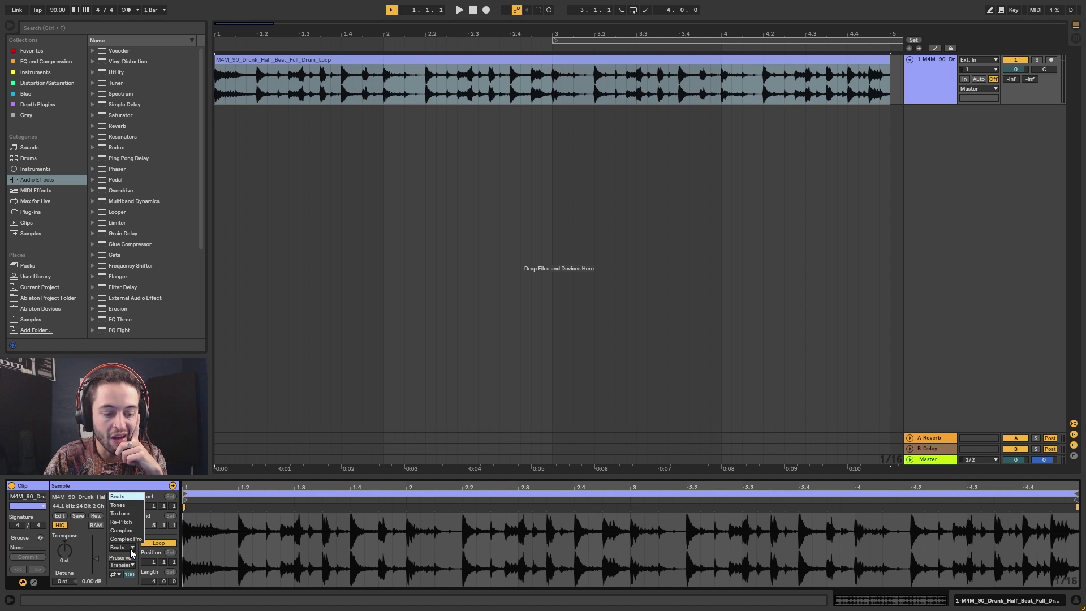
{"action": "left_click", "coordinate": [130, 498]}
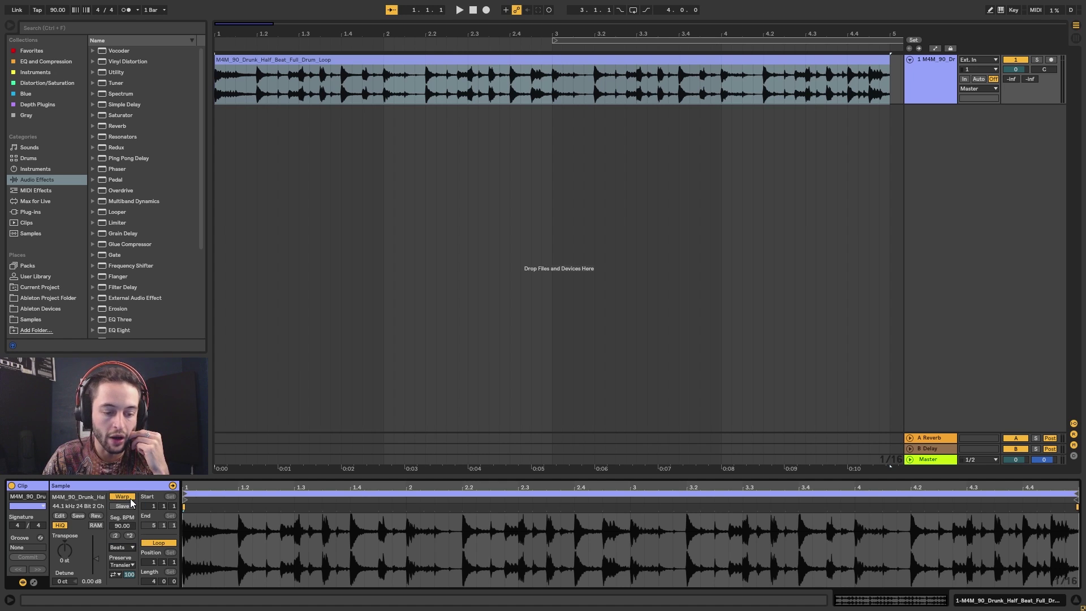
{"action": "left_click", "coordinate": [117, 573]}
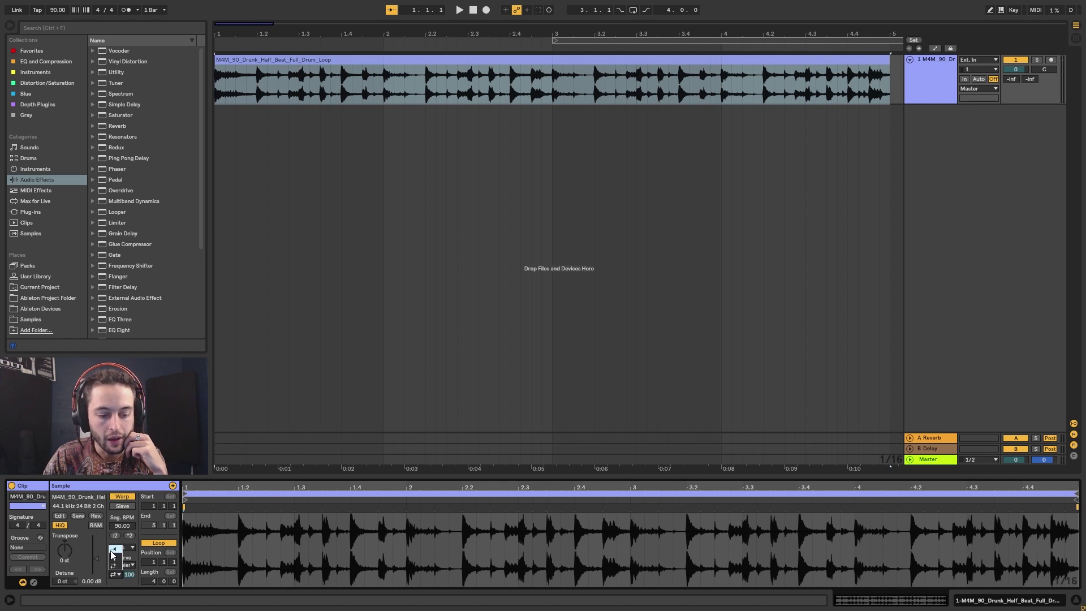
{"action": "left_click", "coordinate": [127, 577]}
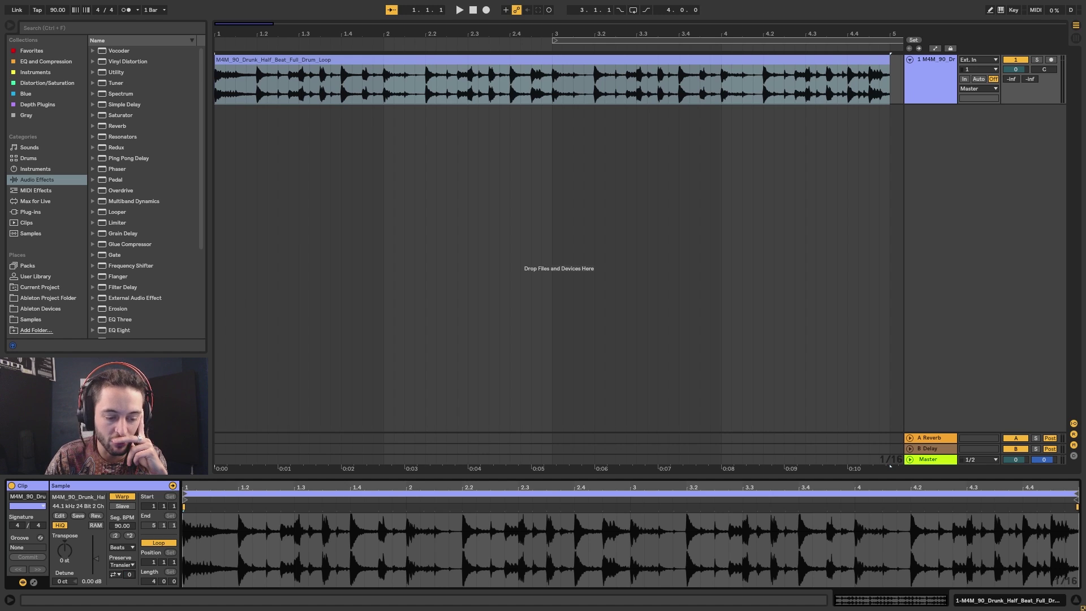
{"action": "left_click", "coordinate": [125, 567]}
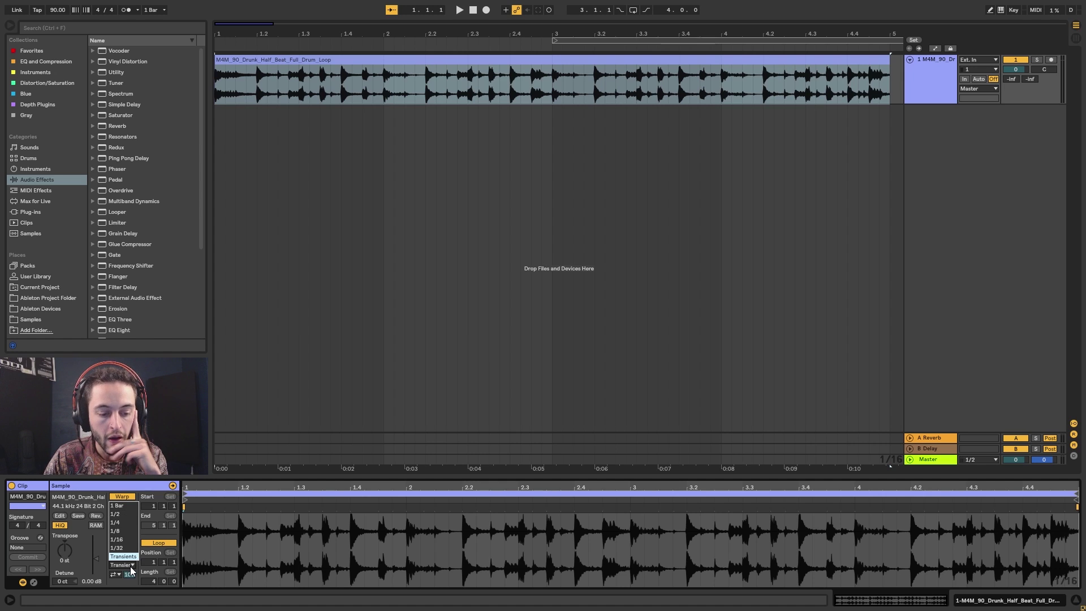
{"action": "left_click", "coordinate": [131, 570]}
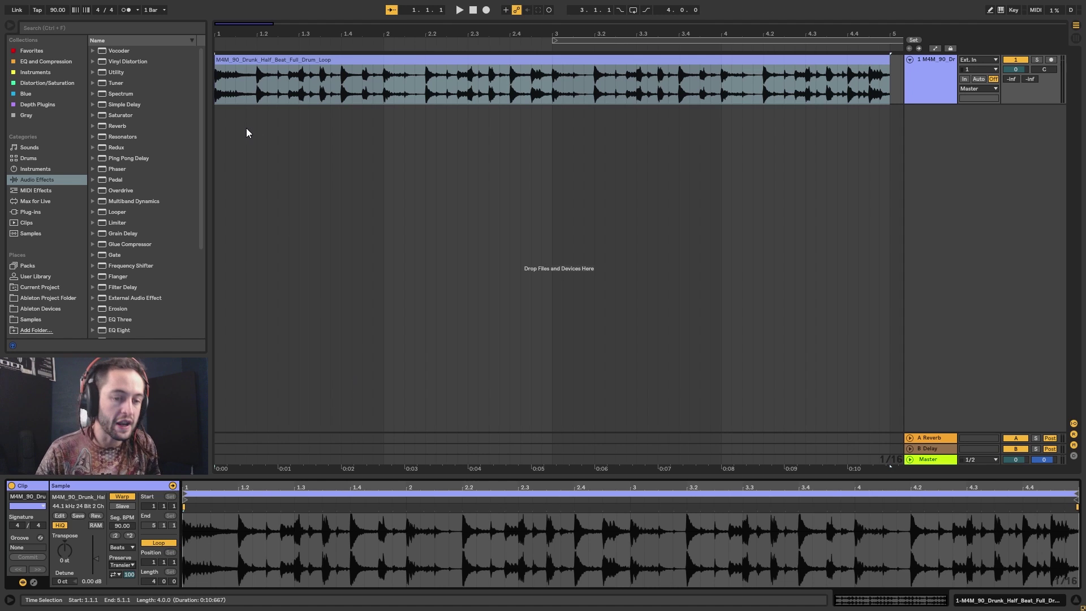
Examine the first beat of the drum loop between its transients, along with the available transient loop modes
{"action": "left_click", "coordinate": [221, 91]}
{"action": "left_click_drag", "start_coordinate": [220, 91], "coordinate": [247, 87]}
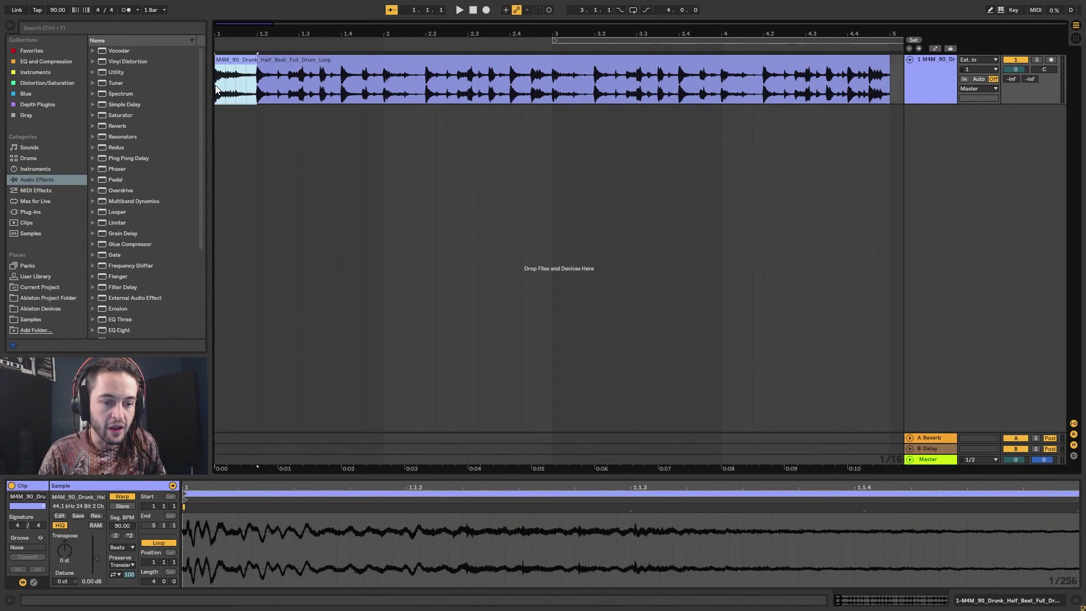
{"action": "key", "text": "space"}
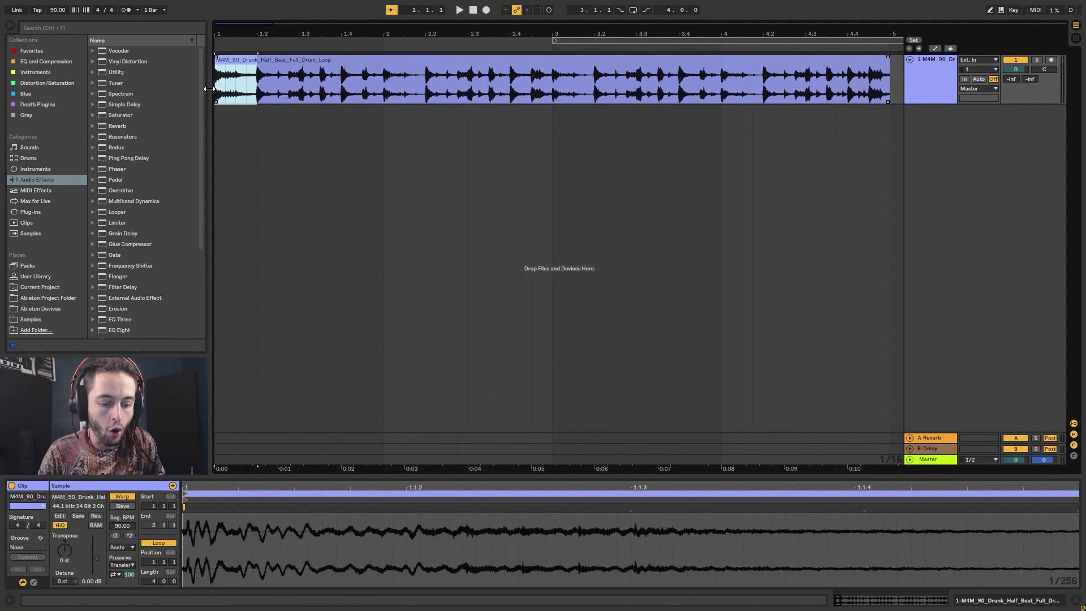
{"action": "left_click", "coordinate": [228, 97]}
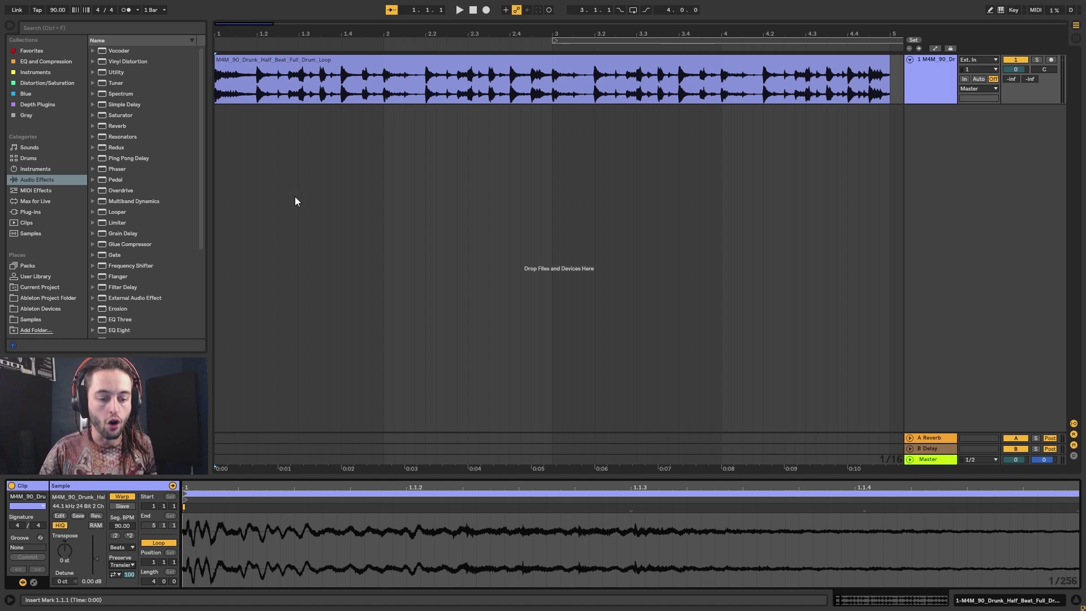
{"action": "left_click_drag", "start_coordinate": [218, 88], "coordinate": [256, 96]}
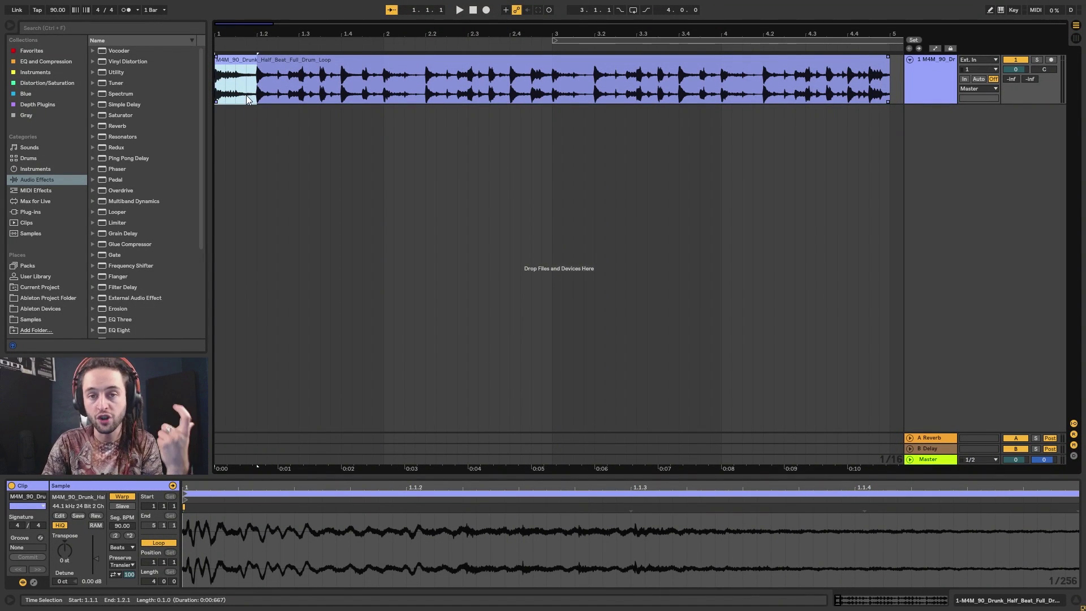
{"action": "left_click", "coordinate": [246, 95]}
{"action": "left_click_drag", "start_coordinate": [254, 90], "coordinate": [296, 93]}
{"action": "left_click", "coordinate": [247, 96]}
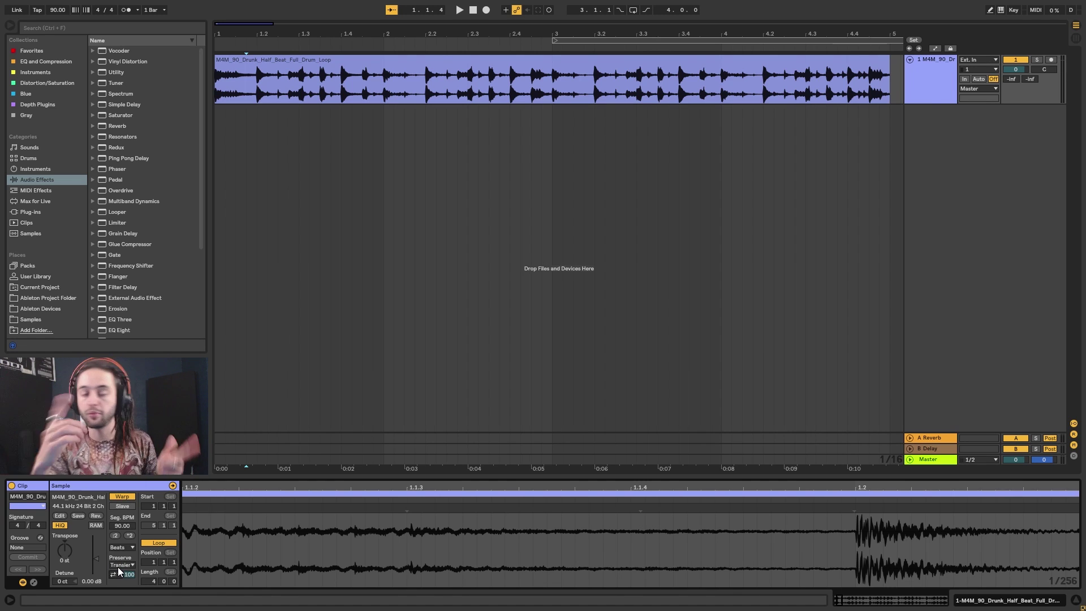
{"action": "left_click", "coordinate": [117, 570]}
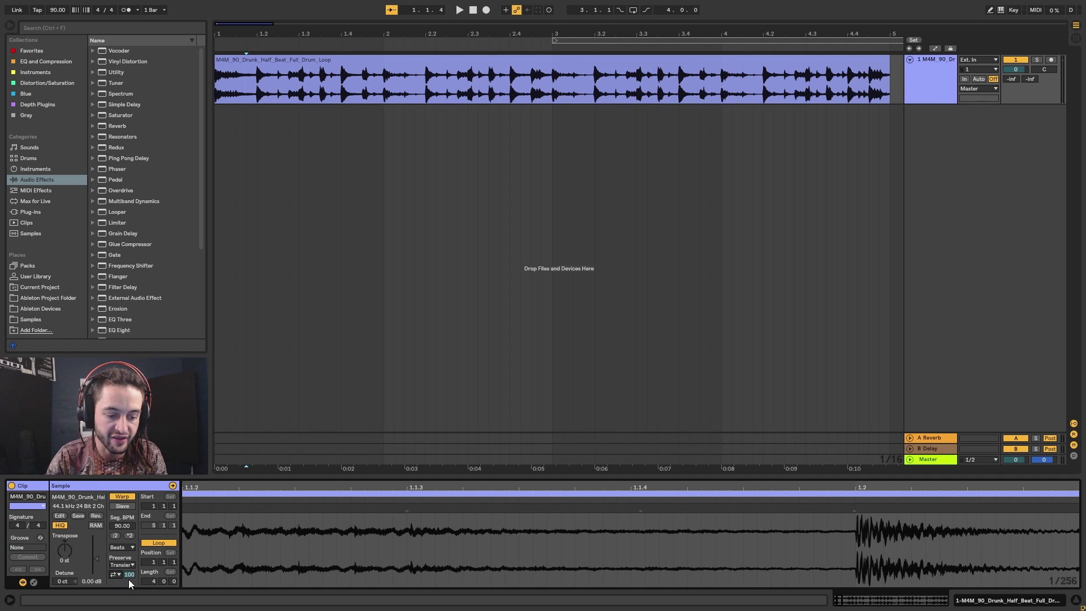
Audition the opening of the drum loop at its original speed from bar 1
{"action": "left_click", "coordinate": [269, 60]}
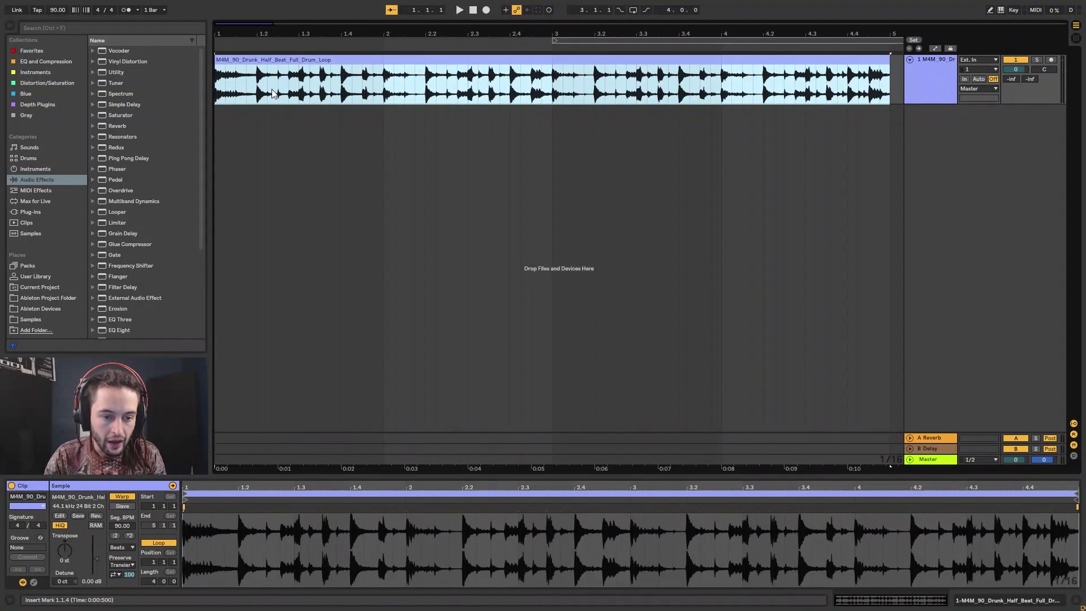
{"action": "left_click_drag", "start_coordinate": [230, 29], "coordinate": [234, 26]}
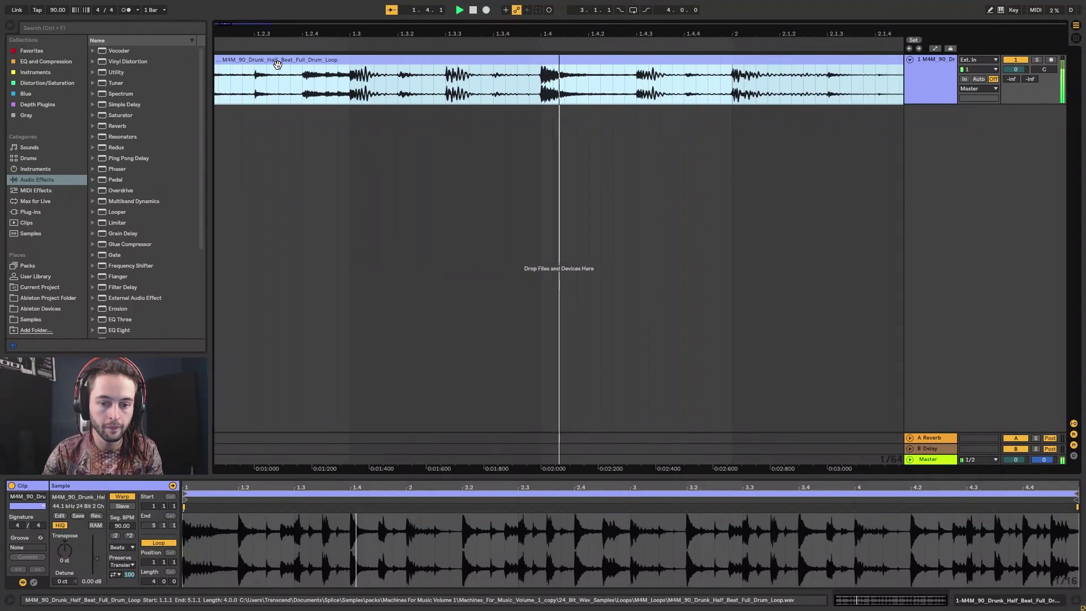
{"action": "key", "text": "space"}
{"action": "left_click_drag", "start_coordinate": [237, 35], "coordinate": [490, 28]}
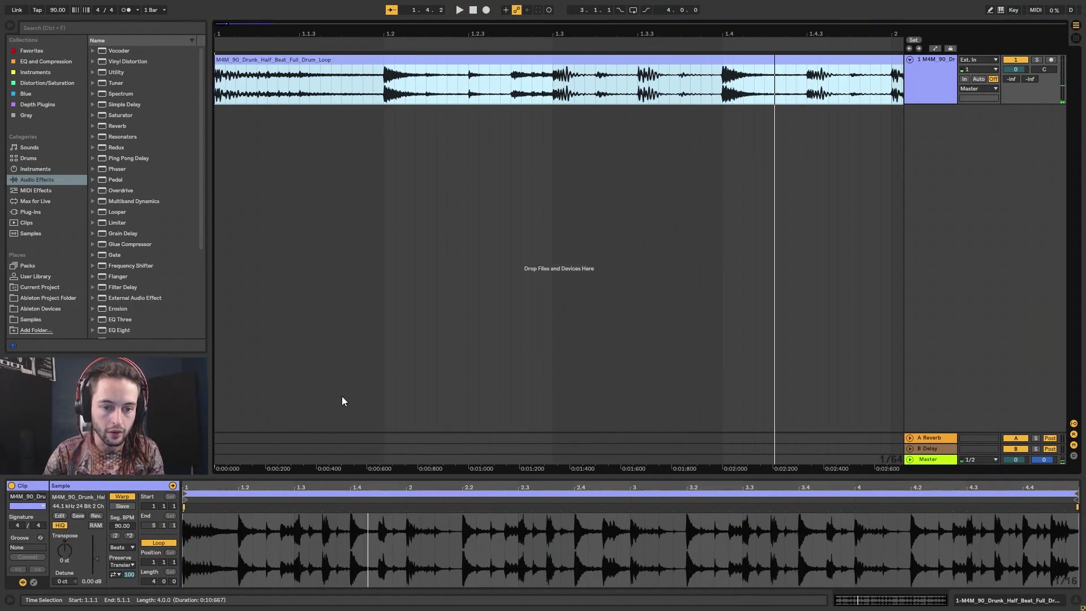
{"action": "key", "text": "space"}
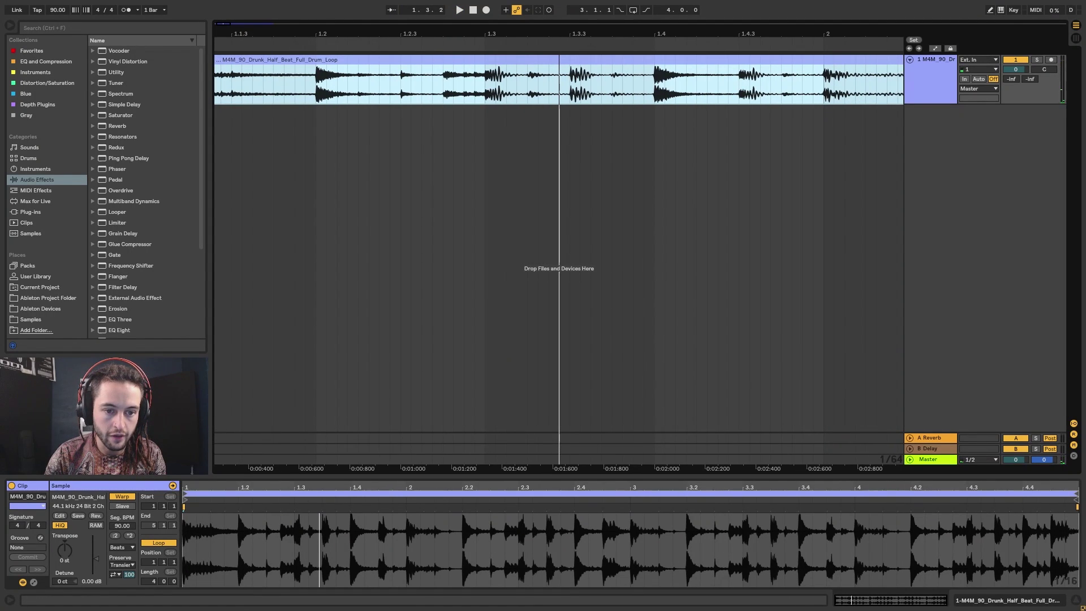
{"action": "key", "text": "space"}
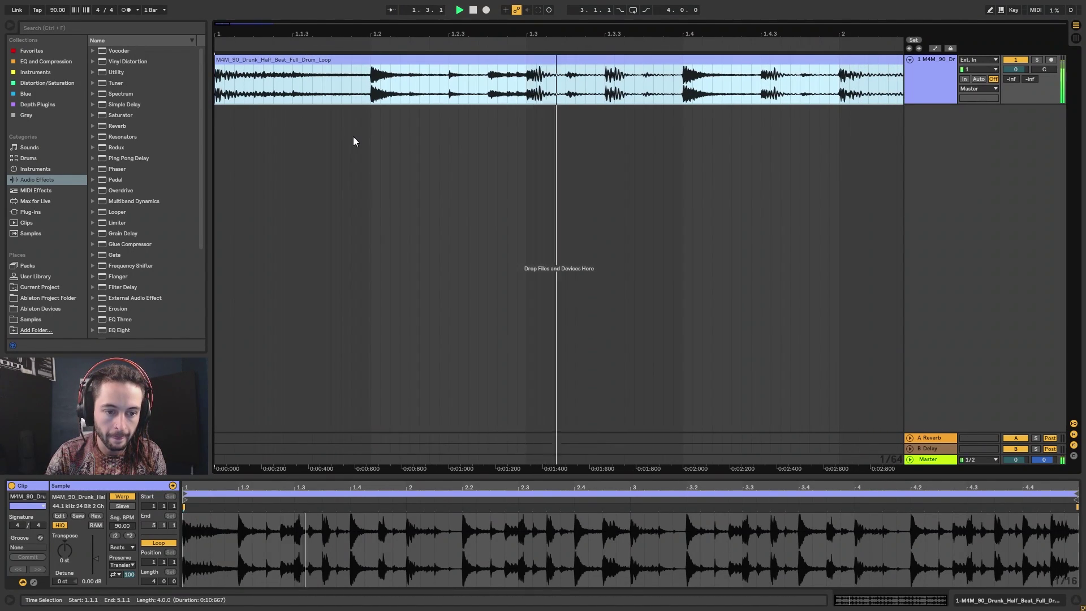
{"action": "key", "text": "space"}
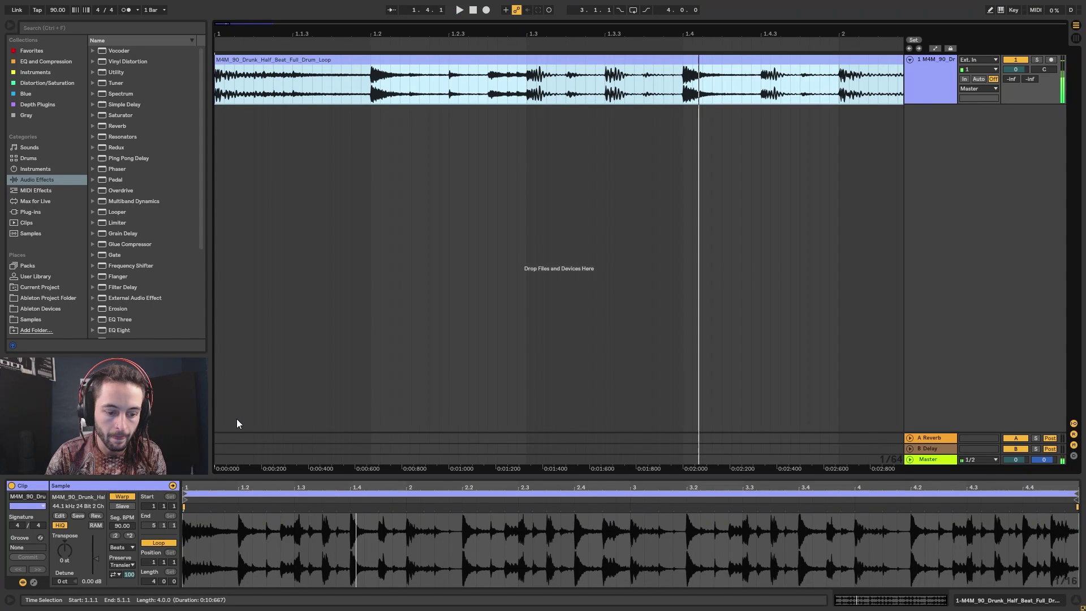
Double the clip's segment tempo to 180 BPM and audition the half-speed loop, inspecting its stretched first beat
{"action": "left_click", "coordinate": [129, 535]}
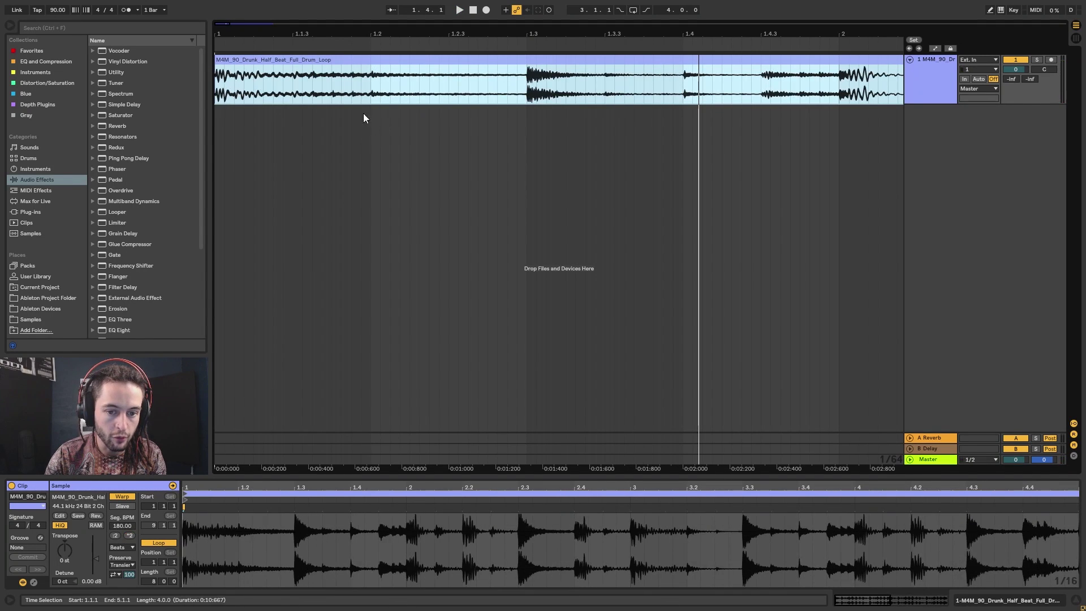
{"action": "left_click", "coordinate": [218, 92]}
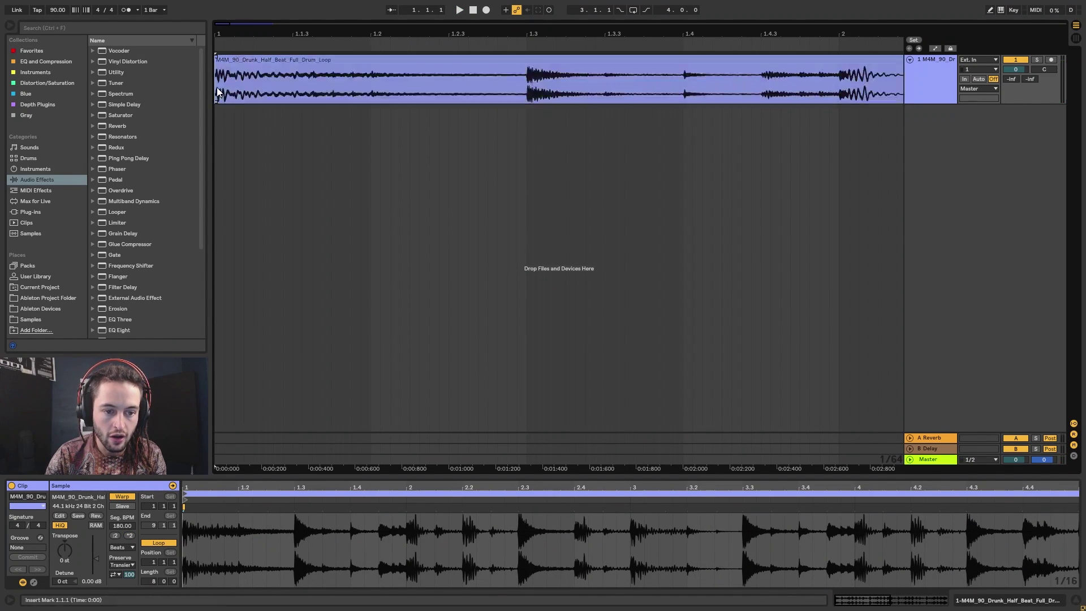
{"action": "left_click_drag", "start_coordinate": [369, 80], "coordinate": [208, 87]}
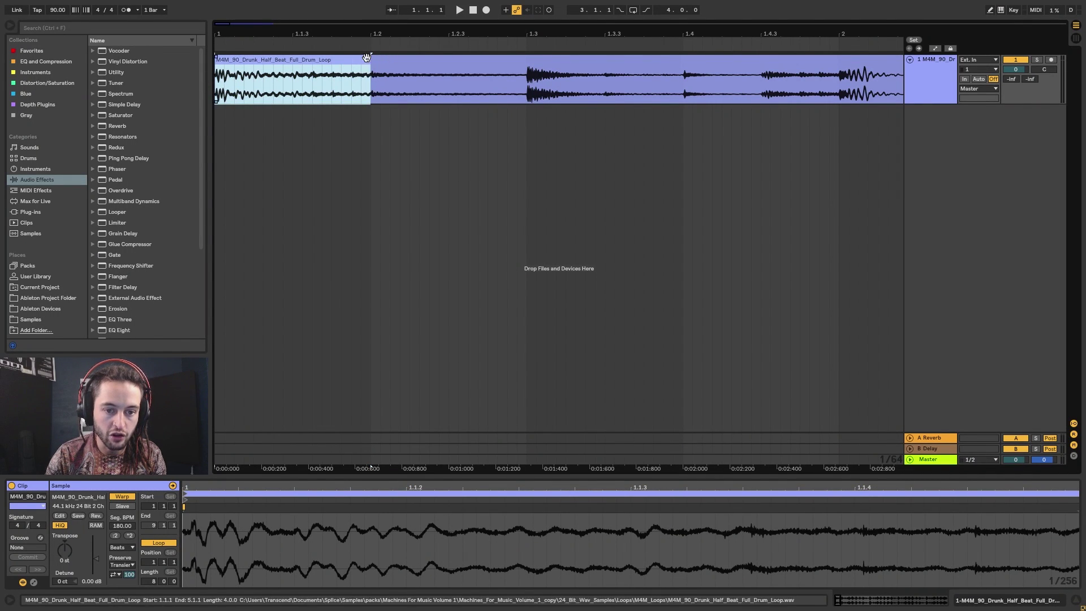
{"action": "left_click", "coordinate": [371, 85]}
{"action": "left_click_drag", "start_coordinate": [371, 85], "coordinate": [181, 87]}
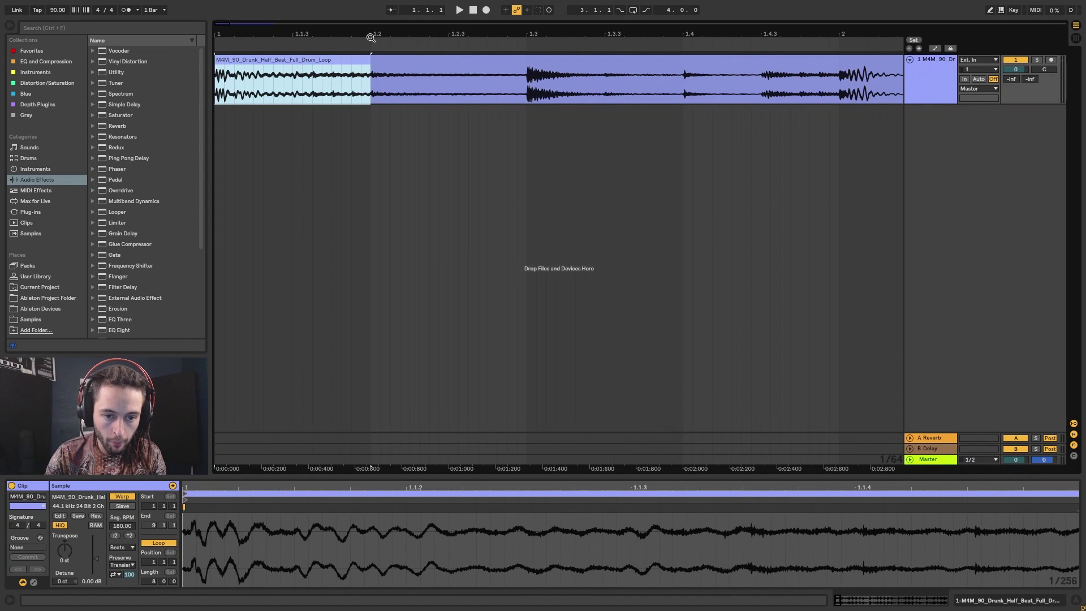
{"action": "left_click", "coordinate": [255, 60]}
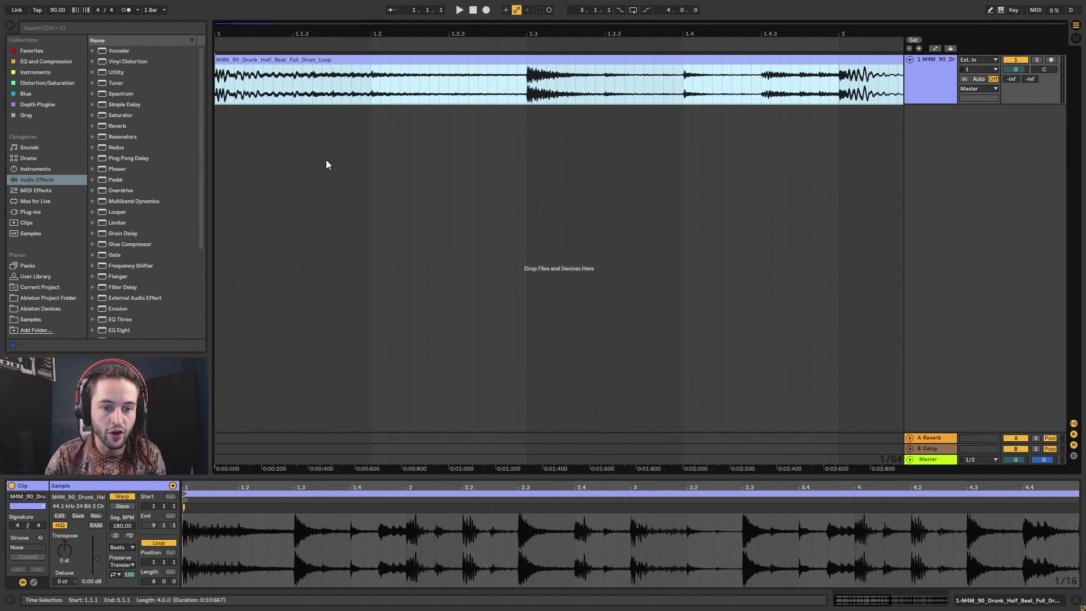
{"action": "key", "text": "space"}
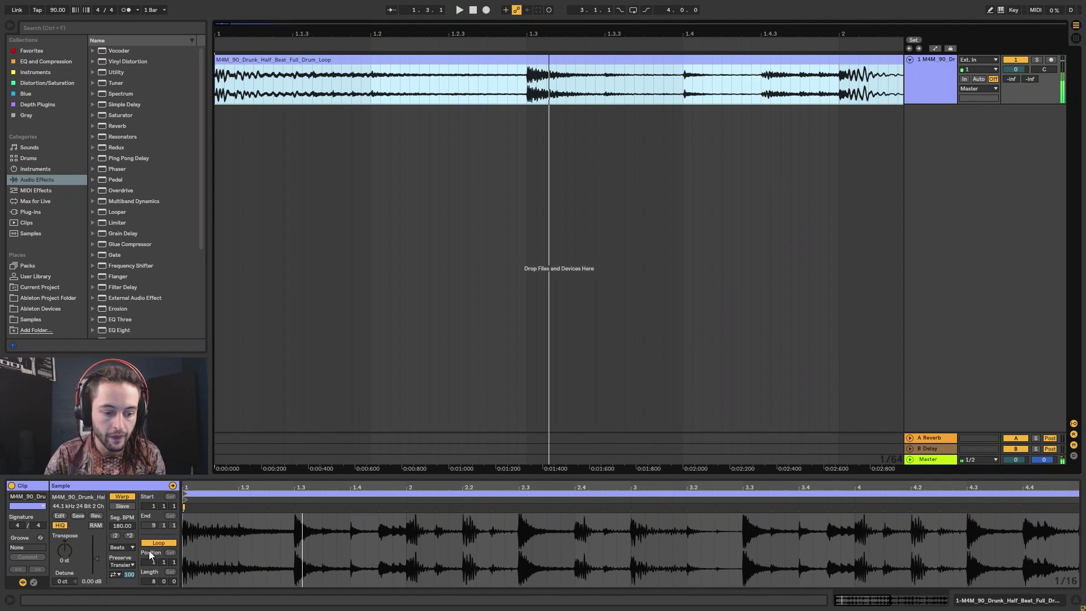
Set the clip's transient loop mode to off (single forward arrow) and audition the loop from bar 1
{"action": "left_click", "coordinate": [113, 574]}
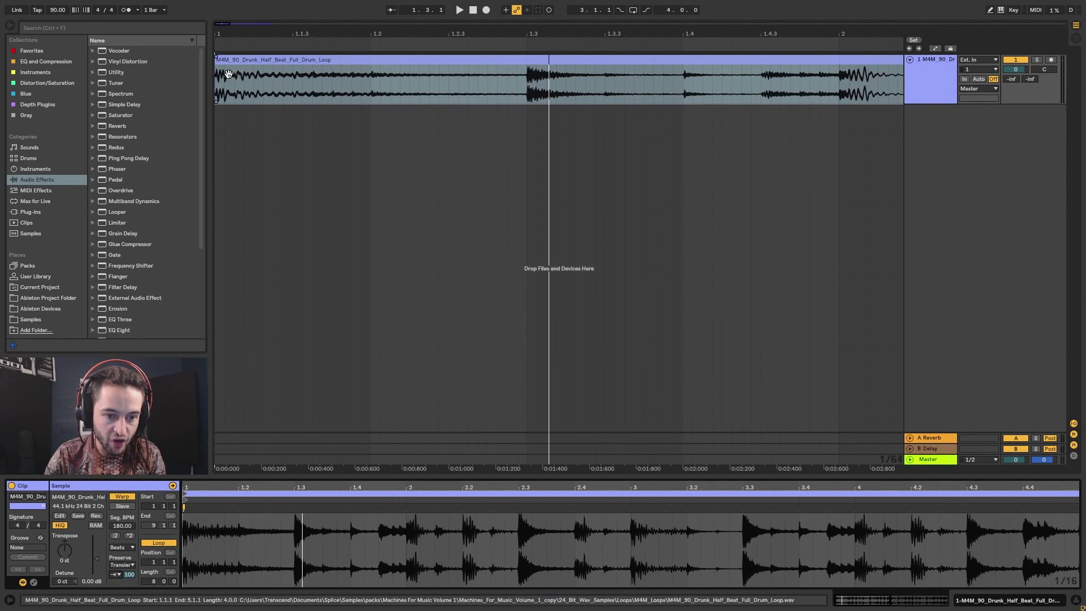
{"action": "left_click", "coordinate": [236, 56]}
{"action": "key", "text": "space"}
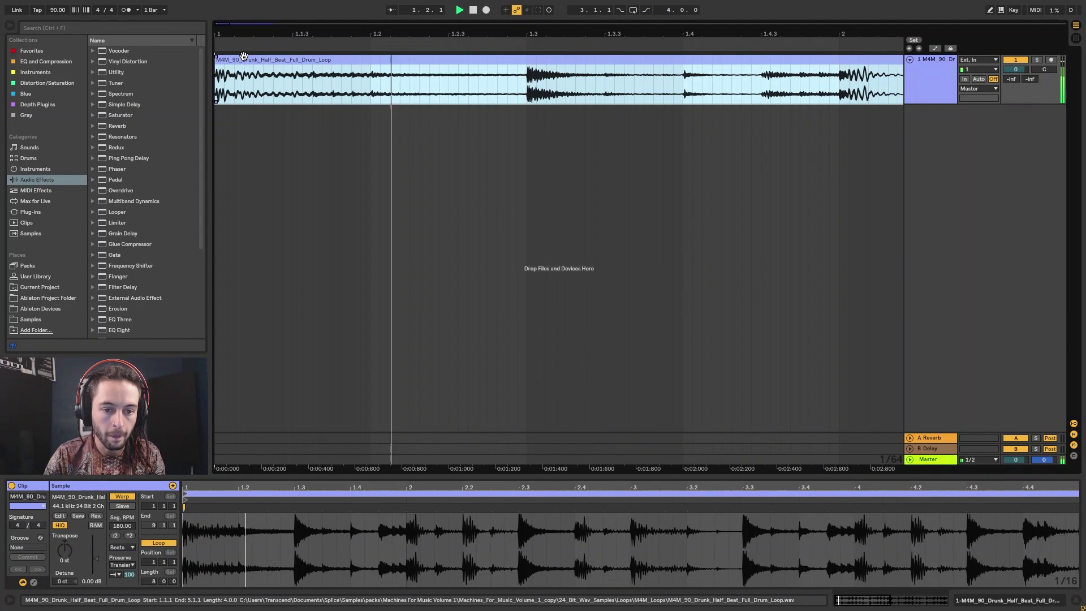
{"action": "key", "text": "space"}
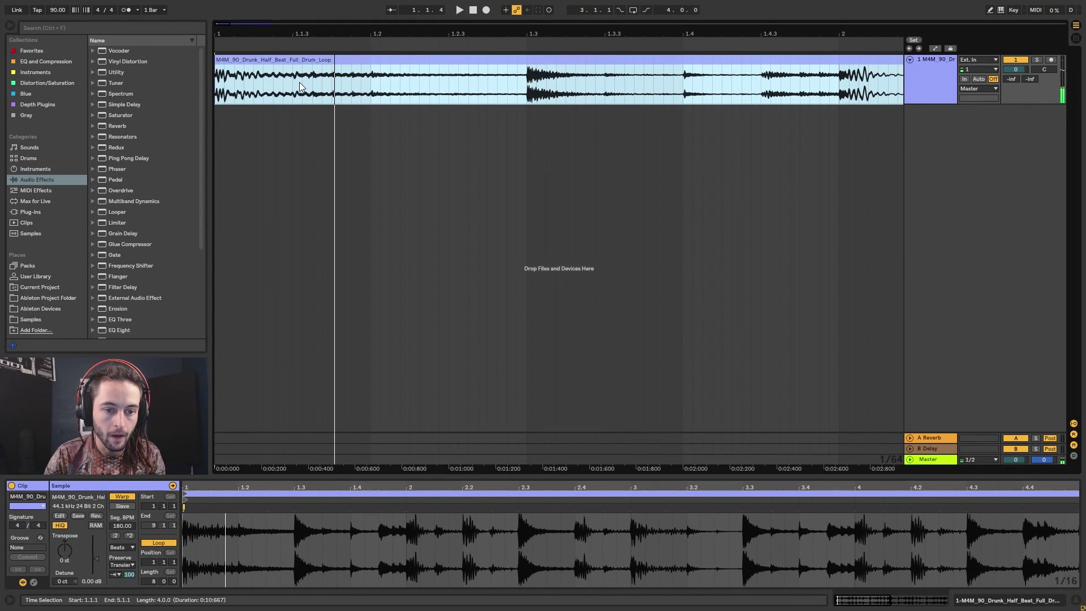
Select the gap from 1.1.3 to 1.2 in the stretched loop and examine how the first beat plays through it
{"action": "left_click", "coordinate": [298, 83]}
{"action": "left_click_drag", "start_coordinate": [313, 83], "coordinate": [368, 80]}
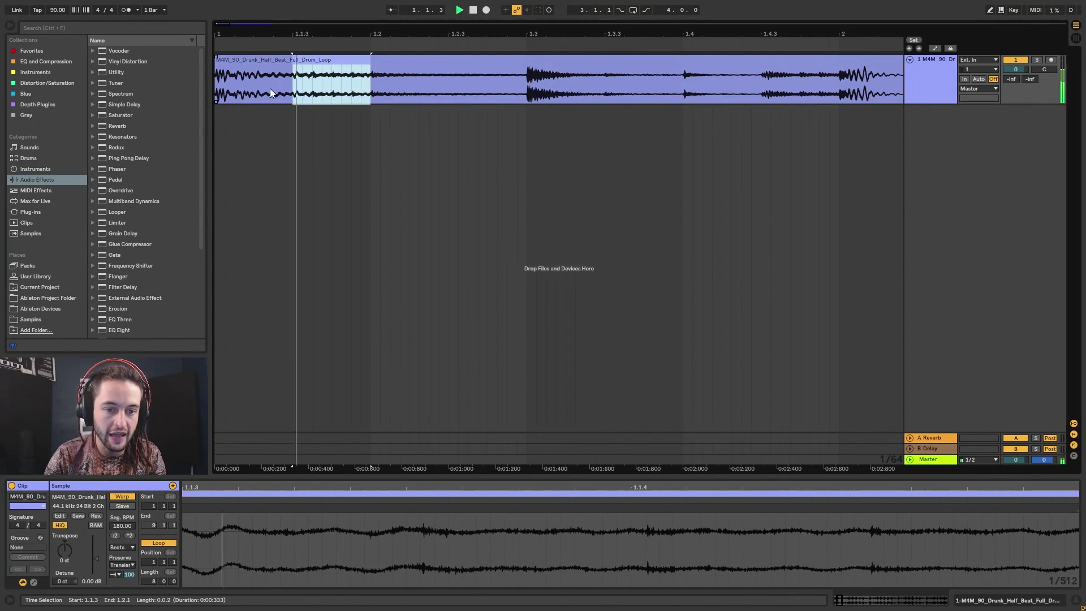
{"action": "key", "text": "ctrl+a"}
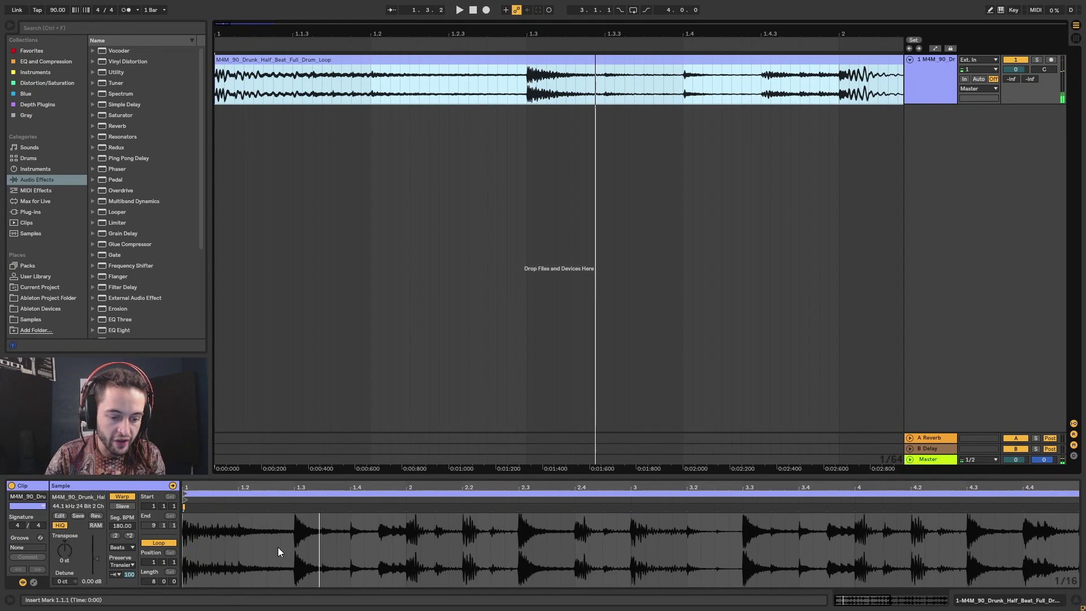
{"action": "left_click_drag", "start_coordinate": [215, 570], "coordinate": [228, 575]}
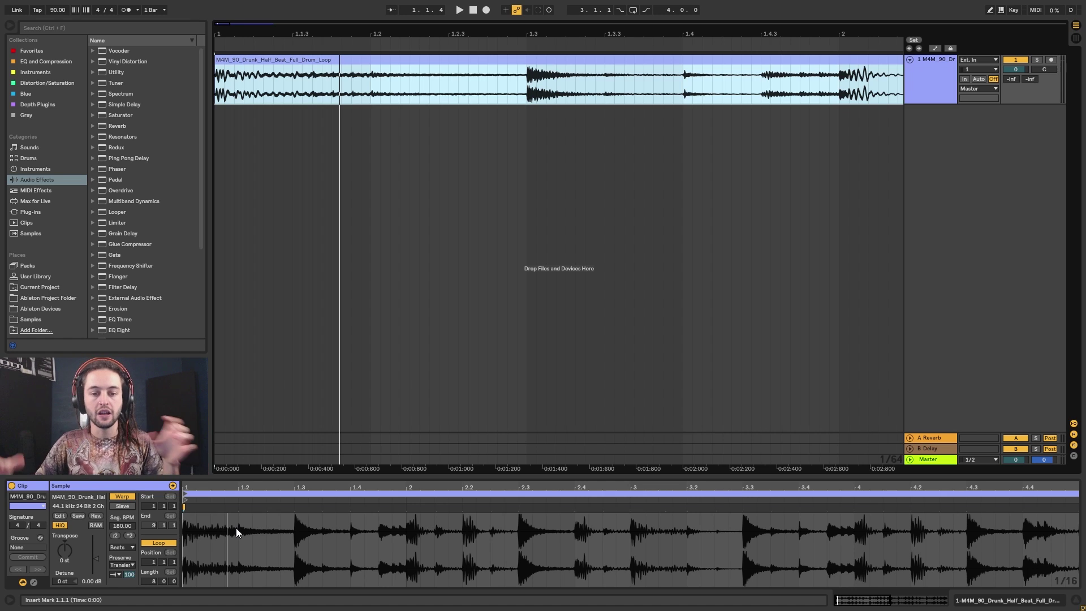
Set the clip's transient loop mode to back-and-forth and audition the drum loop from bar 1
{"action": "left_click_drag", "start_coordinate": [432, 30], "coordinate": [283, 29]}
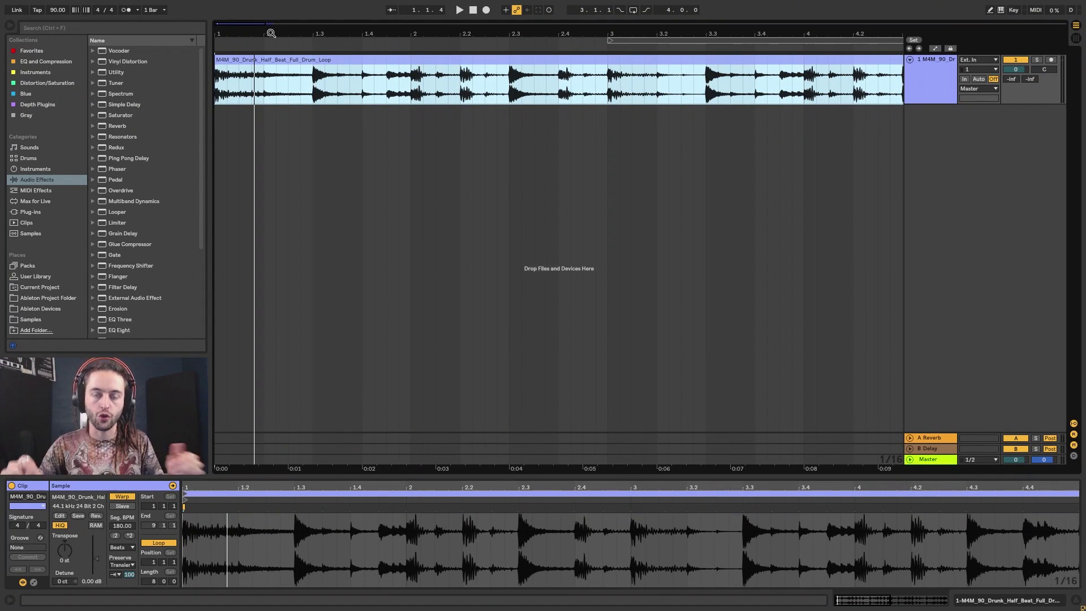
{"action": "left_click", "coordinate": [115, 575]}
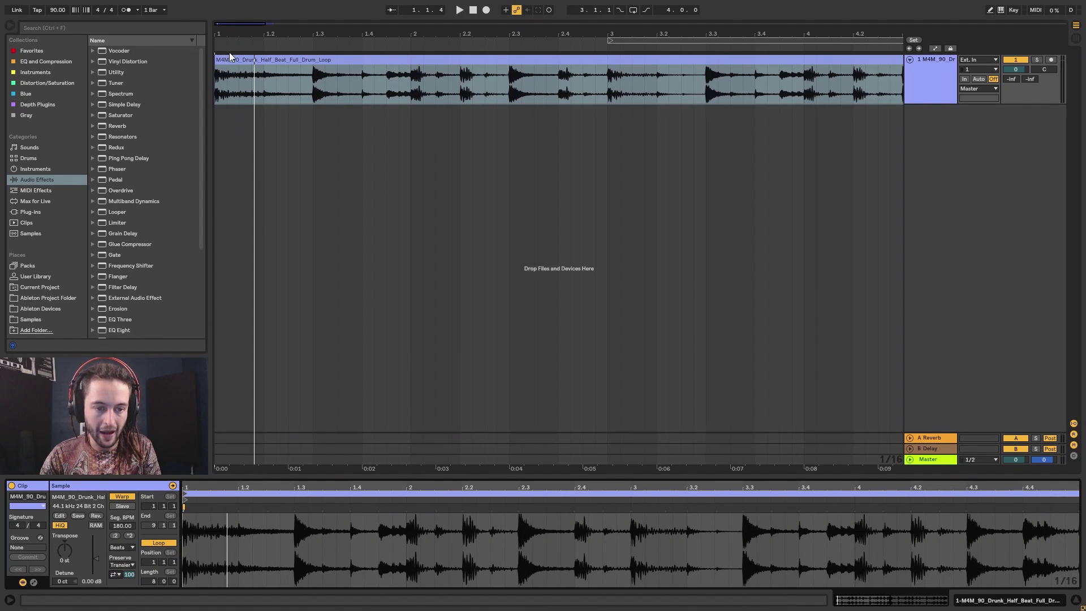
{"action": "left_click_drag", "start_coordinate": [229, 50], "coordinate": [242, 52]}
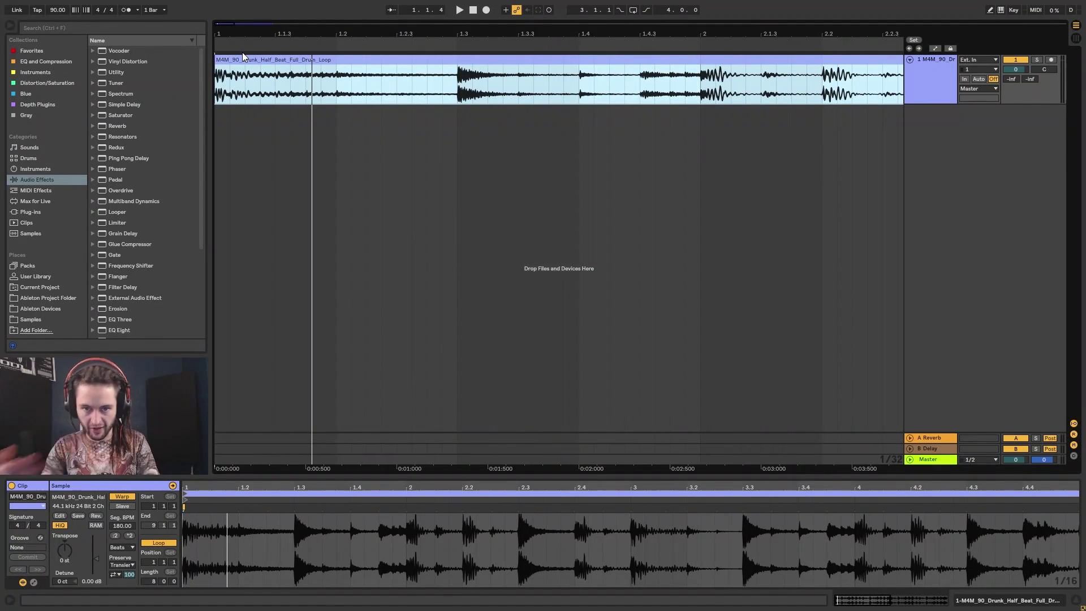
{"action": "key", "text": "space"}
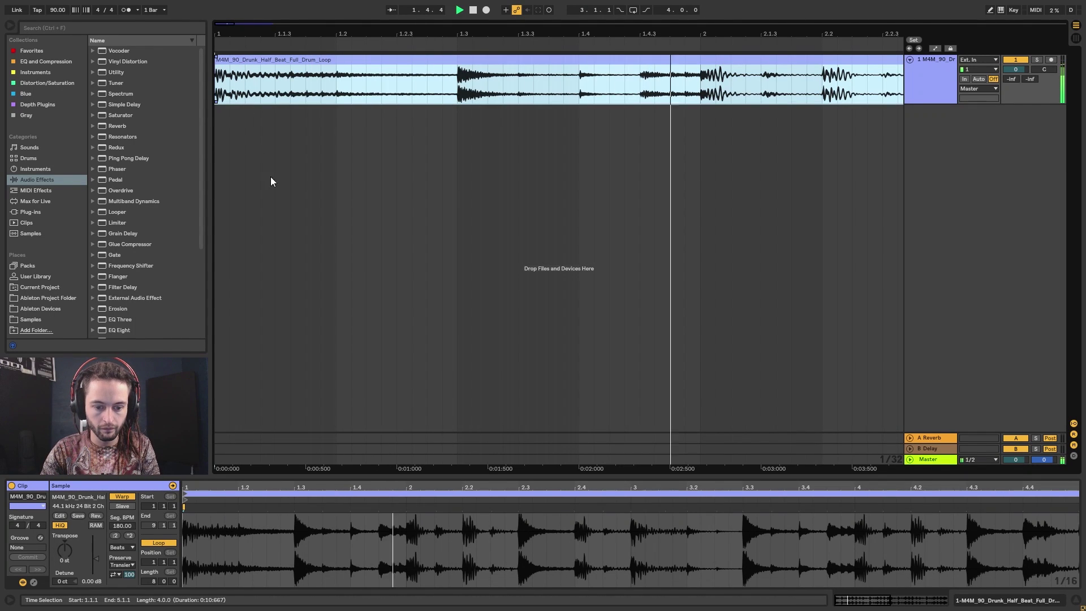
{"action": "left_click_drag", "start_coordinate": [355, 35], "coordinate": [355, 18]}
{"action": "left_click", "coordinate": [301, 45]}
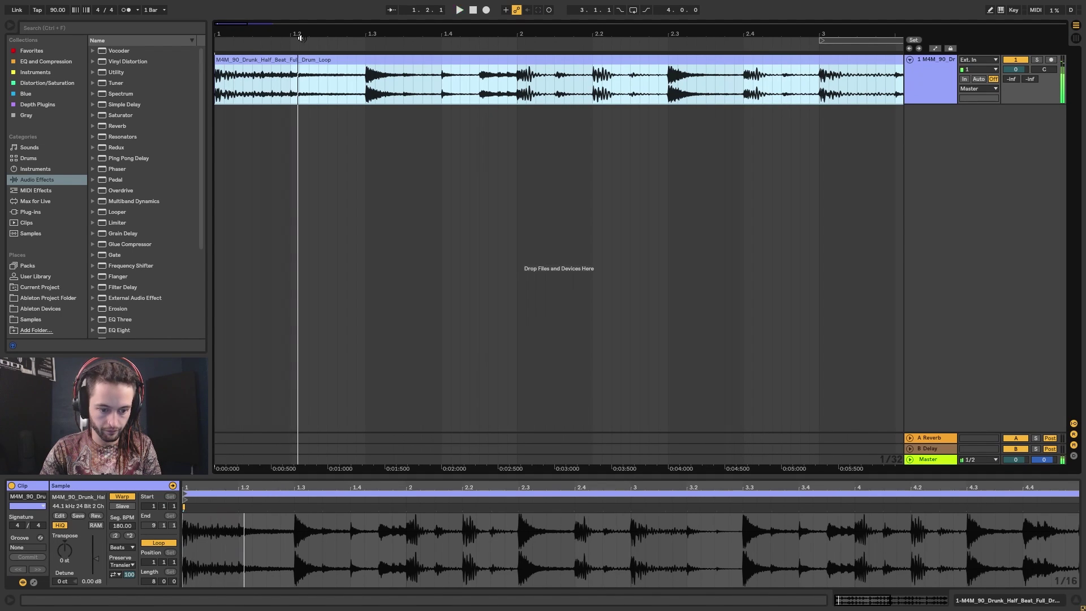
Compare the off transient loop mode with loop forward, leaving the clip set to loop forward
{"action": "left_click", "coordinate": [117, 576]}
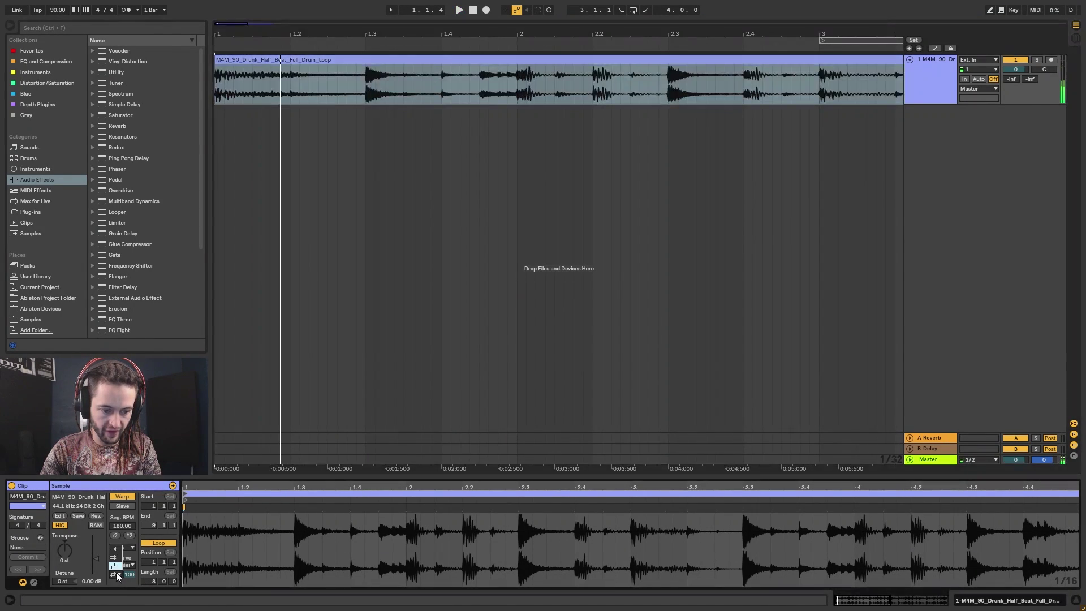
{"action": "left_click", "coordinate": [115, 556]}
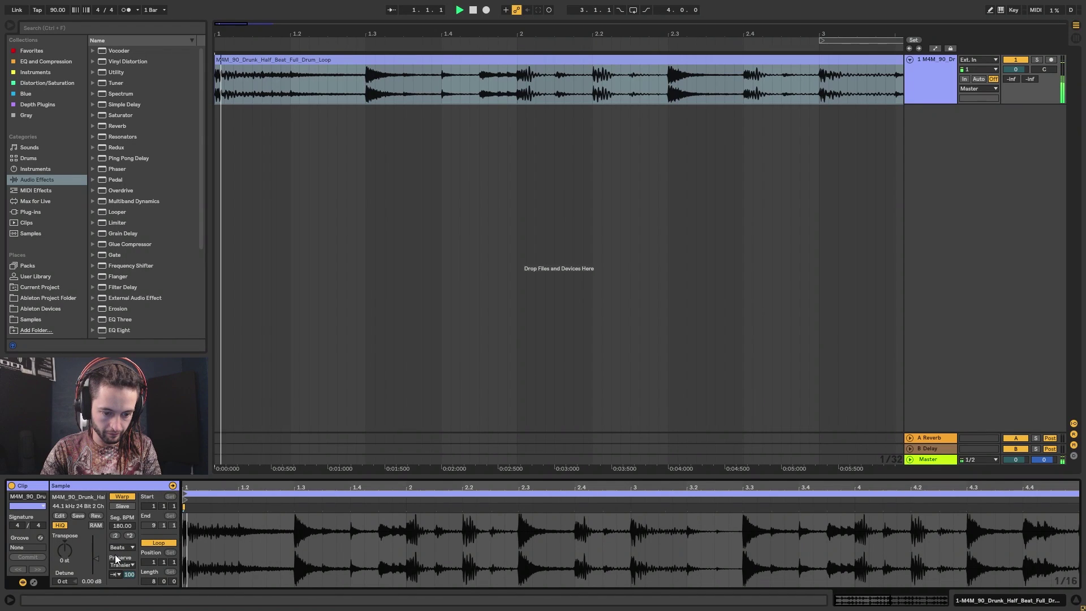
{"action": "left_click", "coordinate": [114, 576]}
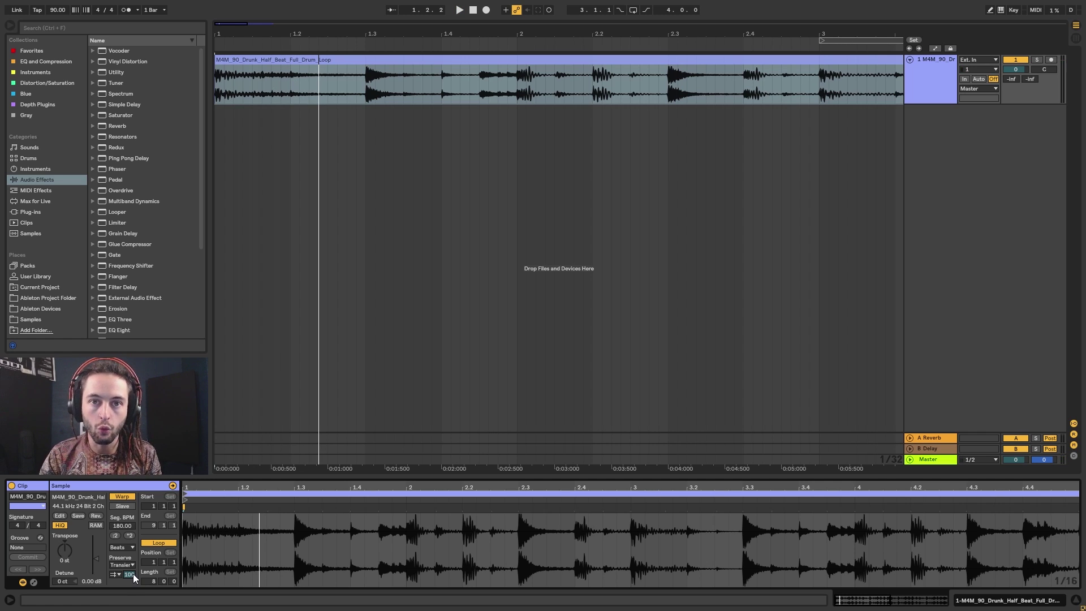
{"action": "left_click", "coordinate": [116, 575]}
{"action": "left_click", "coordinate": [116, 567]}
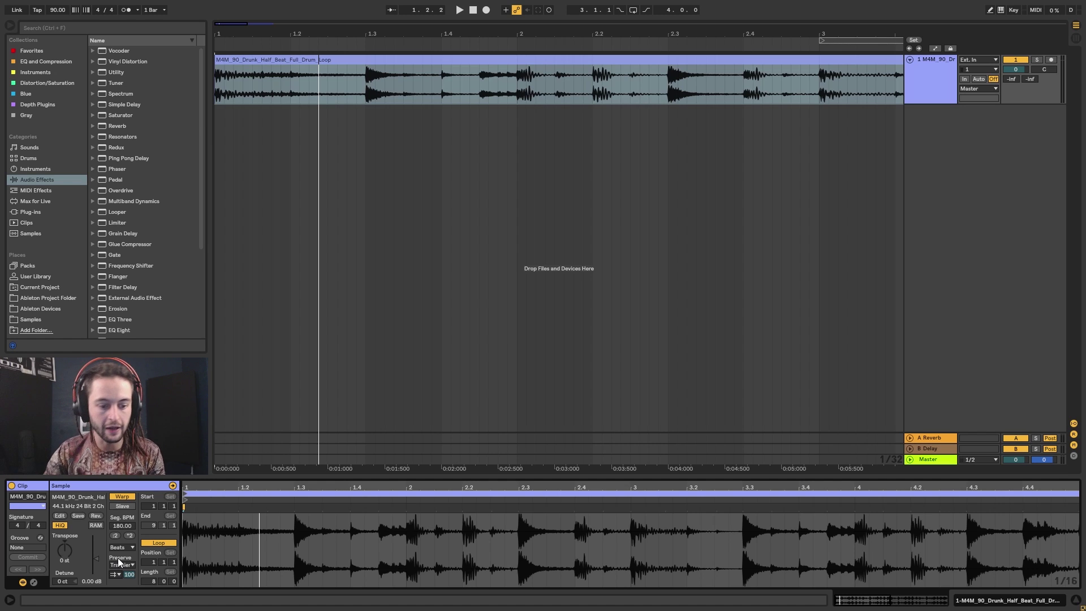
Lower the clip's transient envelope to 80 and audition the loop from bar 1
{"action": "left_click_drag", "start_coordinate": [129, 575], "coordinate": [129, 579]}
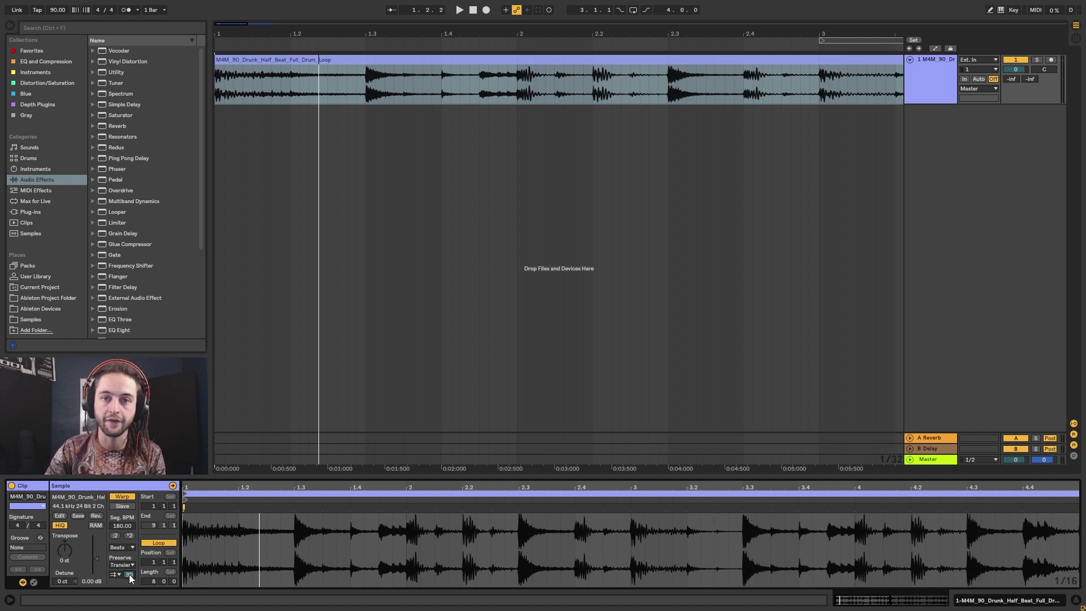
{"action": "left_click_drag", "start_coordinate": [129, 576], "coordinate": [129, 578]}
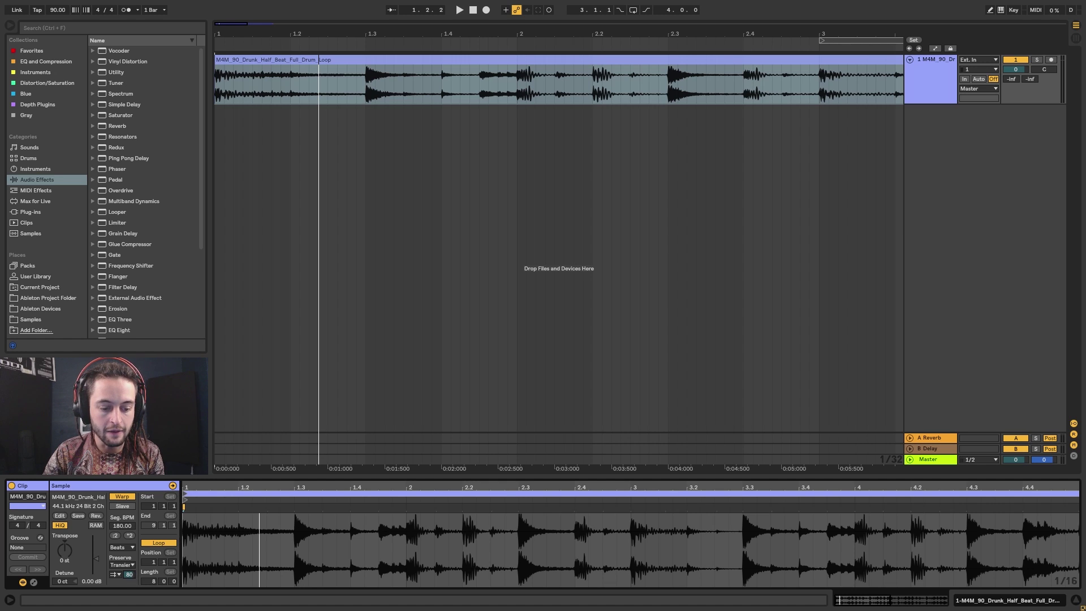
{"action": "left_click", "coordinate": [266, 63]}
{"action": "key", "text": "space"}
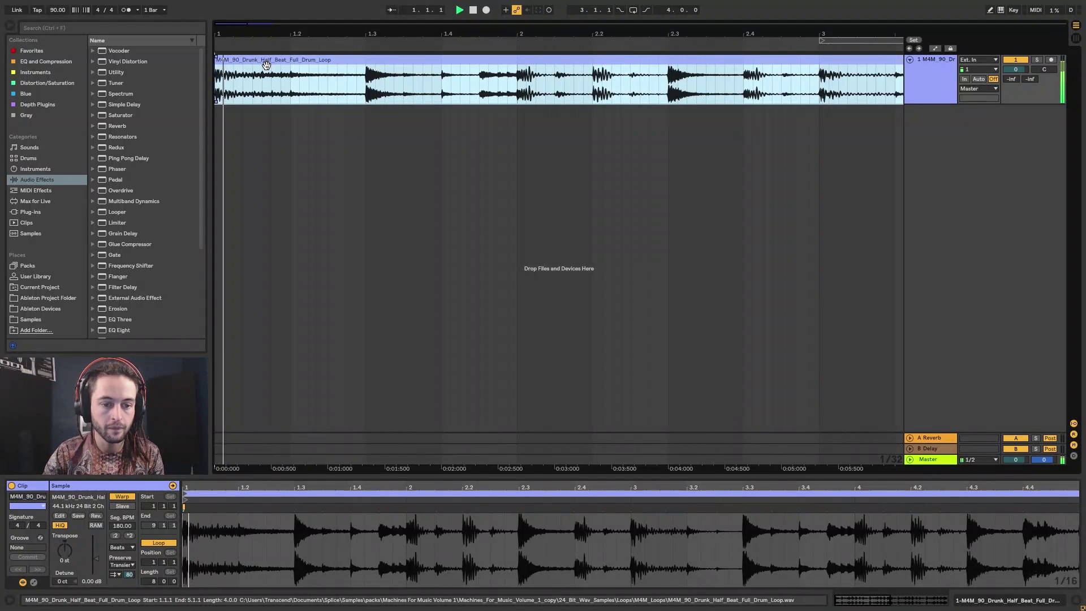
{"action": "key", "text": "space"}
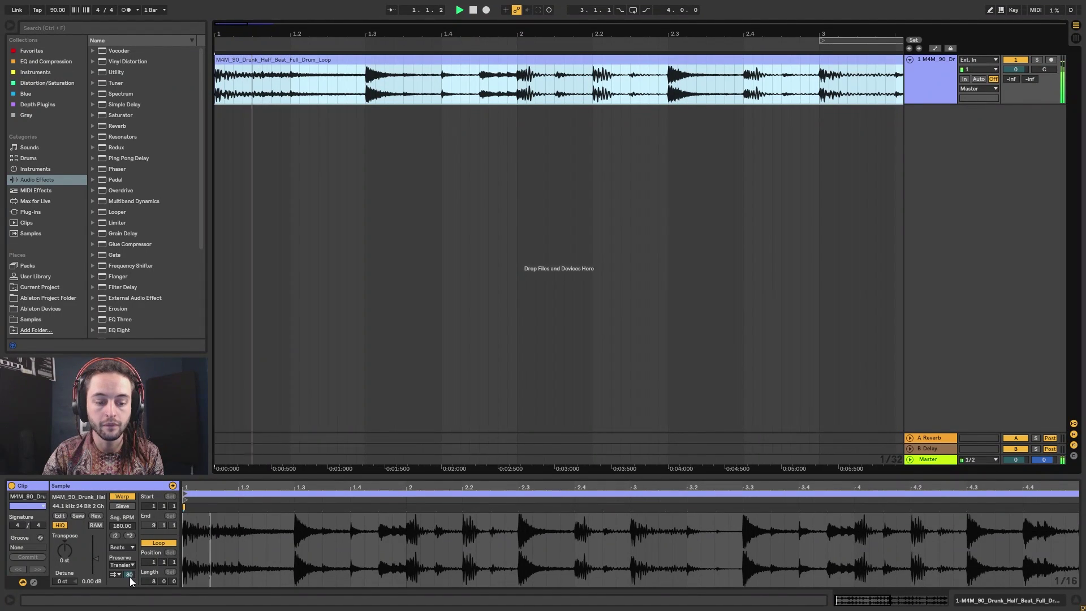
Lower the transient envelope further to 50 while listening to the opening of the loop
{"action": "left_click_drag", "start_coordinate": [130, 576], "coordinate": [130, 584]}
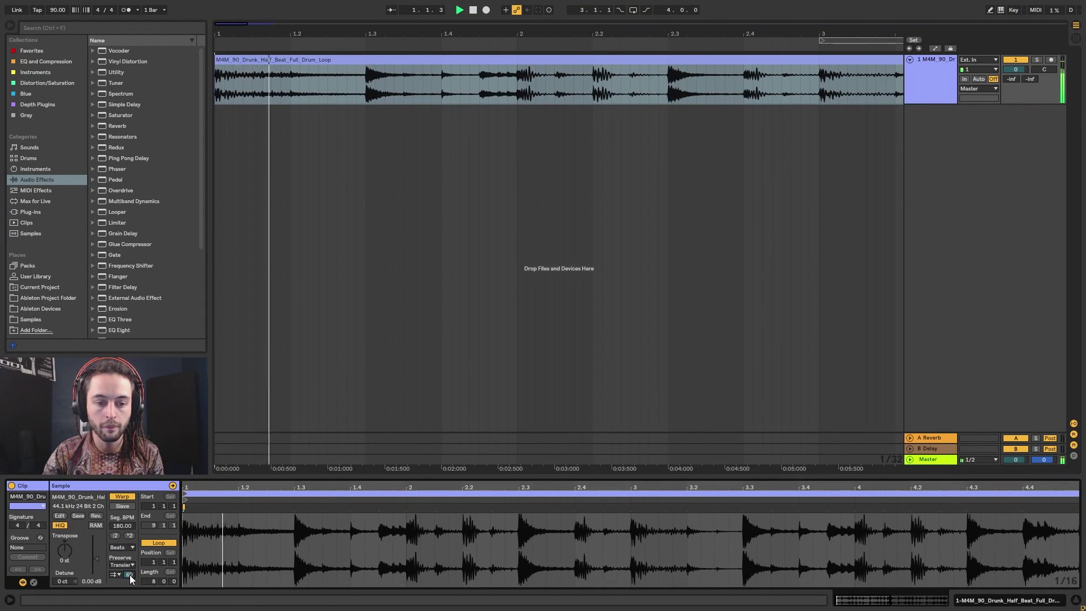
{"action": "left_click_drag", "start_coordinate": [130, 575], "coordinate": [130, 580]}
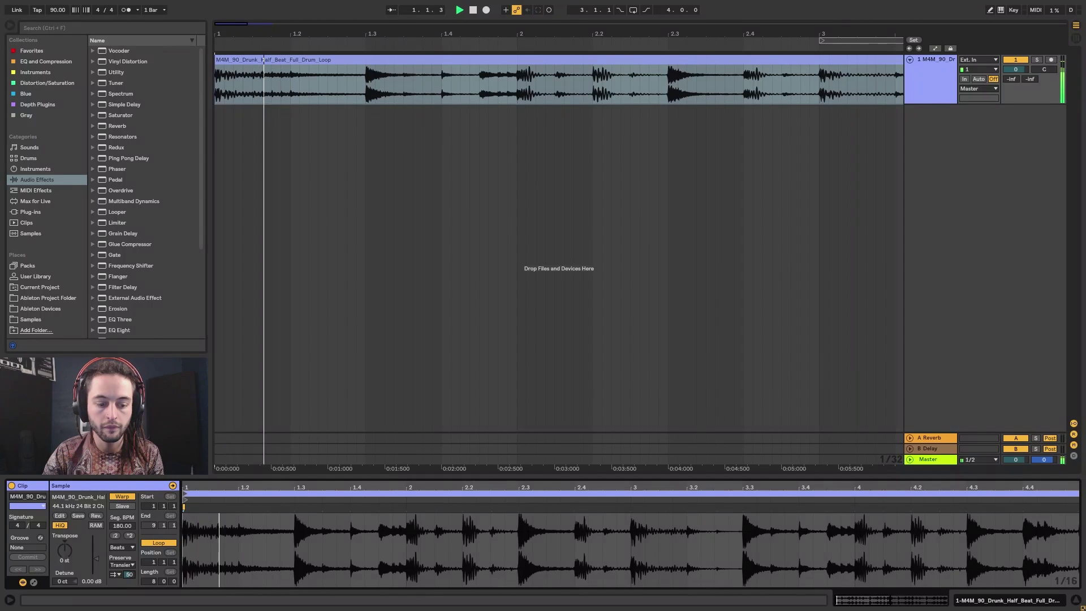
{"action": "key", "text": "space"}
Switch the transient loop mode to back-and-forth with the shortened envelope and audition the opening beat
{"action": "key", "text": "space"}
{"action": "left_click", "coordinate": [117, 575]}
{"action": "left_click", "coordinate": [116, 568]}
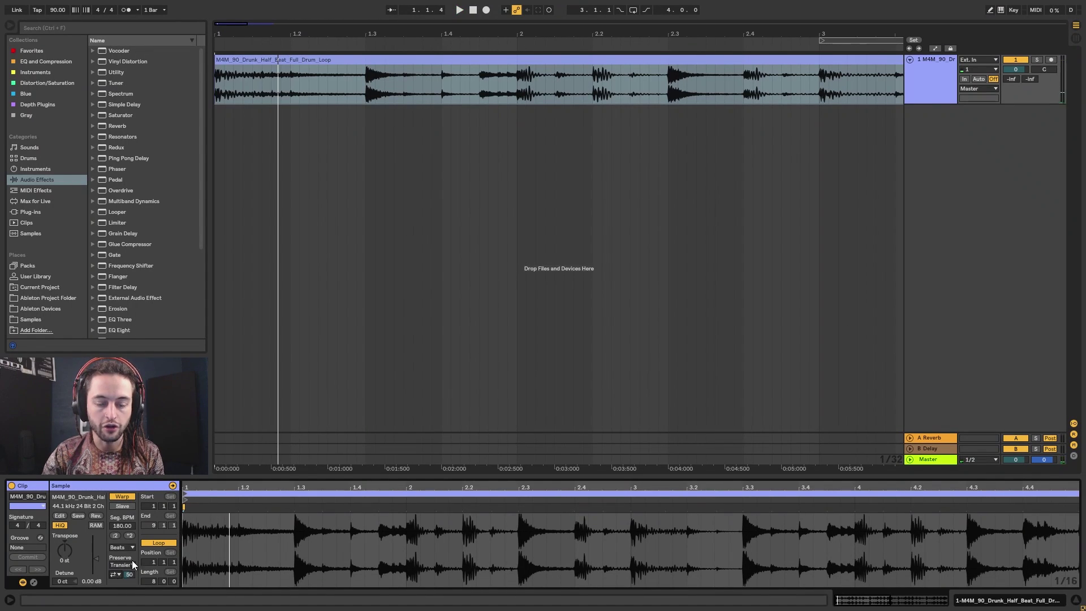
Restore the transient envelope to 100 and audition the back-and-forth loop again
{"action": "key", "text": "space"}
{"action": "key", "text": "space"}
{"action": "left_click_drag", "start_coordinate": [130, 574], "coordinate": [129, 547]}
{"action": "key", "text": "space"}
{"action": "key", "text": "space"}
{"action": "key", "text": "space"}
{"action": "key", "text": "space"}
Examine the available Preserve resolutions, keeping Transients, and inspect the beat divisions across the clip's waveform
{"action": "left_click", "coordinate": [126, 566]}
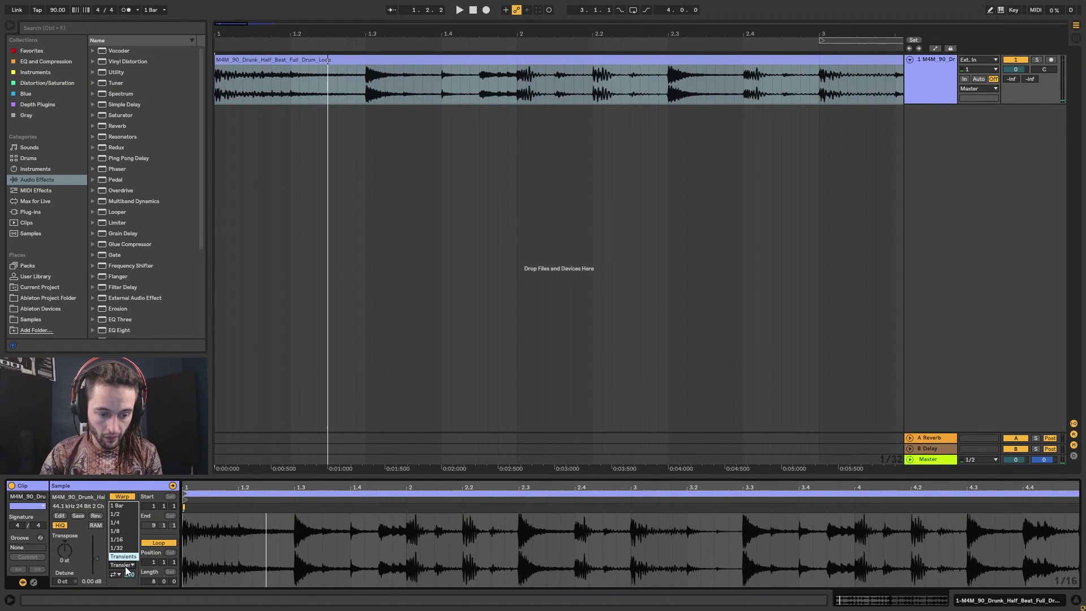
{"action": "left_click", "coordinate": [130, 558]}
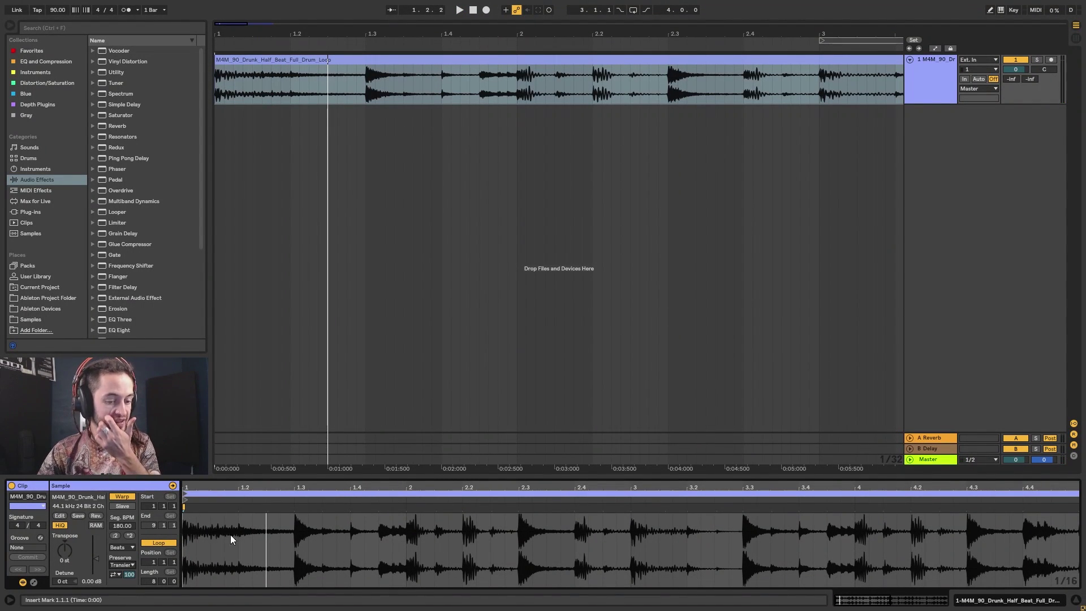
{"action": "left_click_drag", "start_coordinate": [197, 485], "coordinate": [246, 495]}
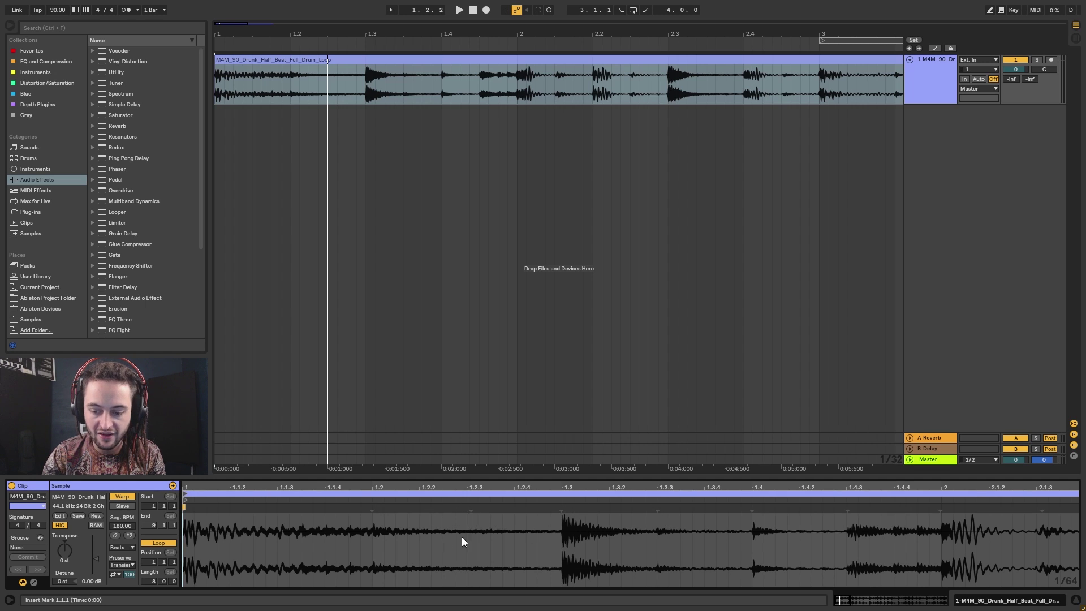
{"action": "left_click_drag", "start_coordinate": [353, 488], "coordinate": [353, 441]}
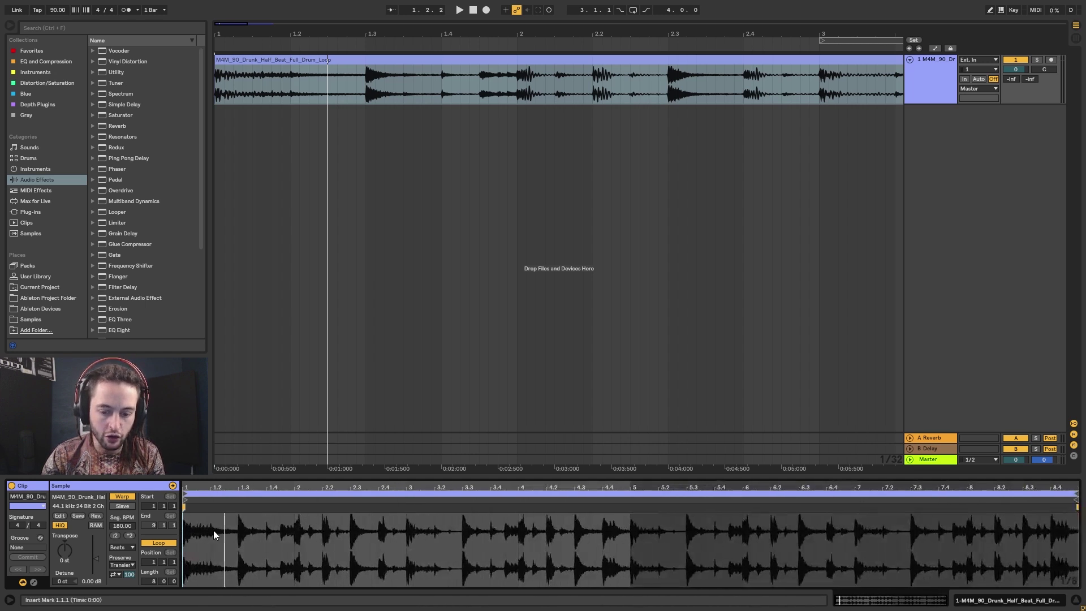
Set the Beats mode's Preserve resolution to 1/4 and audition the loop
{"action": "left_click", "coordinate": [123, 565]}
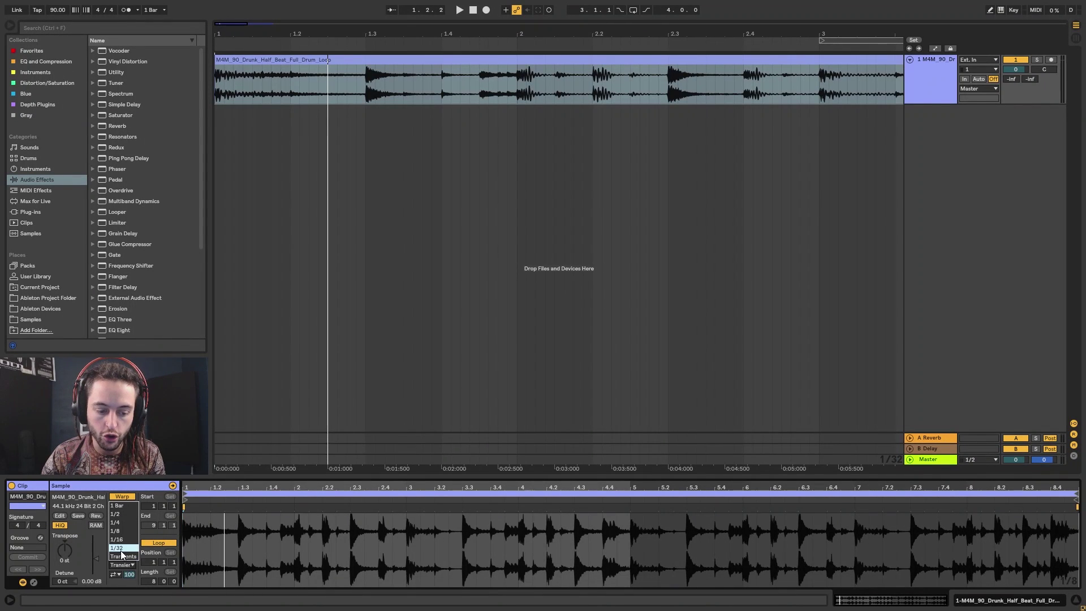
{"action": "left_click", "coordinate": [124, 522]}
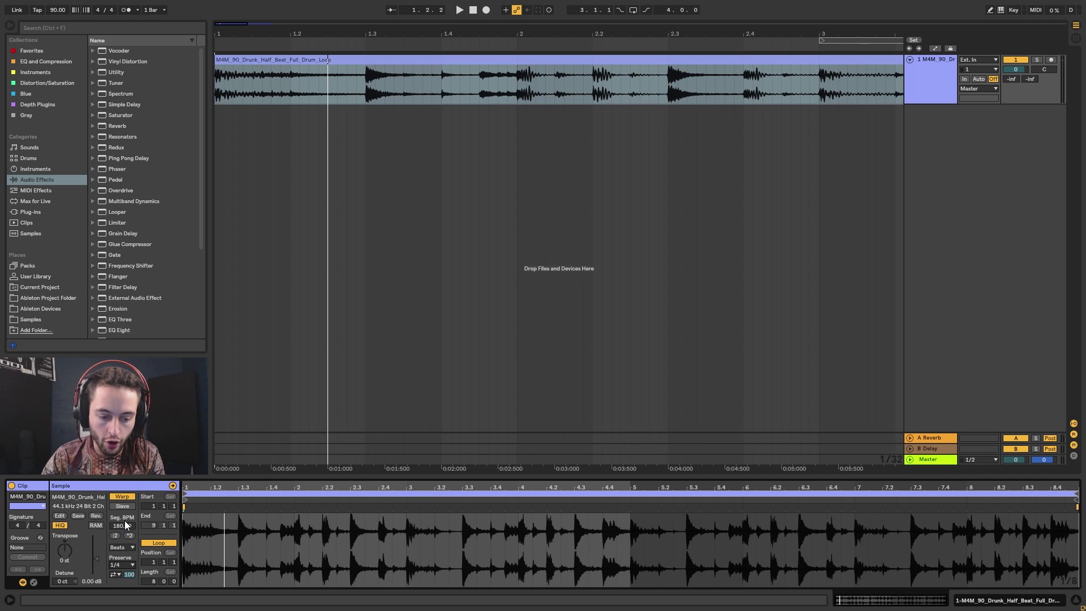
{"action": "left_click", "coordinate": [194, 554]}
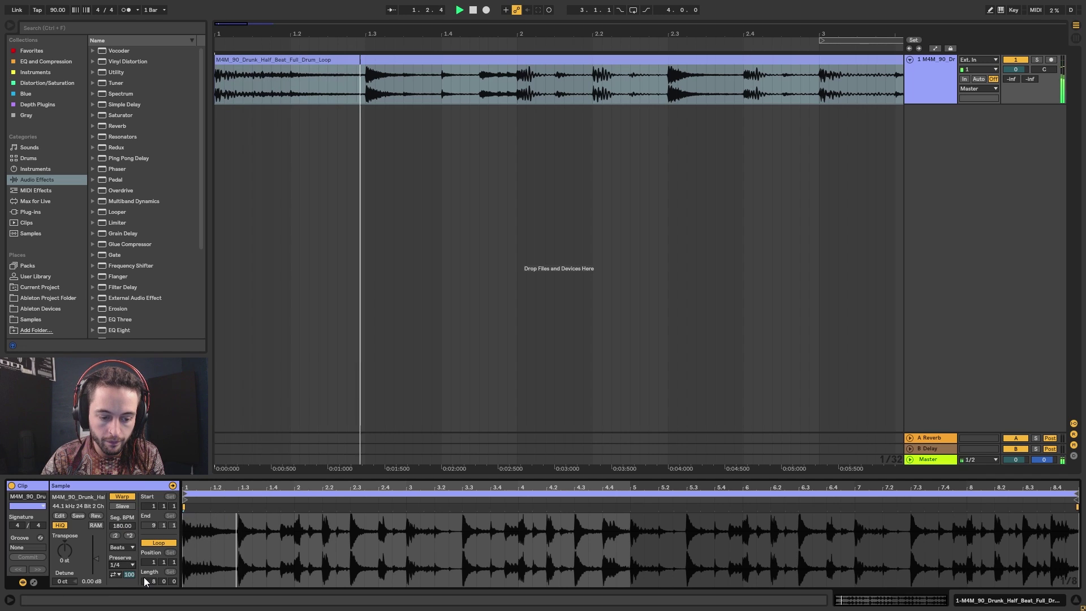
Turn the transient loop mode off and audition the loop with the 1/4 Preserve resolution
{"action": "left_click", "coordinate": [116, 575]}
{"action": "left_click", "coordinate": [114, 548]}
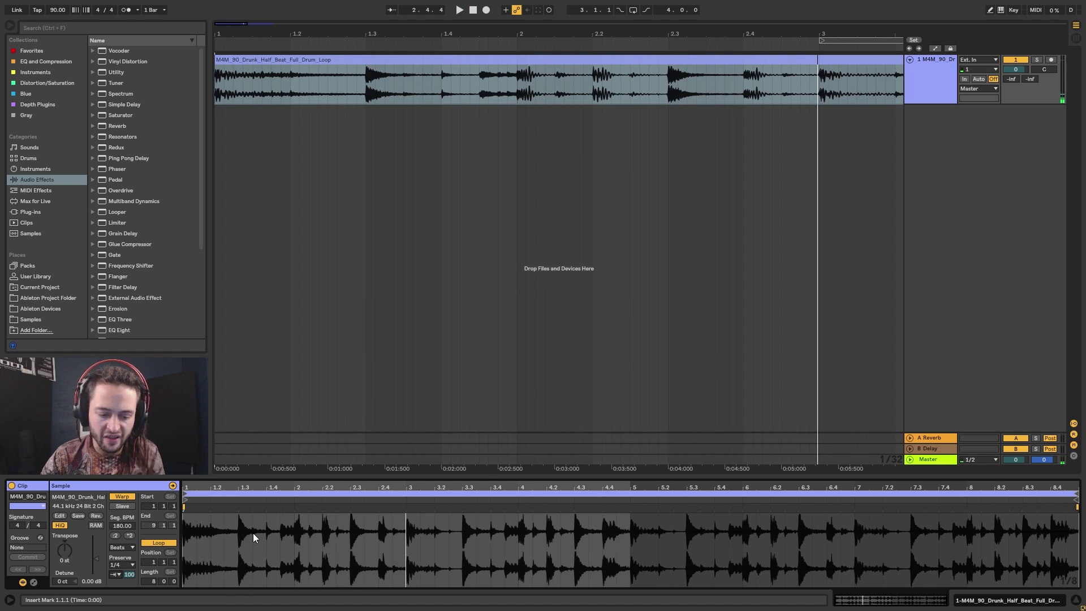
{"action": "key", "text": "space"}
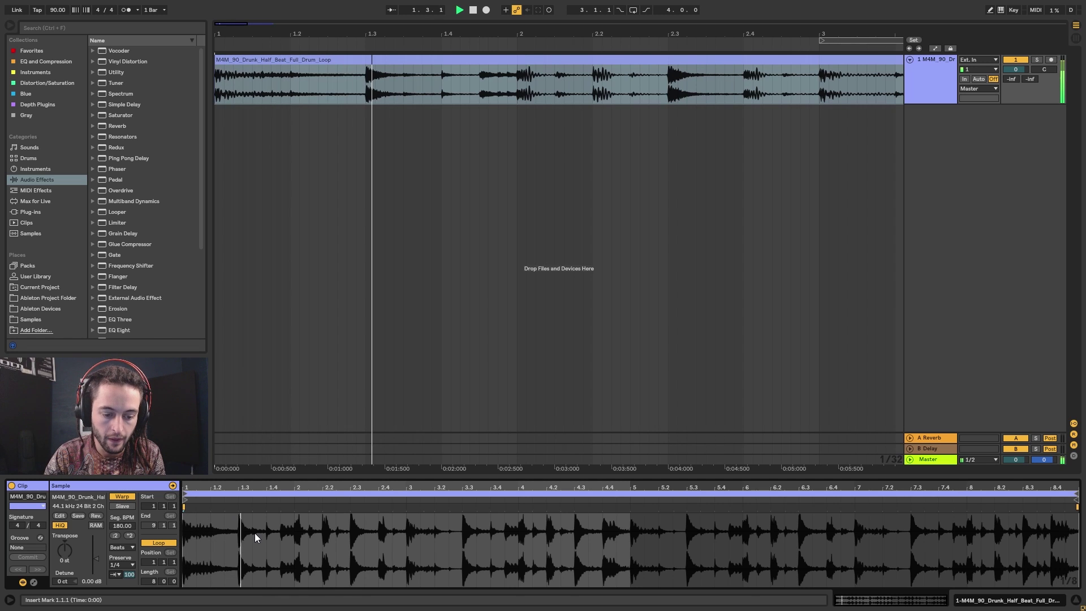
{"action": "key", "text": "space"}
{"action": "key", "text": "space"}
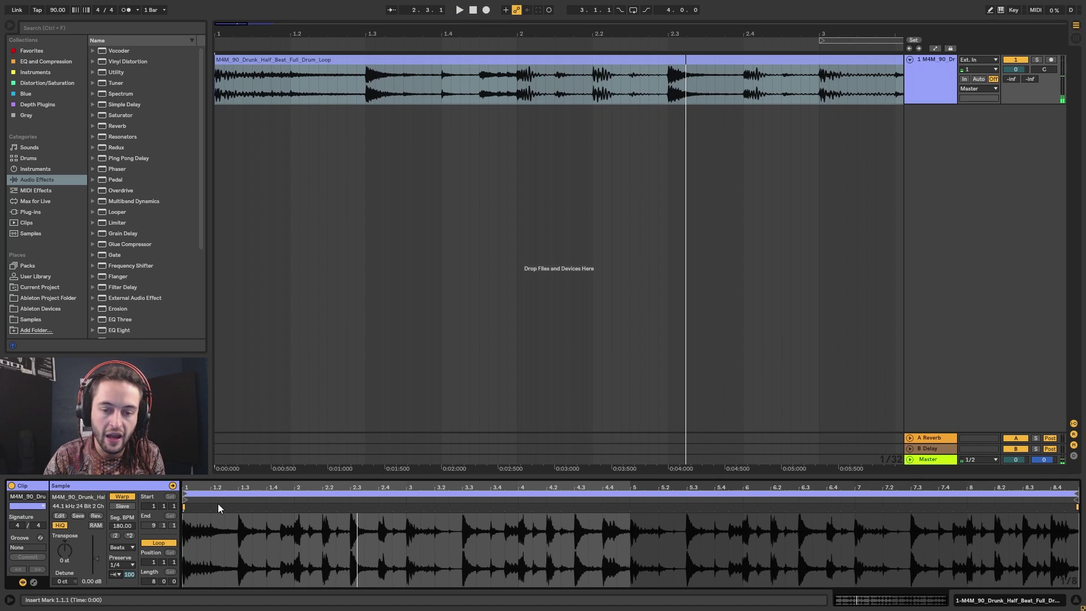
Set the Preserve resolution to 1/16 and audition the loop from bar 1
{"action": "left_click", "coordinate": [120, 566]}
{"action": "left_click", "coordinate": [128, 541]}
{"action": "key", "text": "space"}
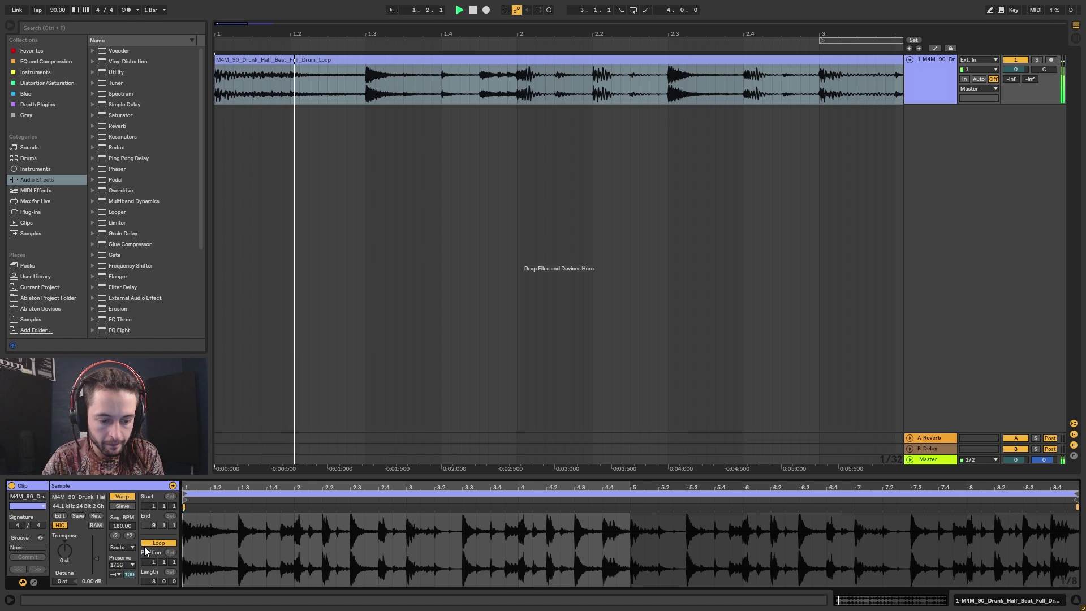
Change the Preserve resolution to 1/8 and audition the resulting gated rhythm from bar 1
{"action": "left_click", "coordinate": [119, 566]}
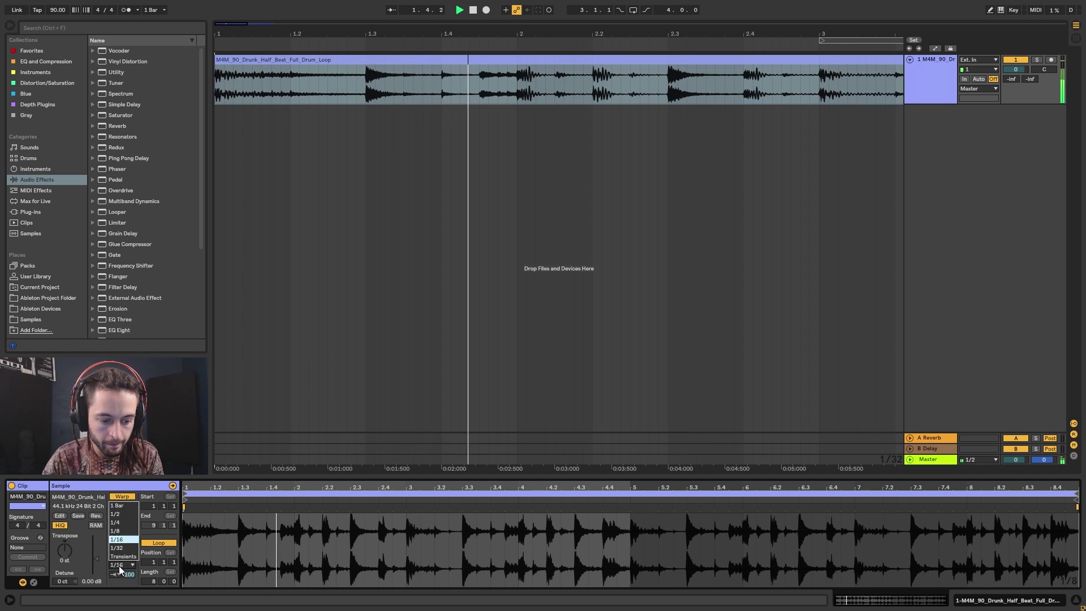
{"action": "left_click", "coordinate": [127, 532]}
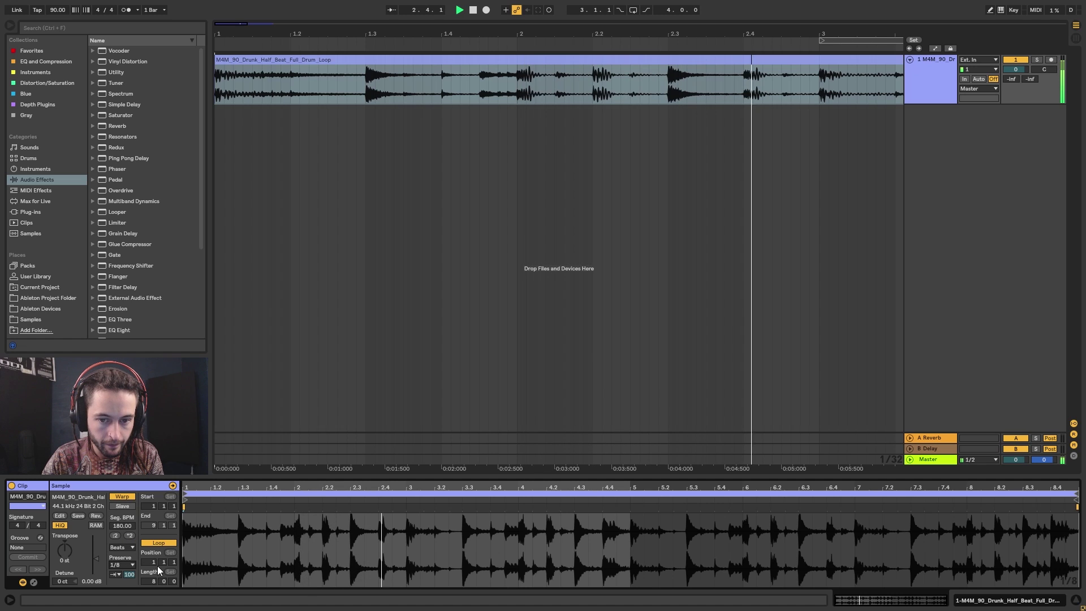
{"action": "key", "text": "space"}
{"action": "key", "text": "space"}
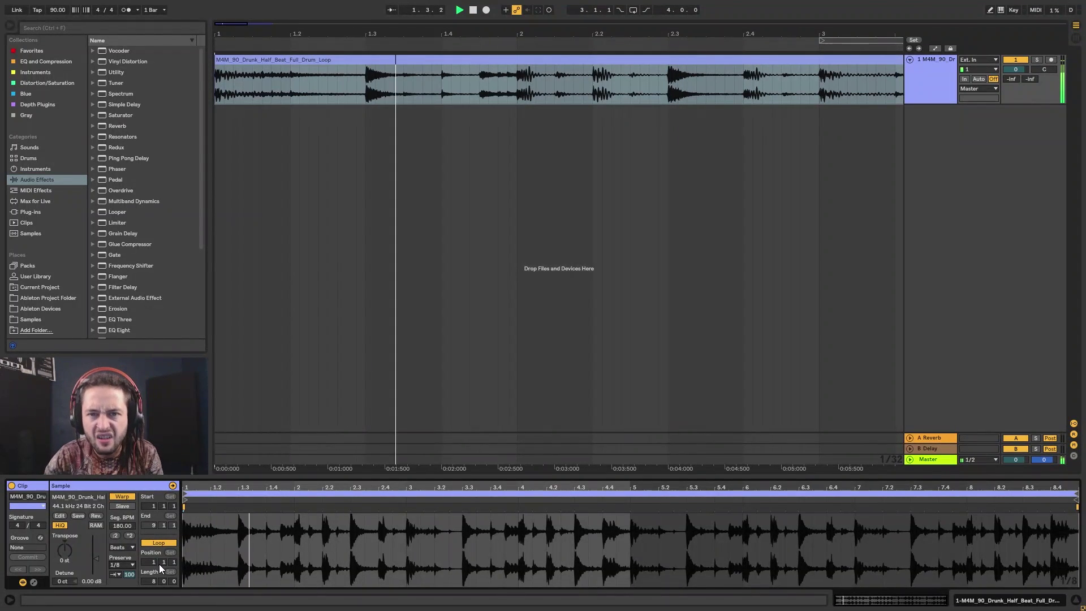
Switch the transient loop mode to loop back-and-forth, set the Preserve resolution to 1/32 and audition the drum loop
{"action": "left_click", "coordinate": [116, 573]}
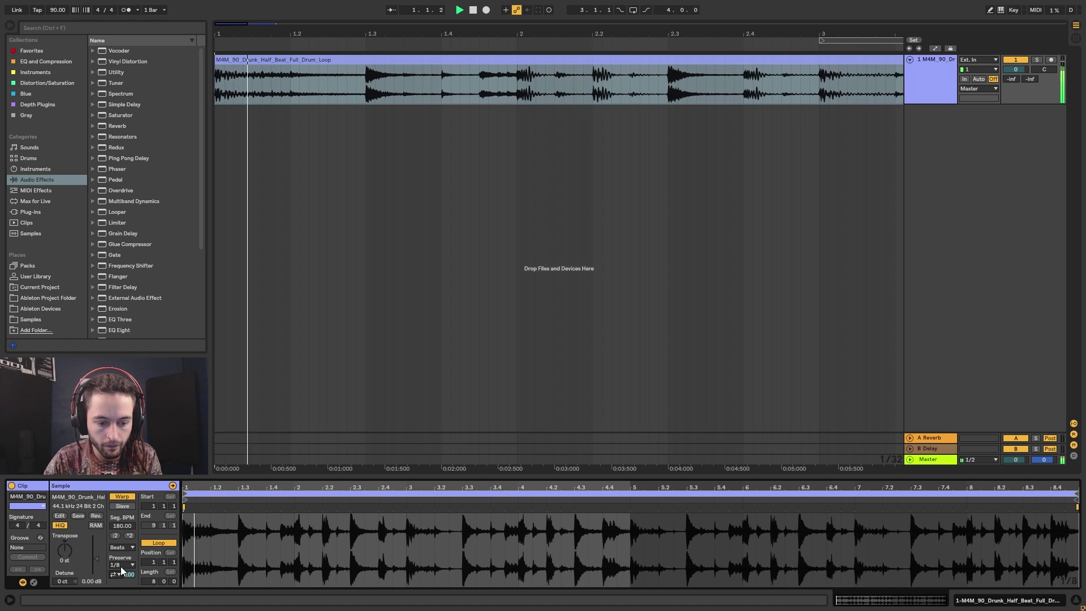
{"action": "left_click", "coordinate": [120, 565]}
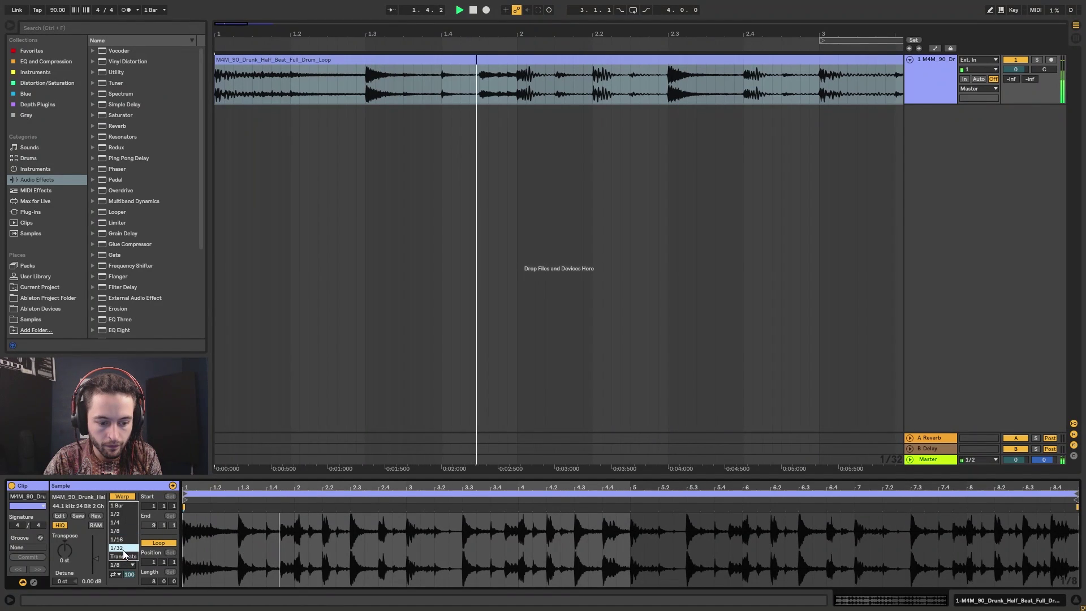
{"action": "left_click", "coordinate": [124, 548]}
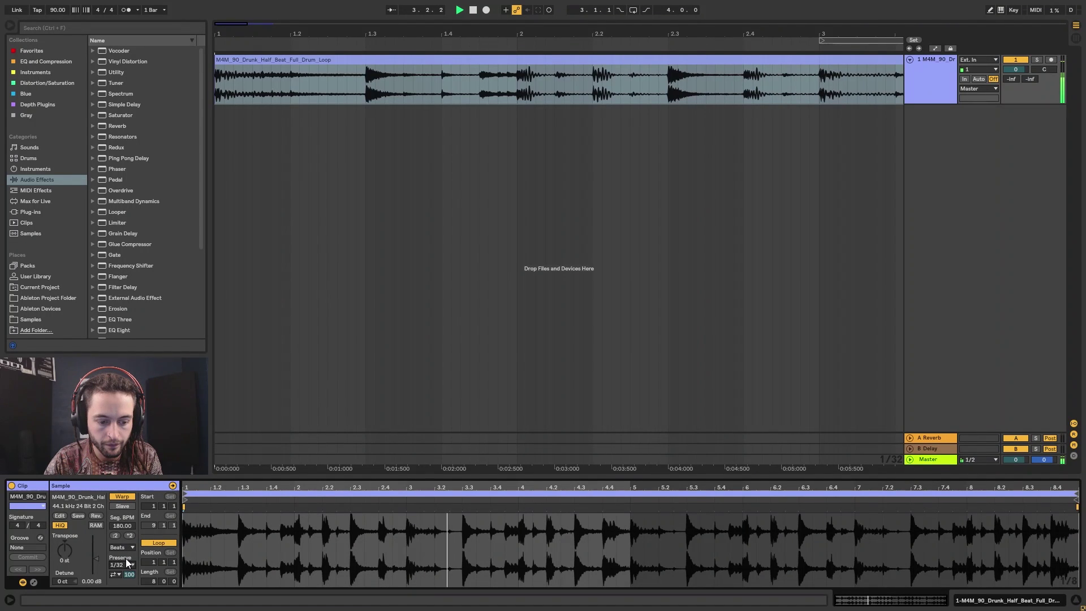
Set the drum loop's Preserve resolution to Transients and stop playback after auditioning it
{"action": "left_click", "coordinate": [128, 564]}
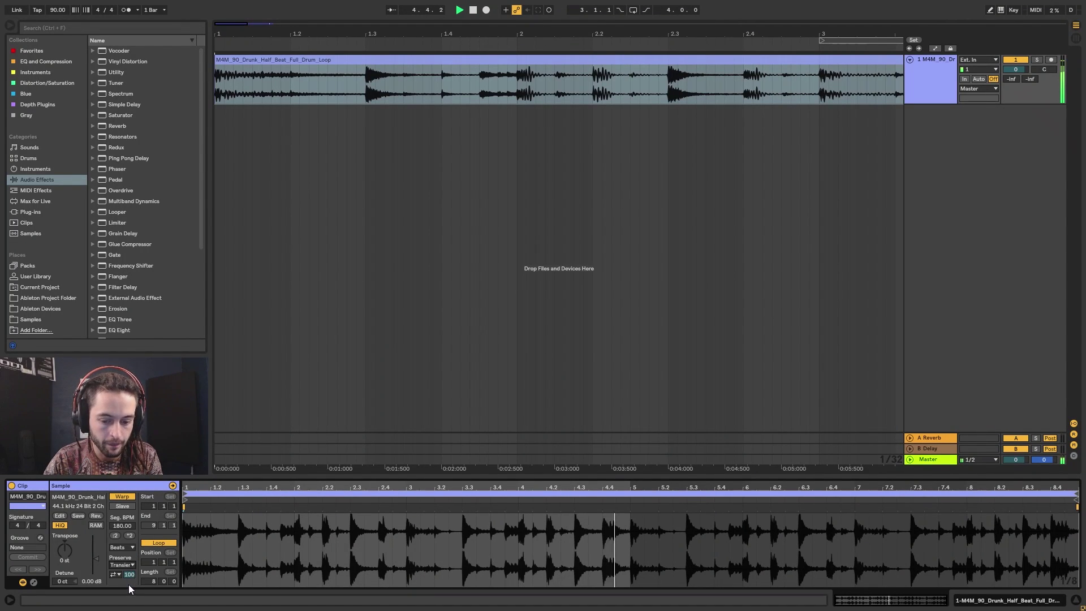
{"action": "key", "text": "space"}
{"action": "key", "text": "ctrl+a"}
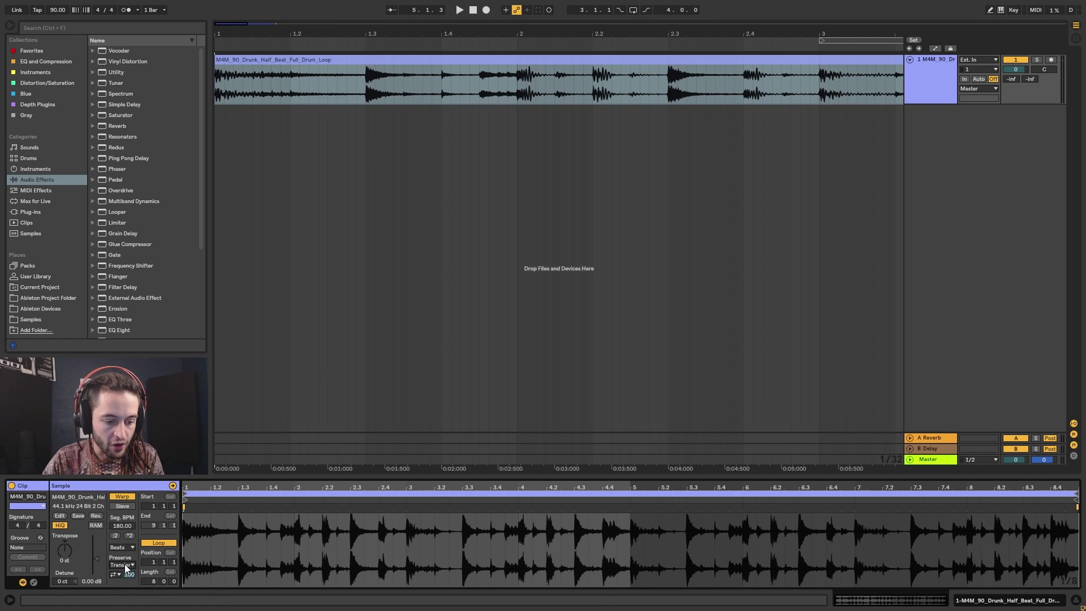
{"action": "left_click", "coordinate": [125, 565]}
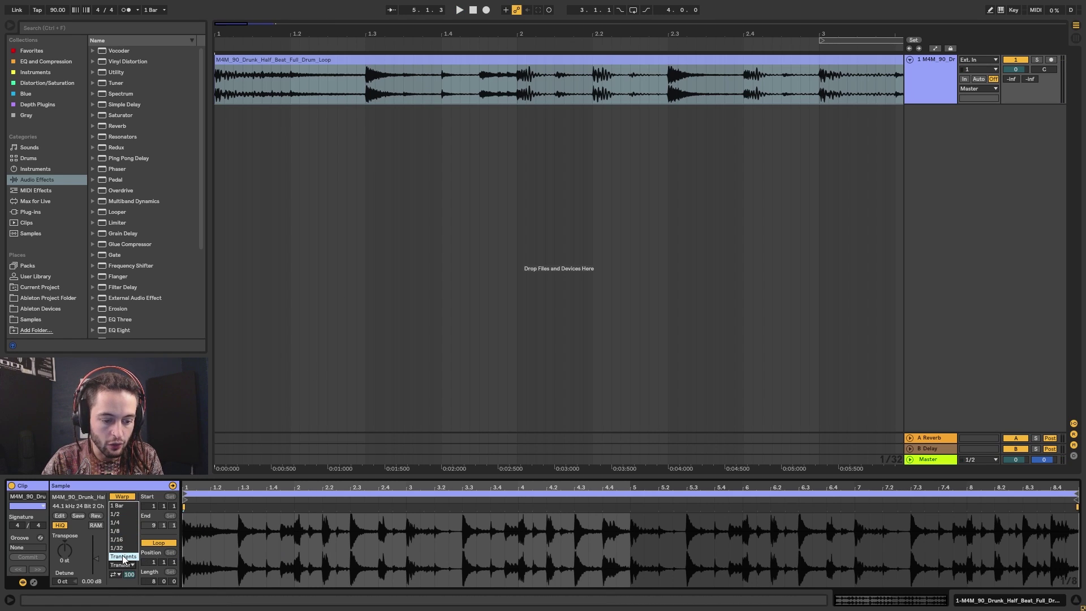
{"action": "left_click", "coordinate": [124, 557]}
Double the drum clip's segment BPM to 360 and turn the transient loop mode off
{"action": "left_click", "coordinate": [129, 535]}
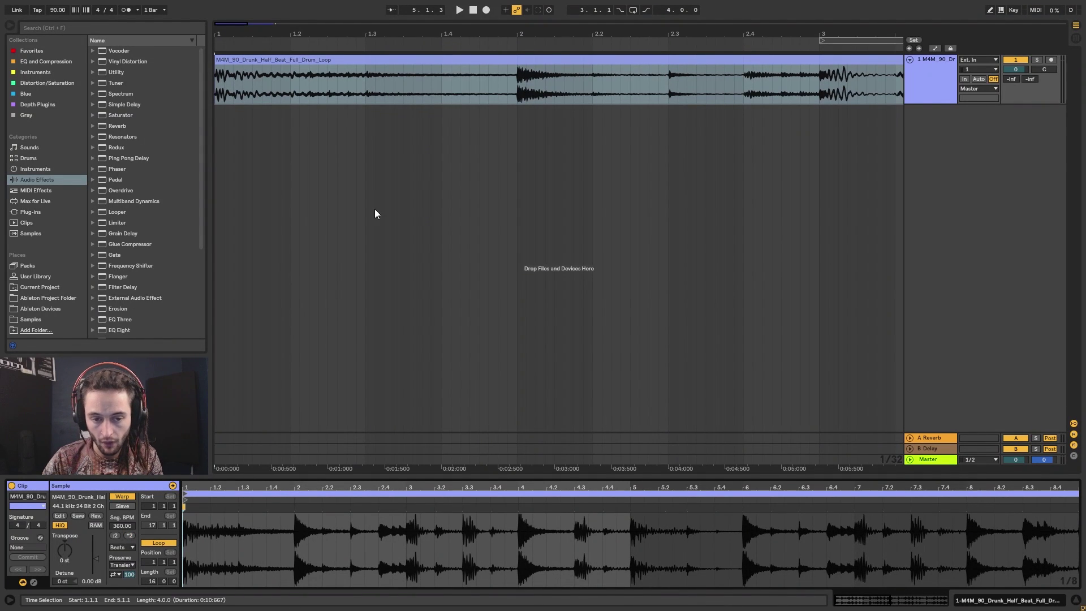
{"action": "left_click", "coordinate": [367, 59]}
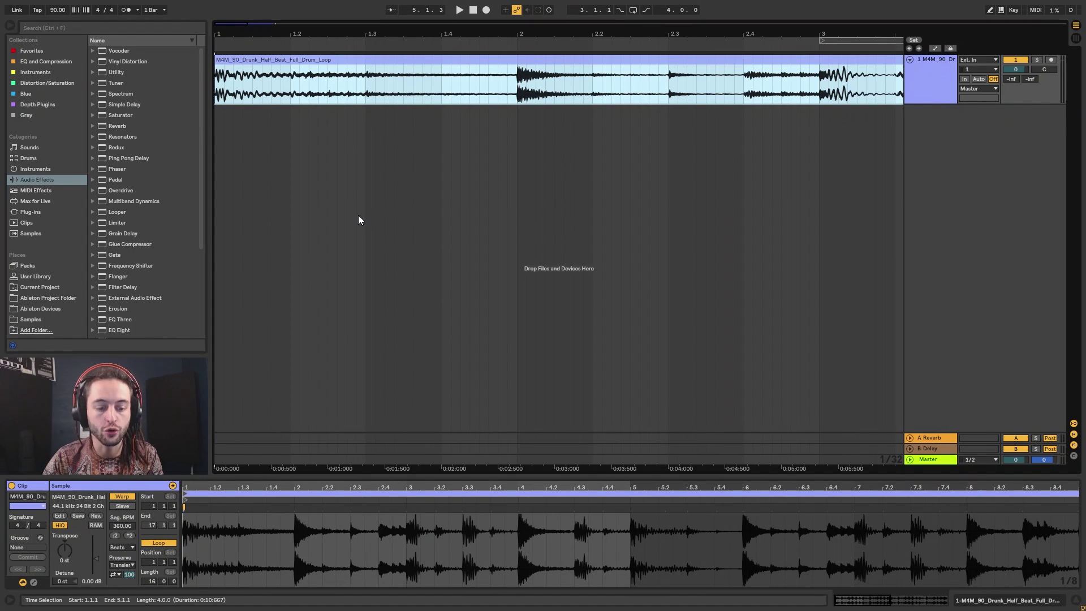
{"action": "left_click", "coordinate": [118, 576]}
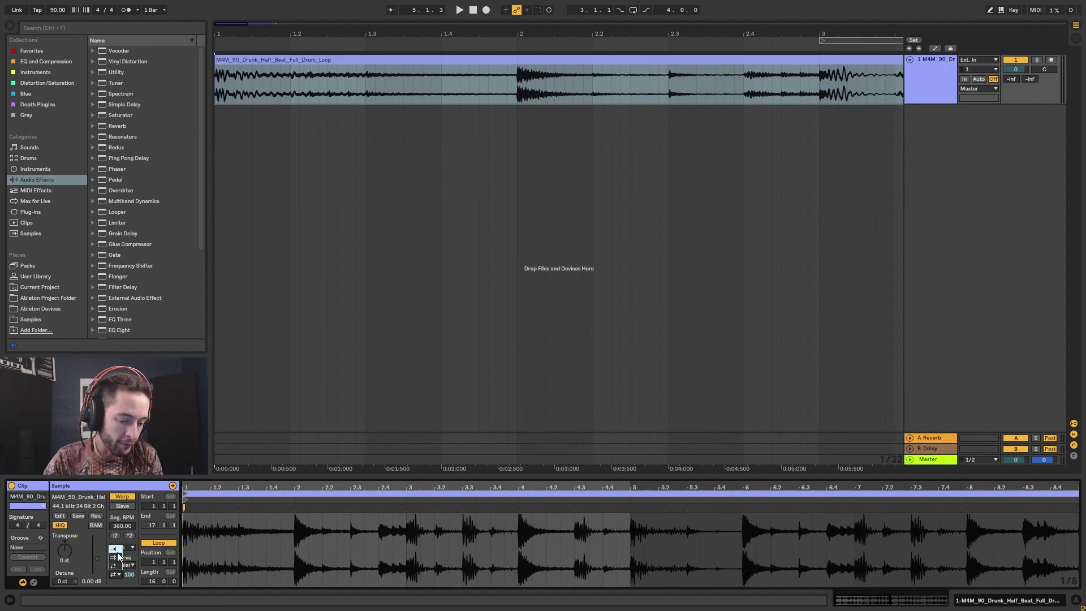
{"action": "left_click", "coordinate": [118, 551]}
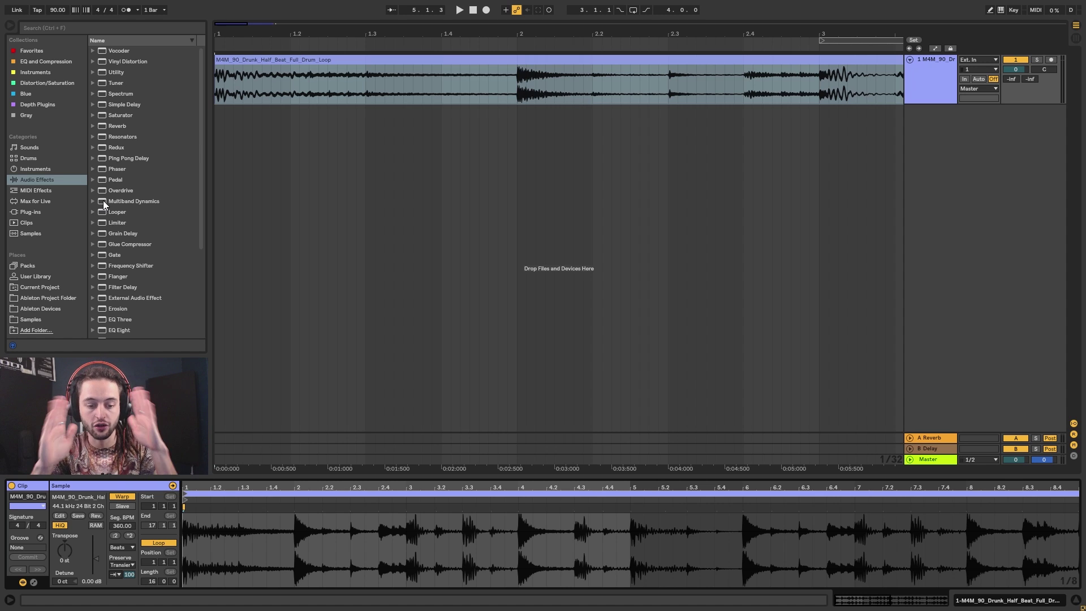
Examine the stretched opening drum hit up to 1.3.1 in the sample display
{"action": "left_click_drag", "start_coordinate": [185, 489], "coordinate": [184, 522]}
{"action": "left_click_drag", "start_coordinate": [307, 525], "coordinate": [168, 533]}
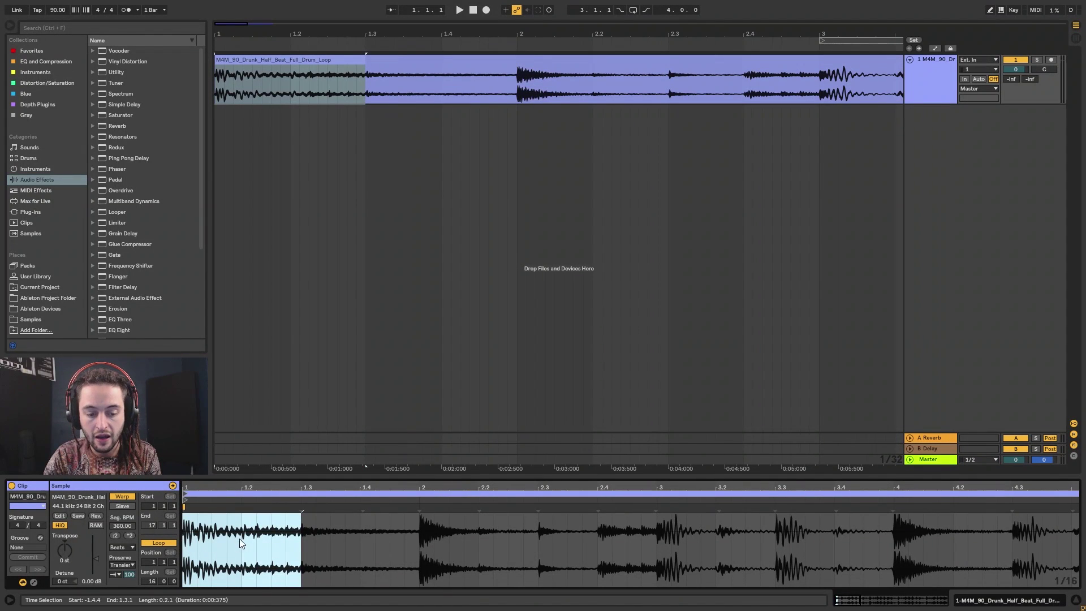
{"action": "left_click", "coordinate": [300, 530]}
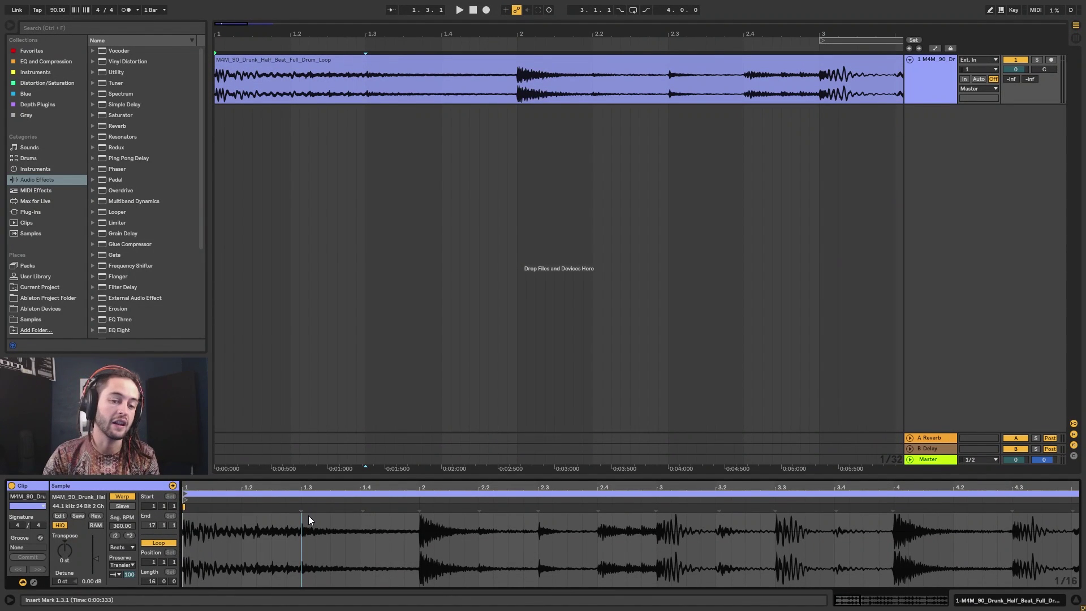
Set the drum clip's transient loop mode to loop back-and-forth
{"action": "left_click", "coordinate": [115, 574]}
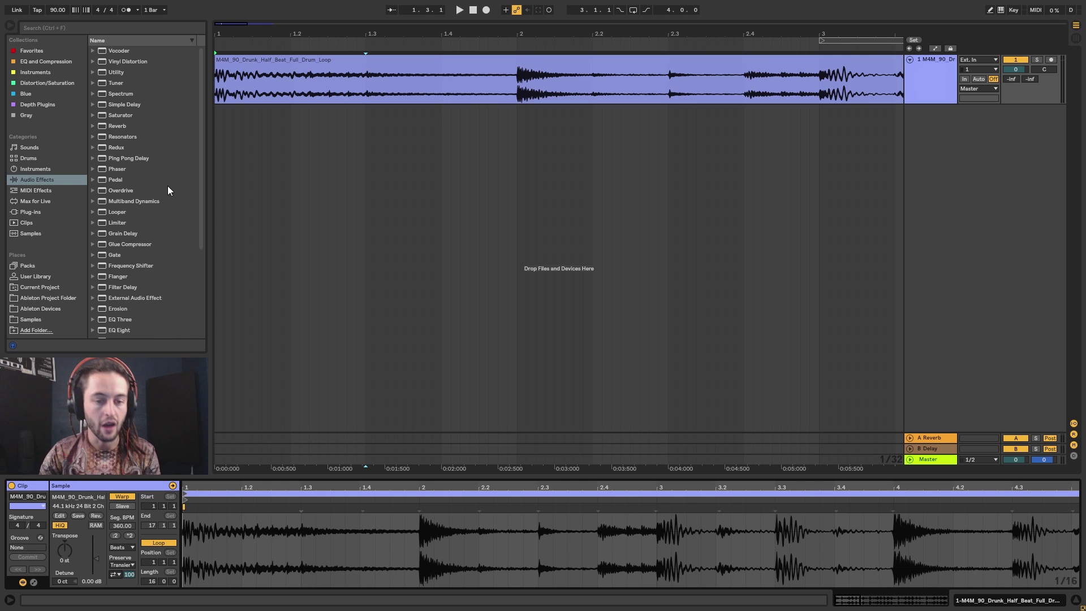
{"action": "left_click_drag", "start_coordinate": [282, 33], "coordinate": [282, 14]}
{"action": "key", "text": "space"}
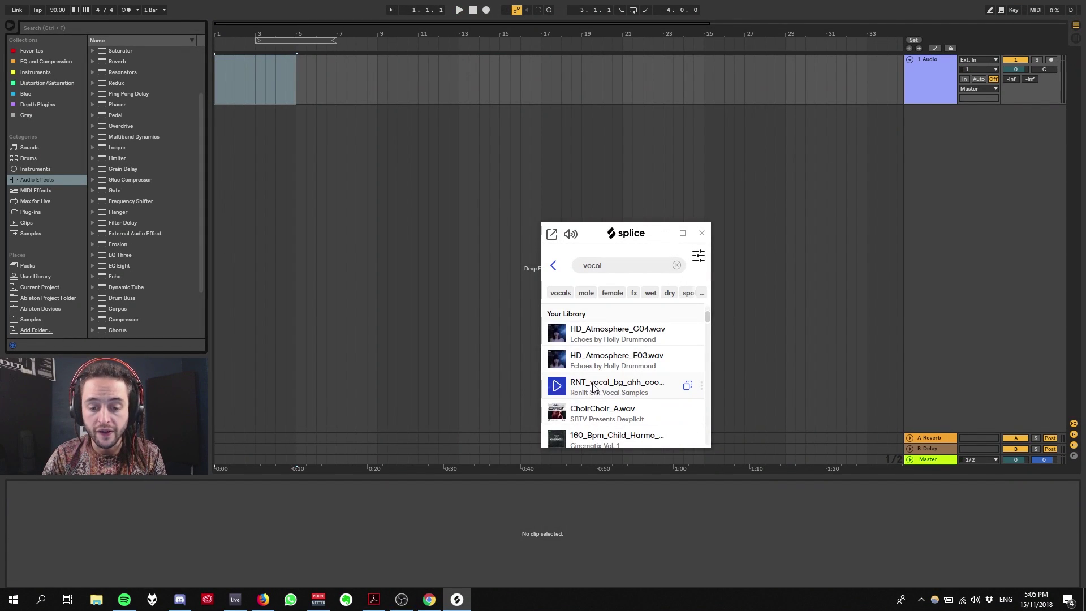
Bring the RNT_vocal_bg_ahh_ooo sample from Splice onto the audio track at bar 1 and trim it to end at bar 4
{"action": "left_click_drag", "start_coordinate": [619, 389], "coordinate": [219, 65]}
{"action": "left_click", "coordinate": [367, 91]}
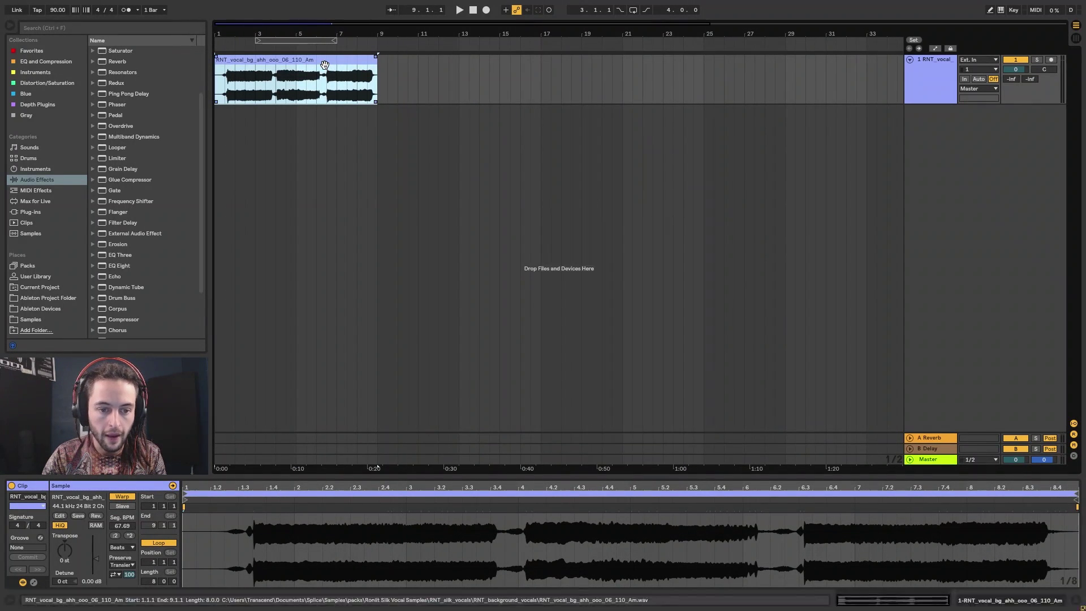
{"action": "left_click_drag", "start_coordinate": [374, 69], "coordinate": [276, 69]}
{"action": "left_click_drag", "start_coordinate": [242, 34], "coordinate": [242, 342]}
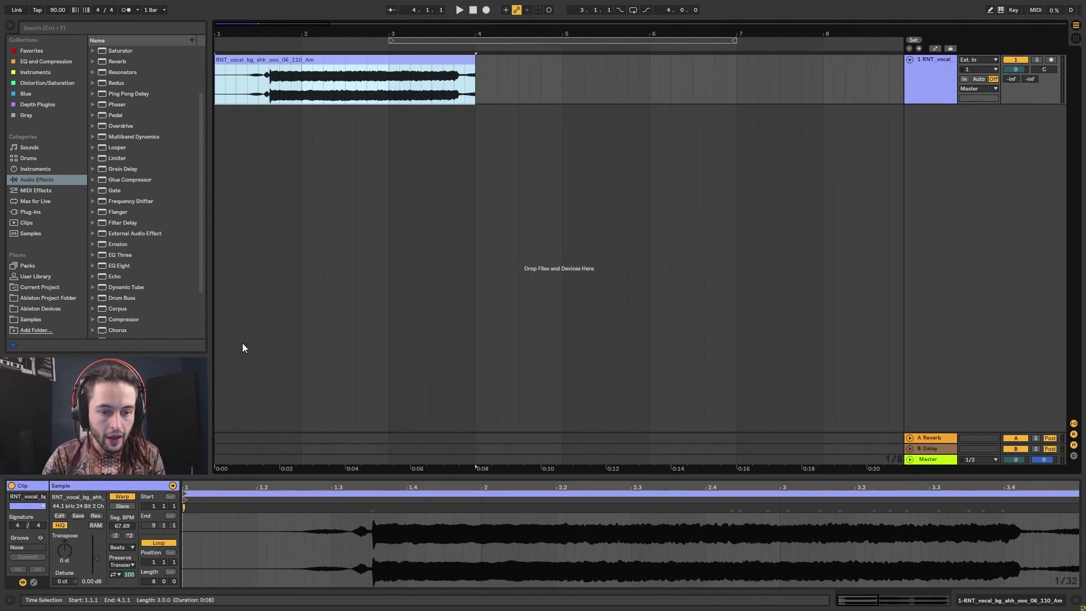
Turn warping off for the vocal clip and audition it from bar 1
{"action": "left_click", "coordinate": [122, 498]}
{"action": "left_click", "coordinate": [281, 90]}
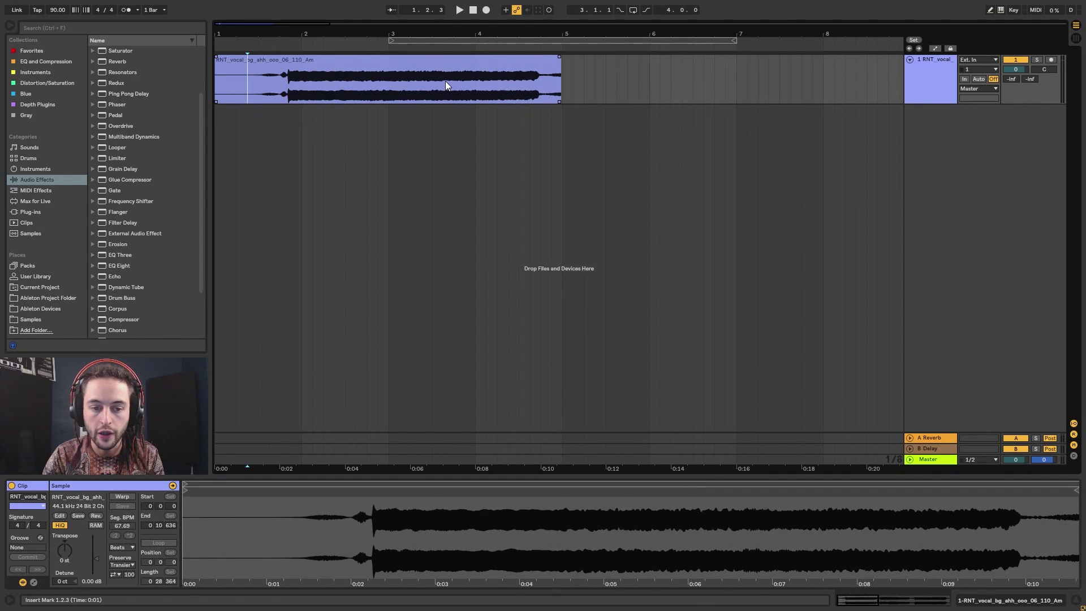
{"action": "left_click", "coordinate": [293, 60]}
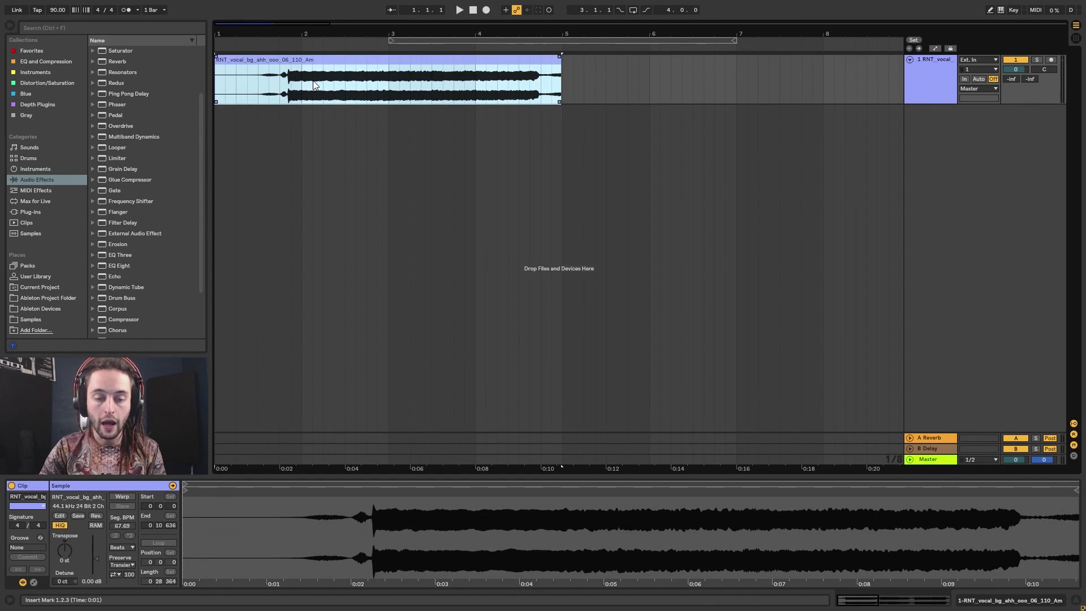
{"action": "key", "text": "space"}
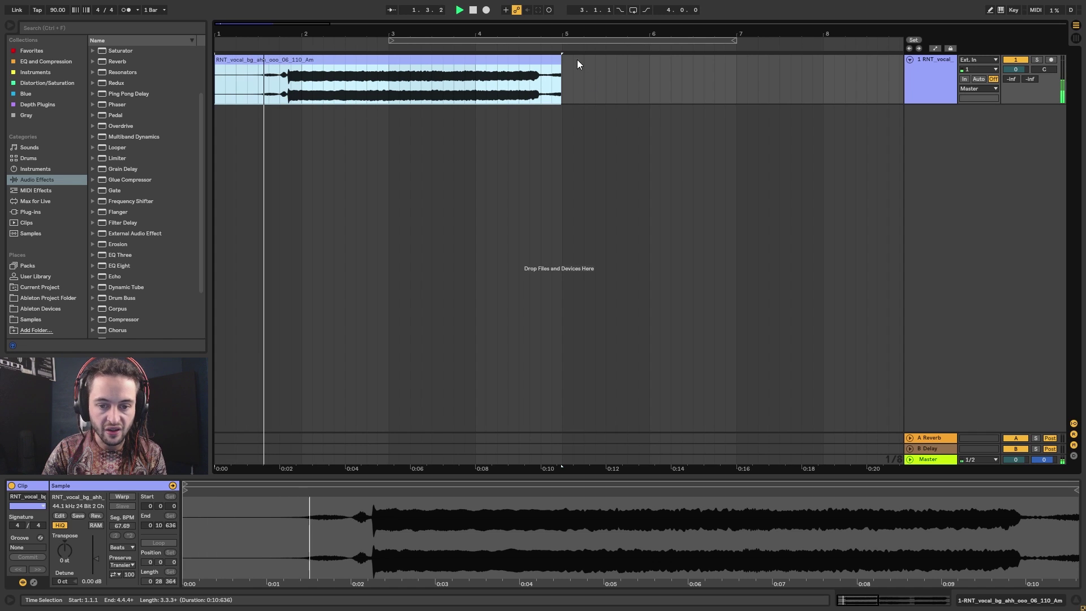
Add a short curved fade-out at the end of the vocal clip and consolidate it
{"action": "left_click_drag", "start_coordinate": [560, 57], "coordinate": [541, 67]}
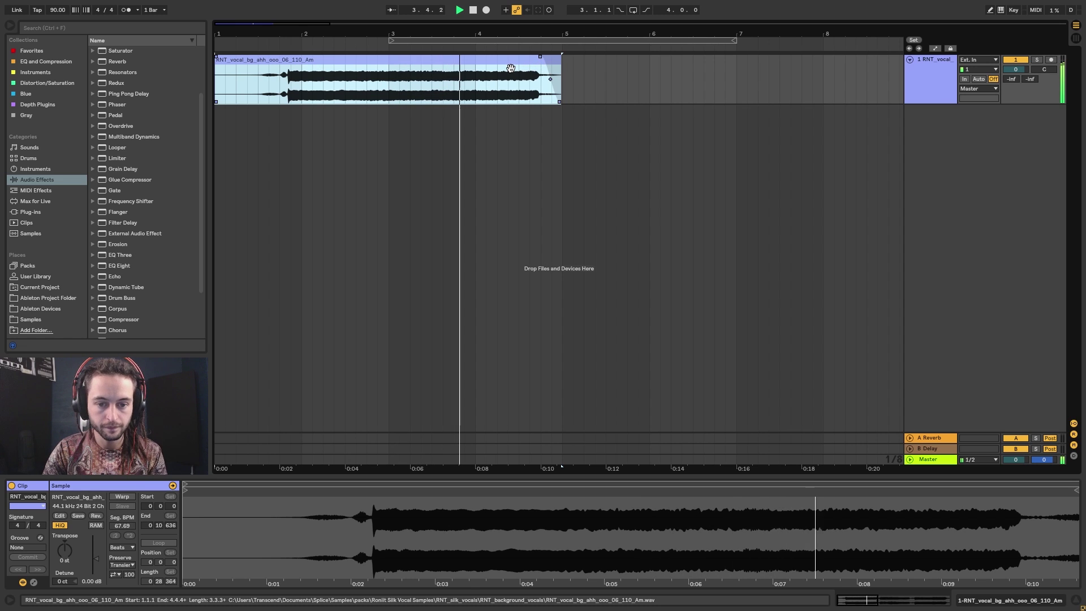
{"action": "left_click_drag", "start_coordinate": [550, 79], "coordinate": [545, 84]}
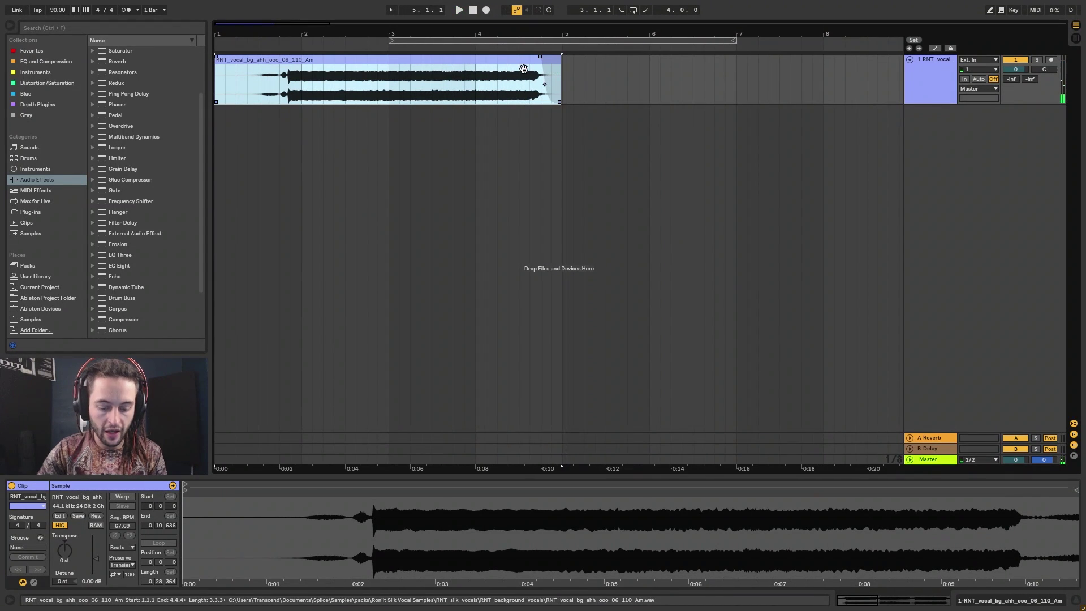
{"action": "key", "text": "ctrl+j"}
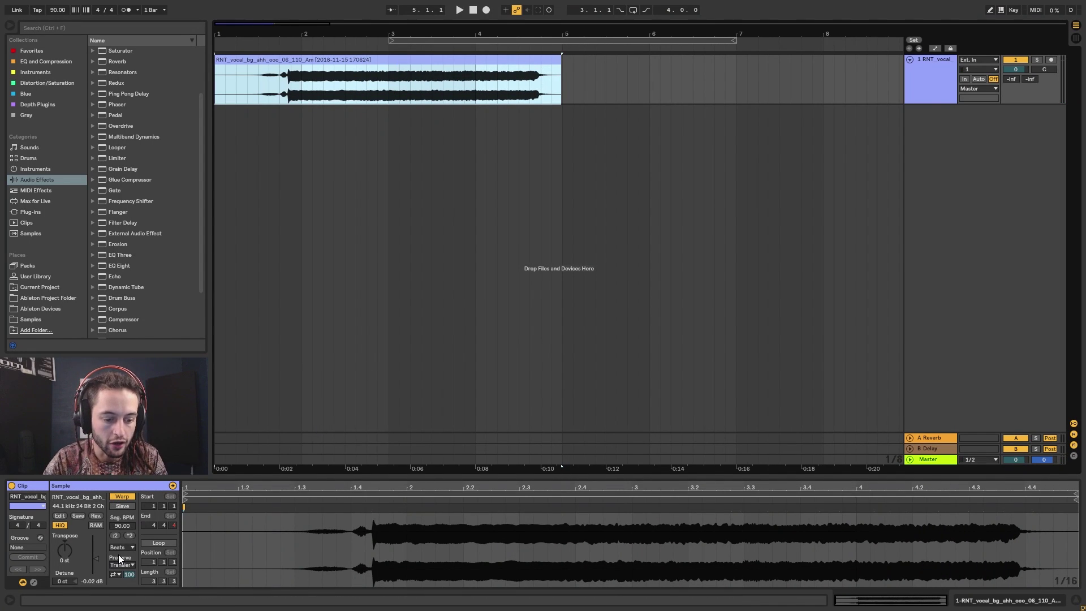
Double the vocal clip's segment BPM twice to 360 and audition it in Beats mode from bar 4
{"action": "left_click", "coordinate": [128, 536]}
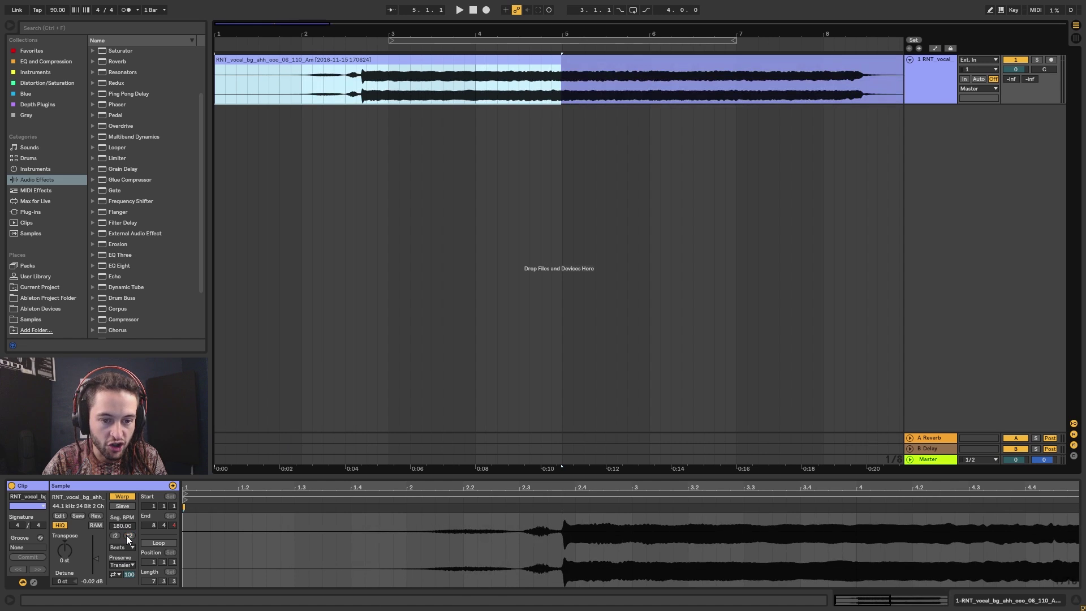
{"action": "left_click", "coordinate": [127, 535]}
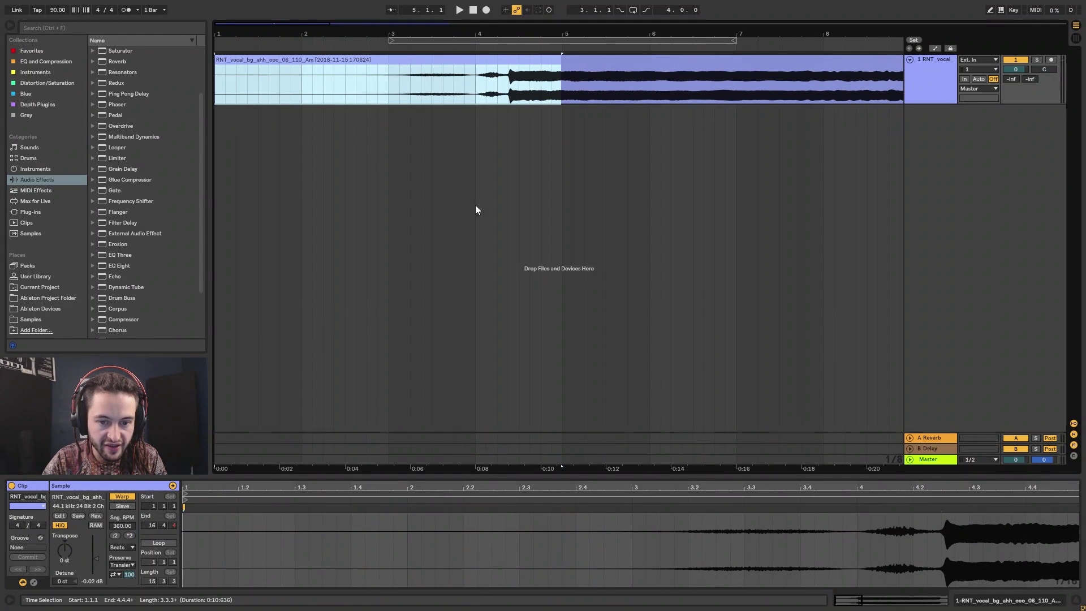
{"action": "left_click", "coordinate": [472, 86]}
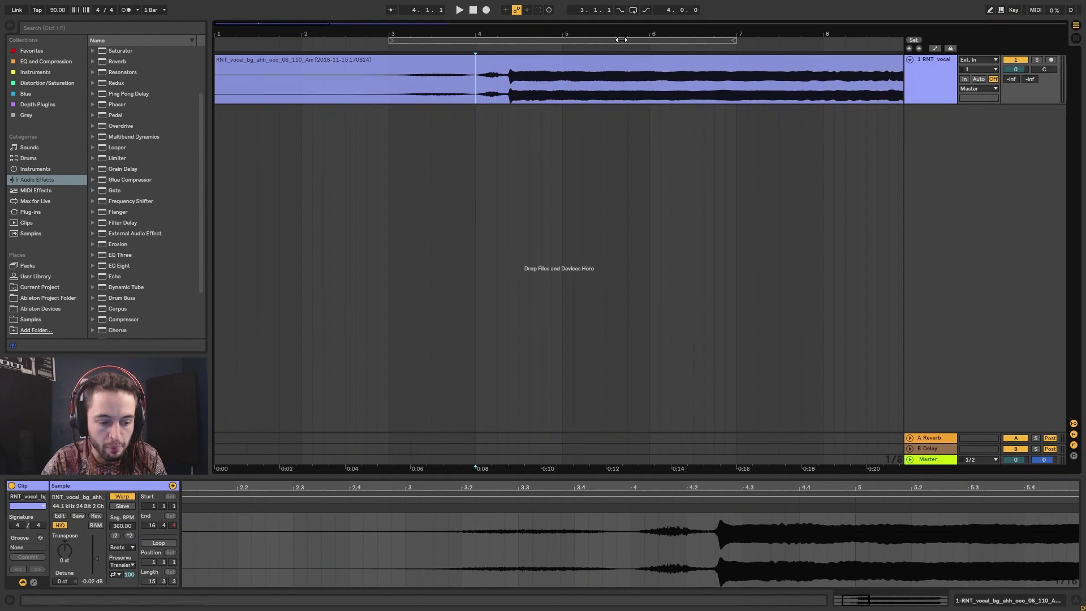
{"action": "left_click_drag", "start_coordinate": [547, 33], "coordinate": [547, 14]}
{"action": "left_click_drag", "start_coordinate": [377, 33], "coordinate": [376, 25]}
{"action": "key", "text": "space"}
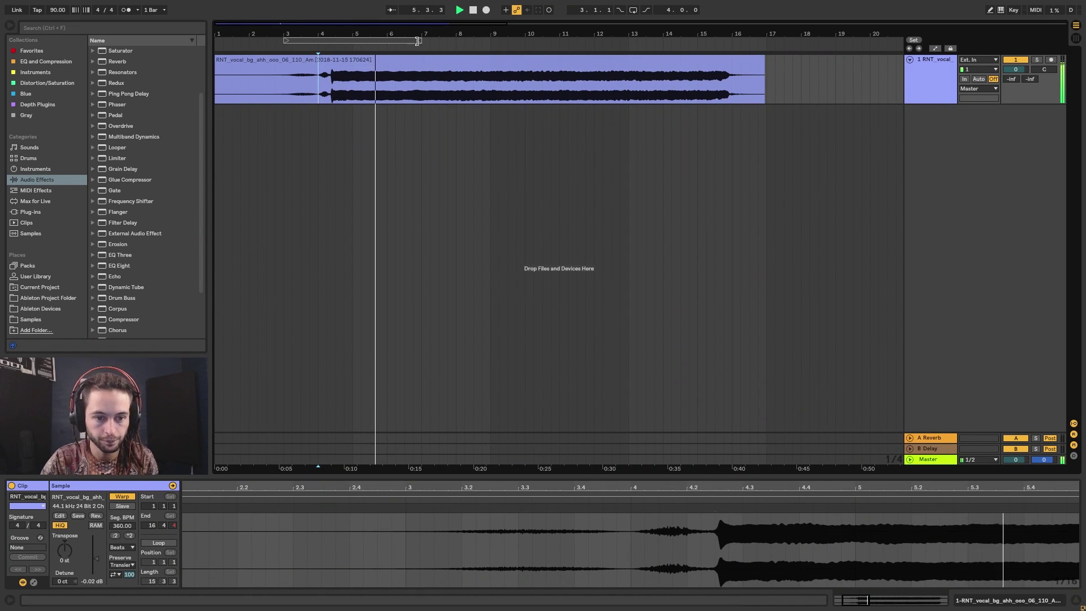
{"action": "left_click_drag", "start_coordinate": [349, 33], "coordinate": [349, 20]}
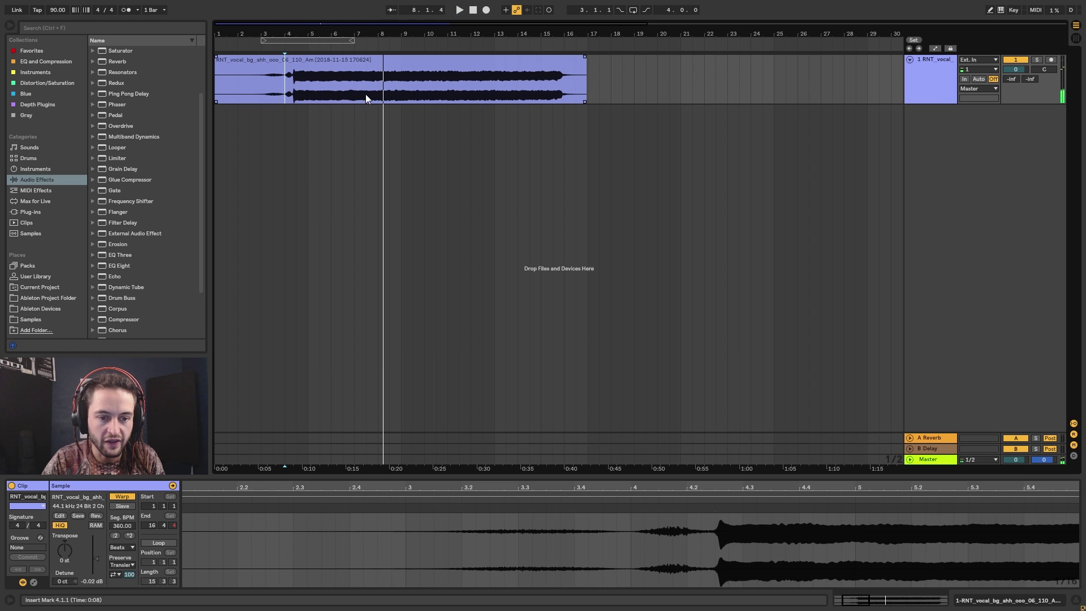
Change the vocal clip's warp mode to Tones and audition it from bar 3
{"action": "left_click", "coordinate": [125, 548]}
{"action": "left_click", "coordinate": [127, 505]}
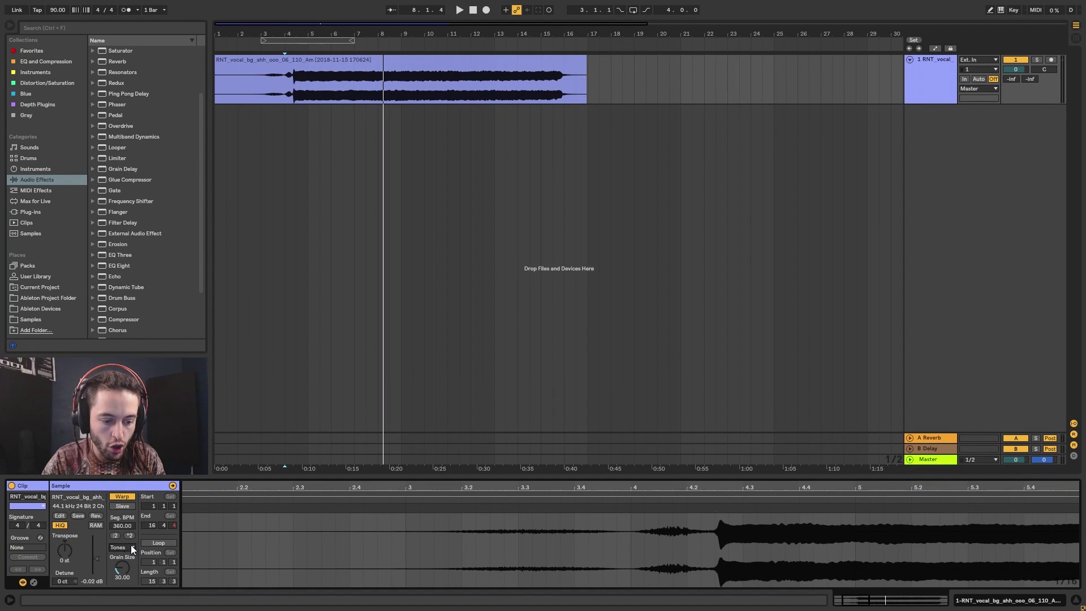
{"action": "left_click", "coordinate": [274, 96]}
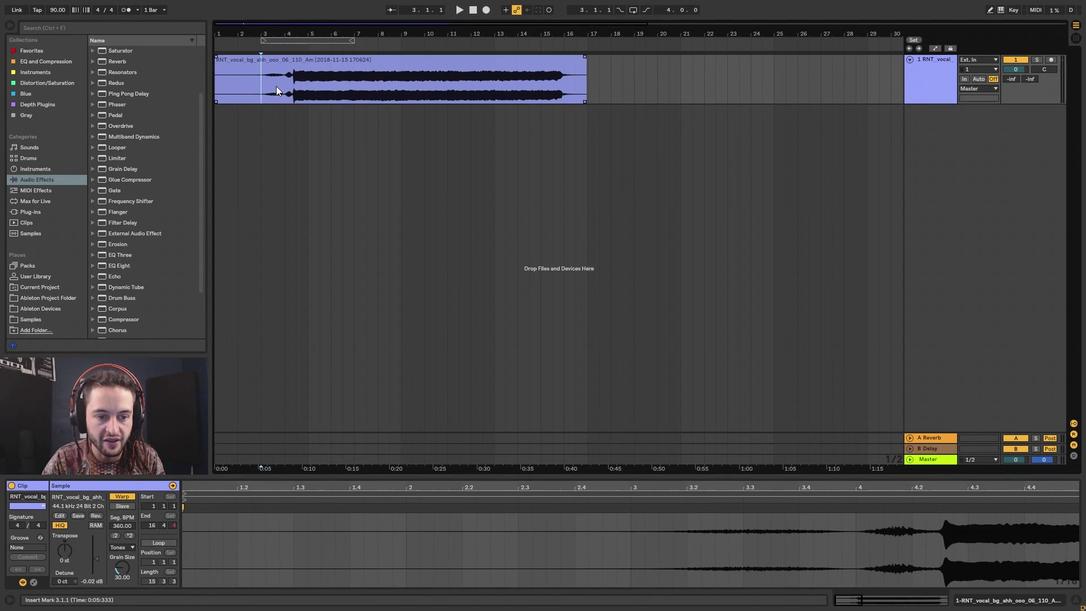
{"action": "key", "text": "space"}
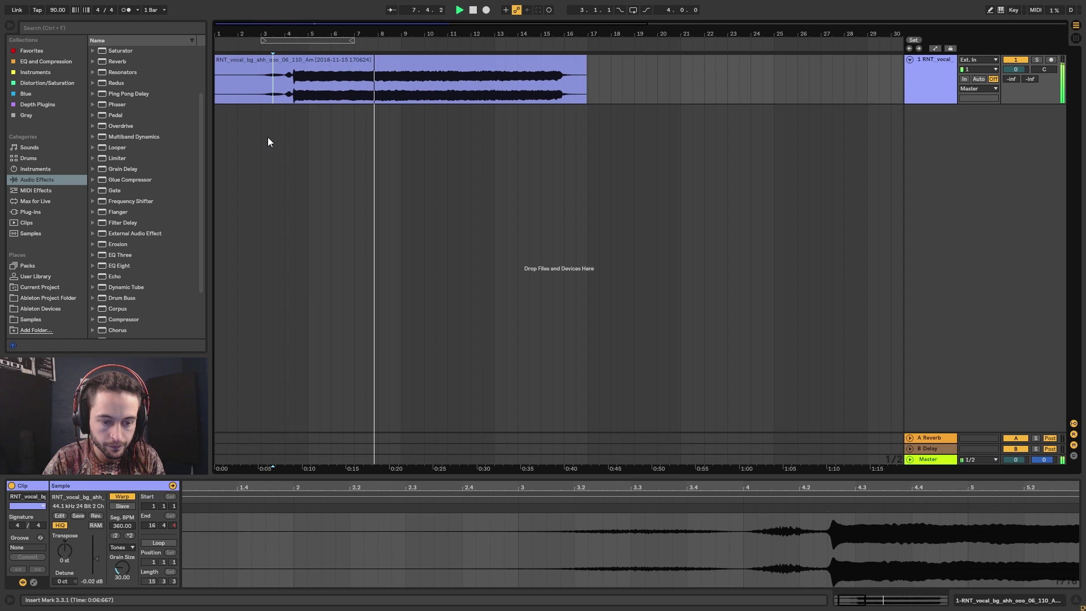
{"action": "left_click_drag", "start_coordinate": [376, 37], "coordinate": [349, 35]}
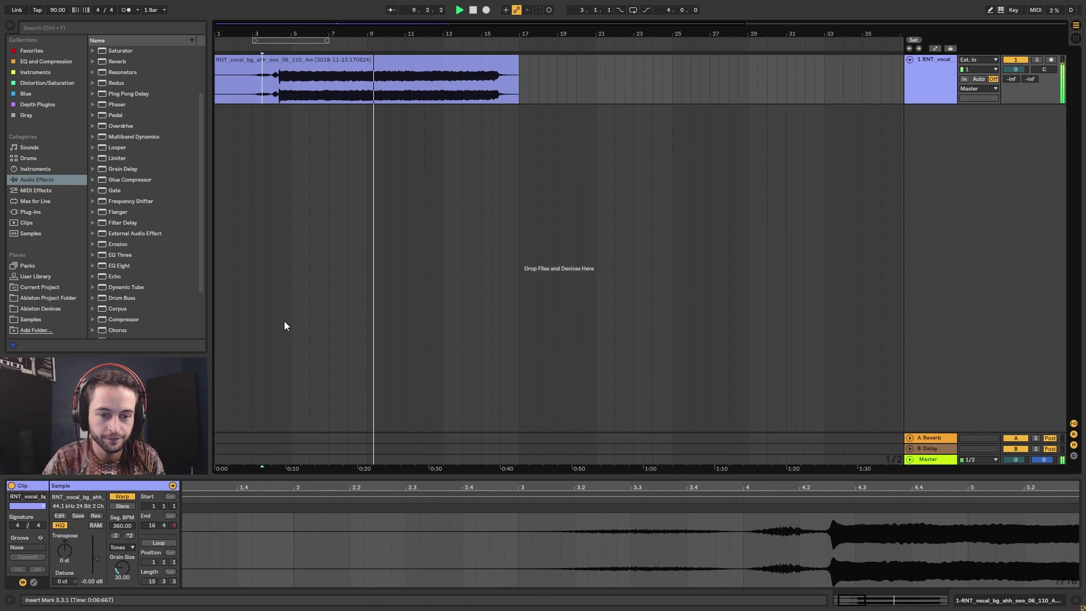
Halve the vocal clip's segment BPM to 180 and audition it in Tones mode from 2.3.1
{"action": "left_click", "coordinate": [387, 67]}
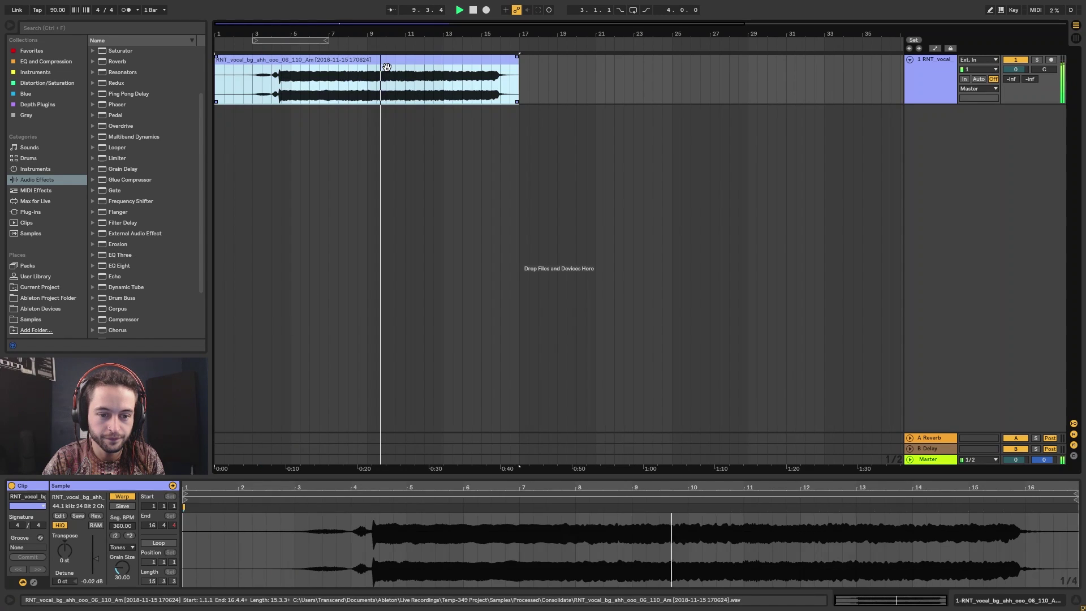
{"action": "left_click", "coordinate": [118, 537]}
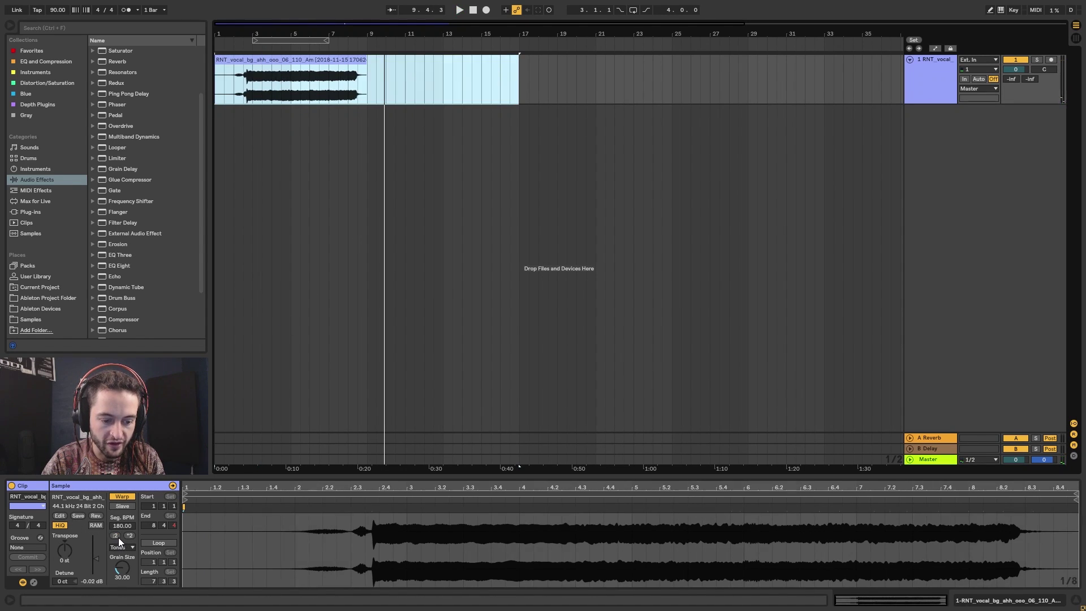
{"action": "left_click", "coordinate": [244, 83]}
{"action": "key", "text": "space"}
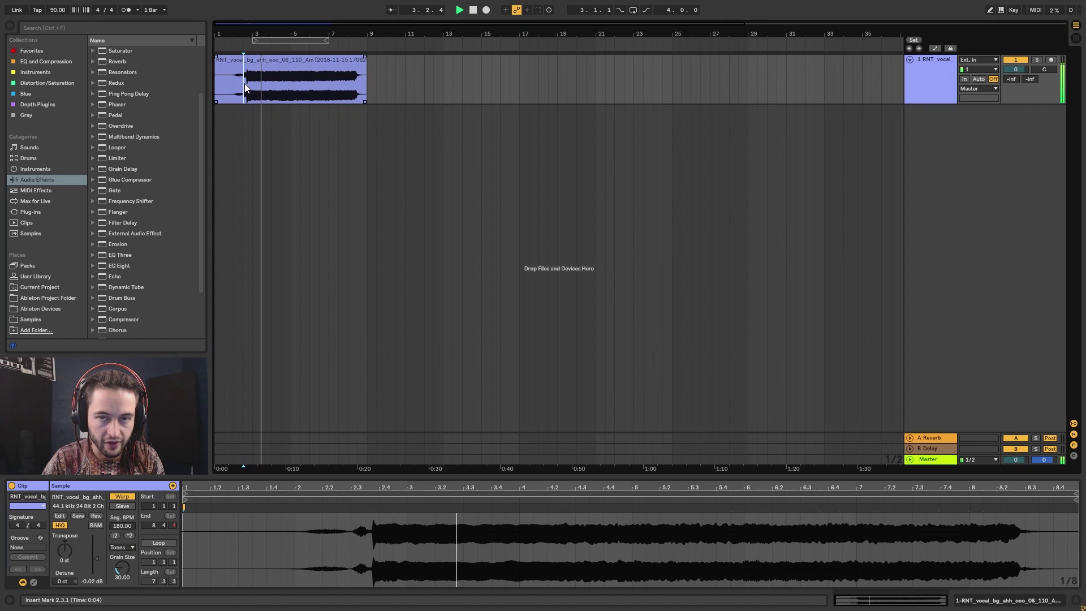
{"action": "key", "text": "space"}
{"action": "left_click_drag", "start_coordinate": [264, 33], "coordinate": [463, 132]}
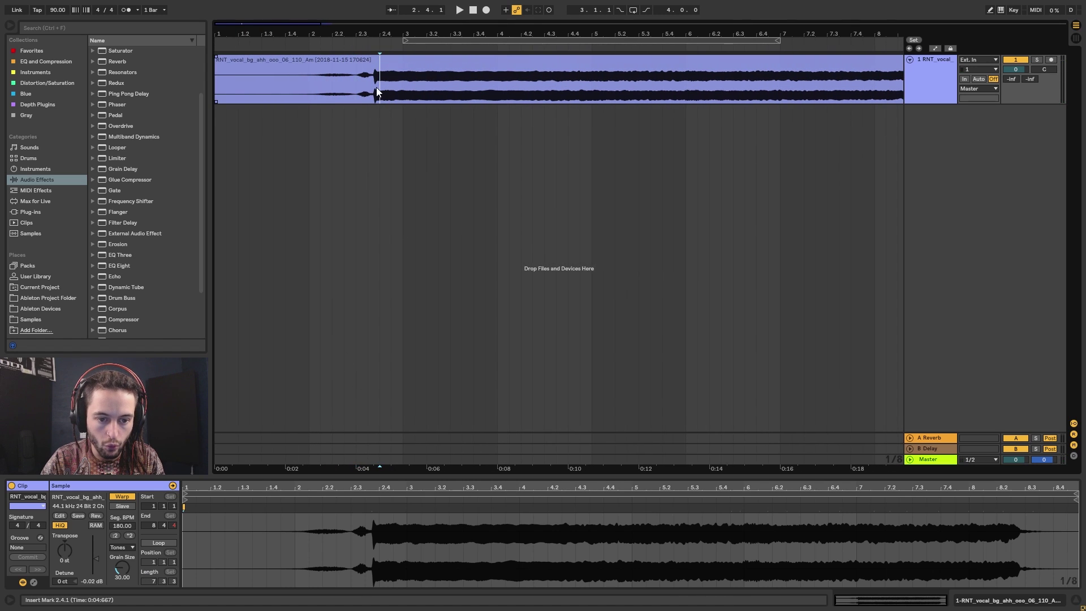
Audition the vocal clip's onset from 1.4.3 to 2.3.3, and its sustained part from bar 6
{"action": "left_click_drag", "start_coordinate": [301, 95], "coordinate": [367, 100]}
{"action": "key", "text": "space"}
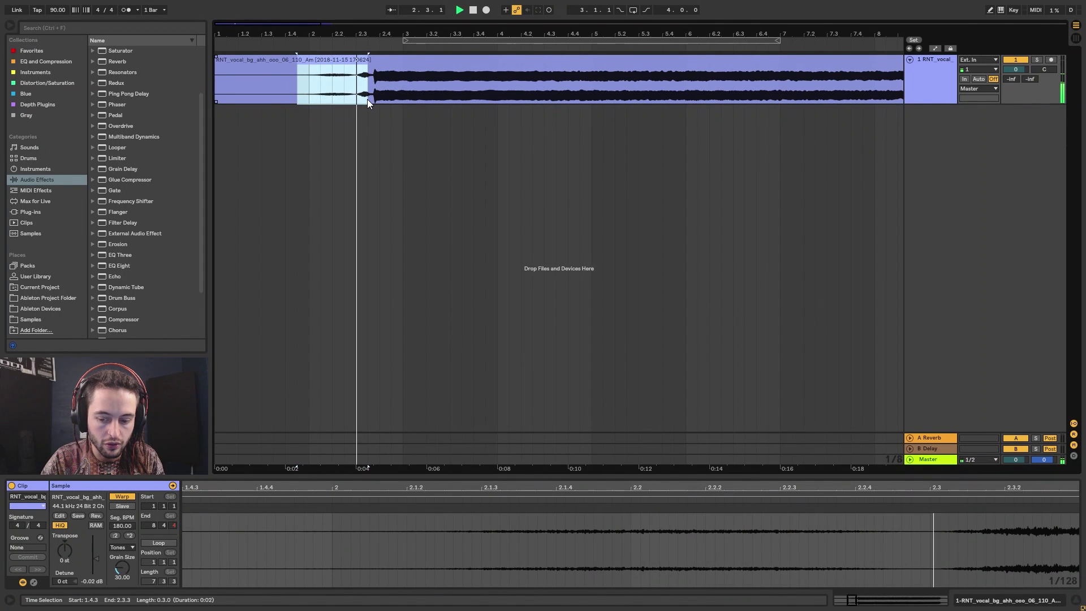
{"action": "key", "text": "space"}
{"action": "left_click", "coordinate": [391, 100]}
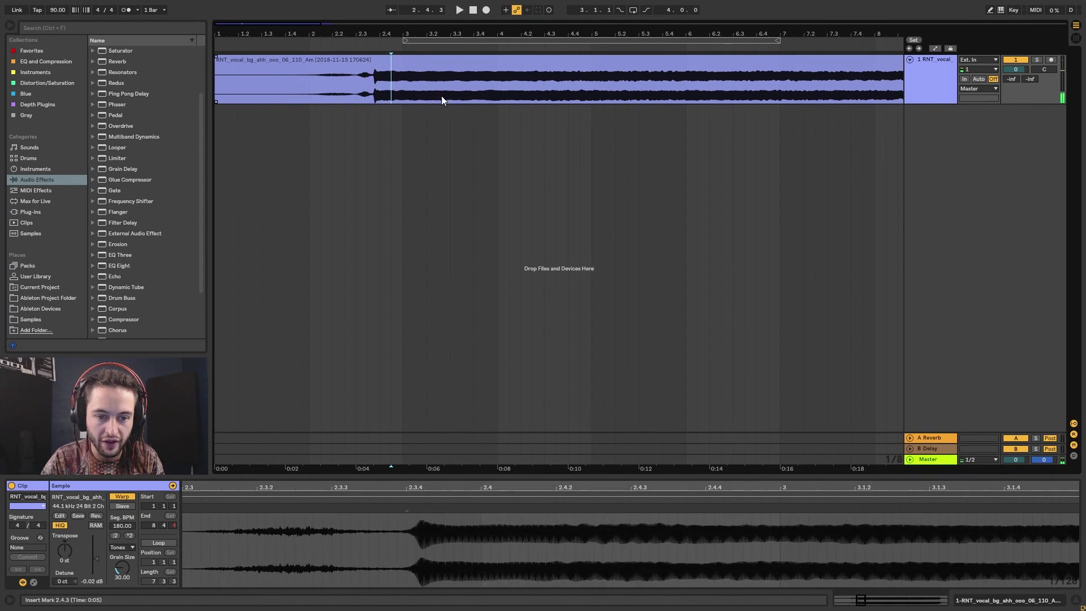
{"action": "left_click", "coordinate": [686, 94]}
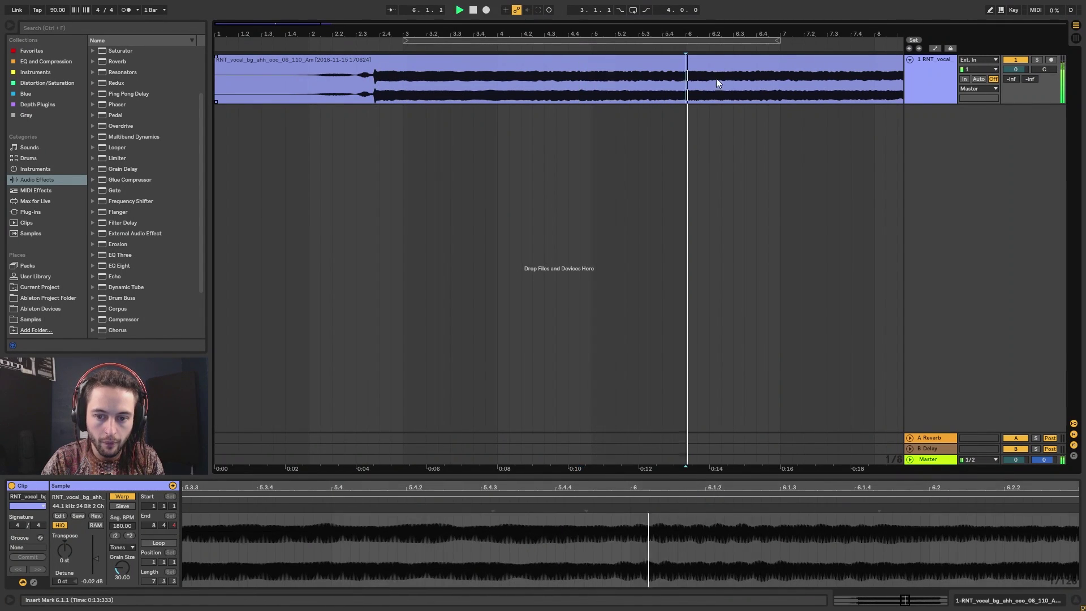
{"action": "left_click_drag", "start_coordinate": [734, 35], "coordinate": [587, 32]}
{"action": "key", "text": "space"}
Lower the vocal clip's grain size to about 20 and audition it in Tones mode
{"action": "left_click_drag", "start_coordinate": [123, 570], "coordinate": [124, 543]}
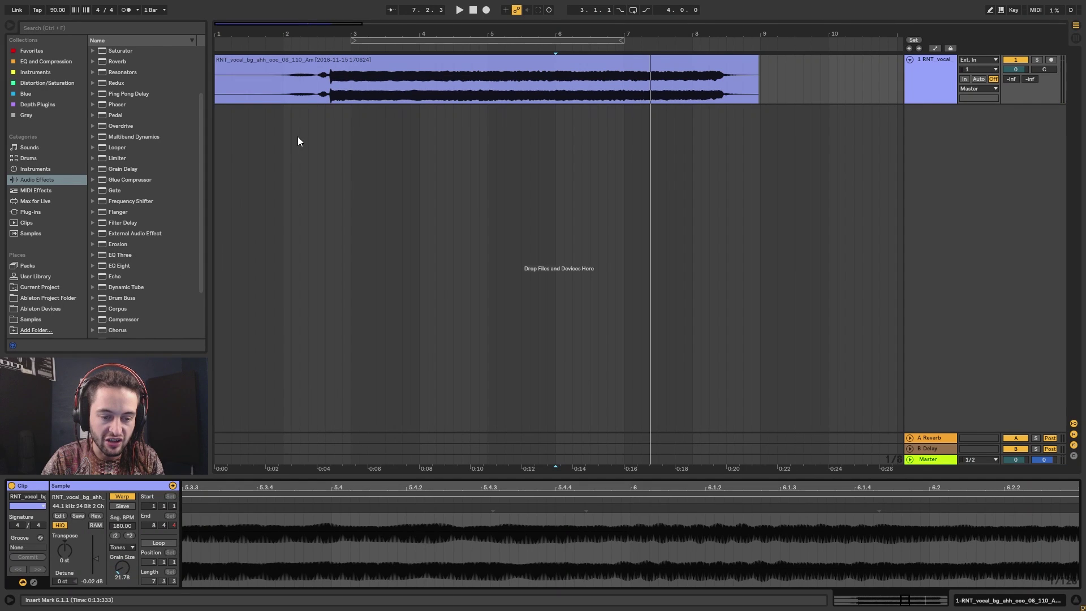
{"action": "left_click", "coordinate": [322, 86]}
{"action": "left_click", "coordinate": [333, 85]}
{"action": "key", "text": "space"}
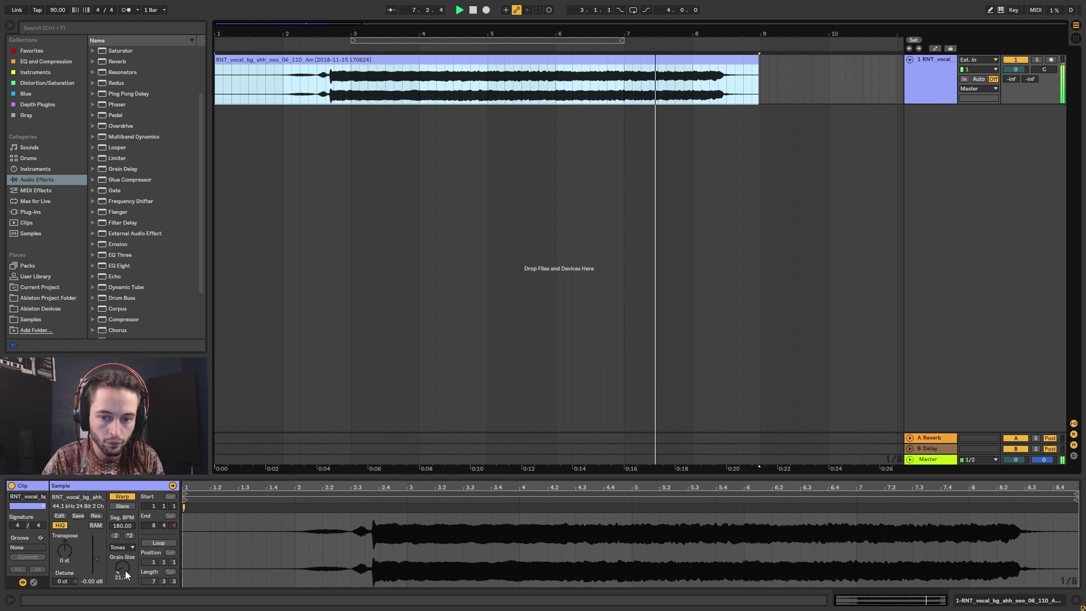
{"action": "key", "text": "space"}
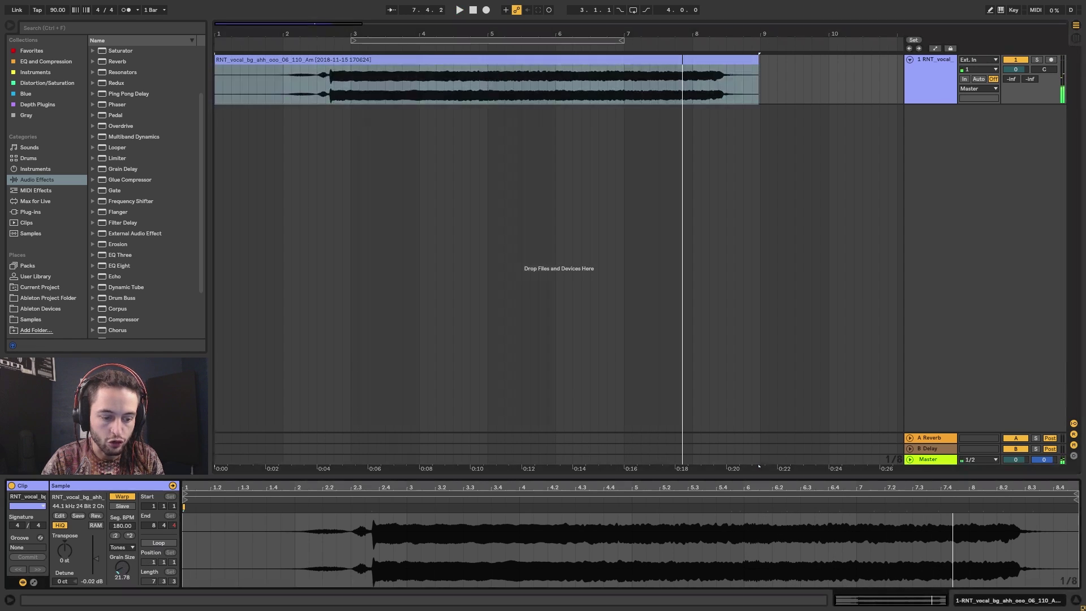
{"action": "left_click", "coordinate": [561, 60]}
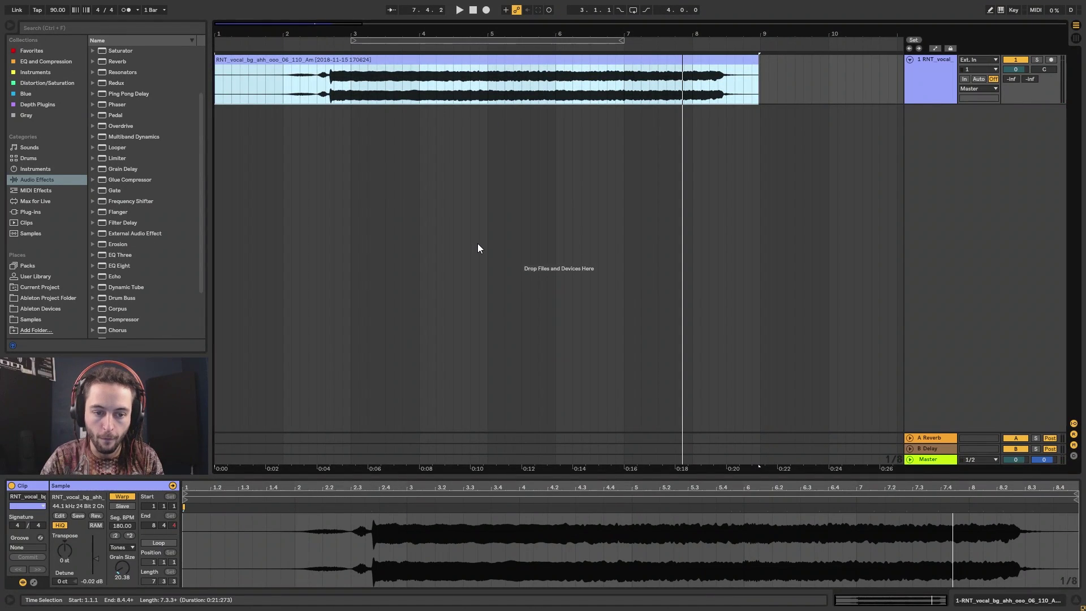
{"action": "left_click", "coordinate": [120, 547]}
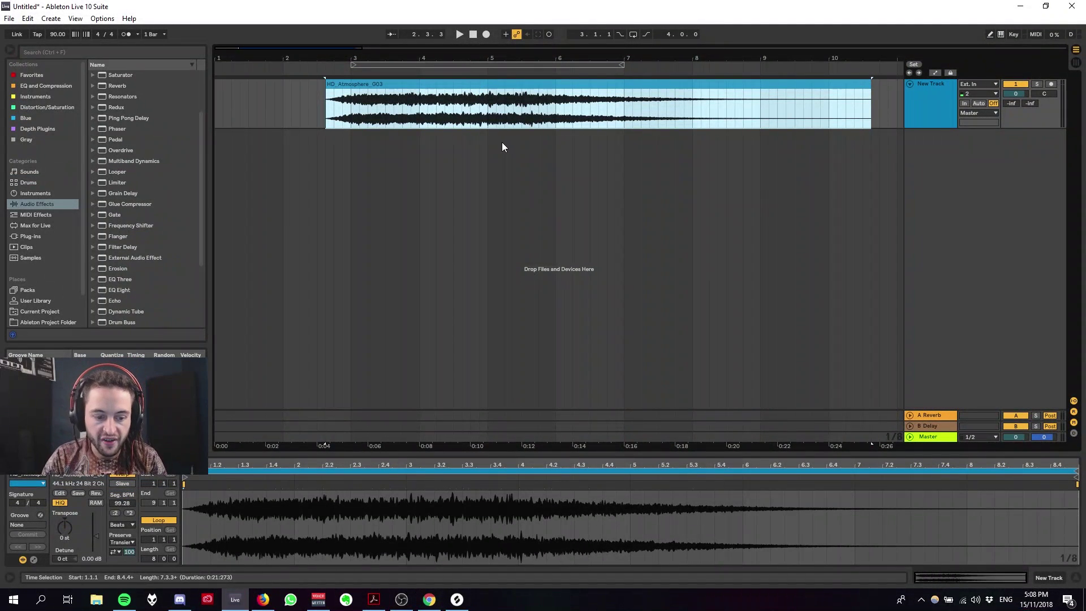
Unwarp the HD_Atmosphere_G03 clip, move it to start at bar 1, and rewarp it at a segment BPM of 90
{"action": "left_click", "coordinate": [122, 475]}
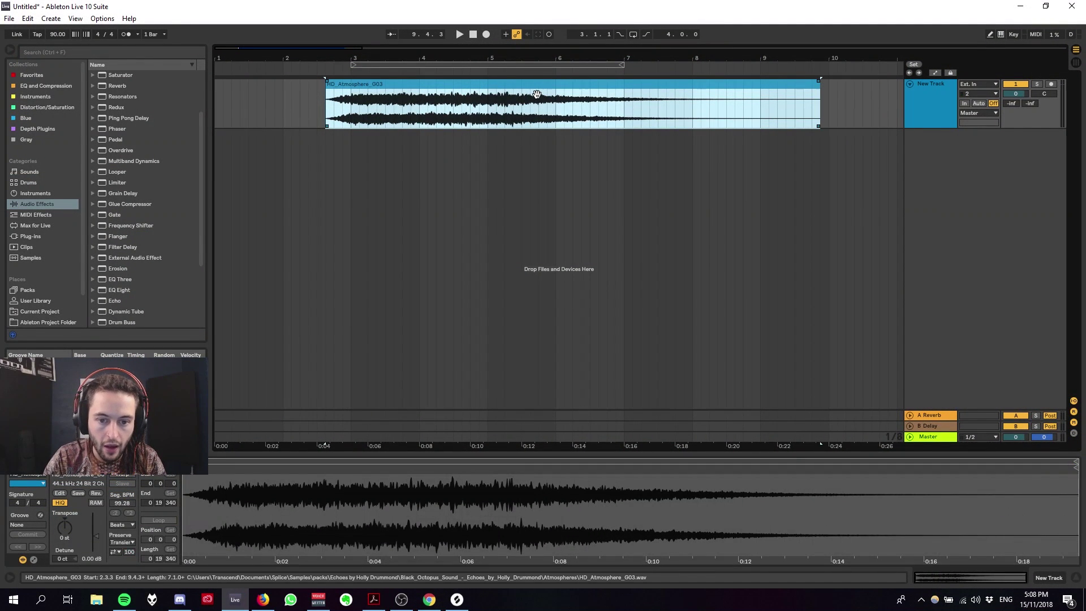
{"action": "left_click_drag", "start_coordinate": [536, 94], "coordinate": [426, 94]}
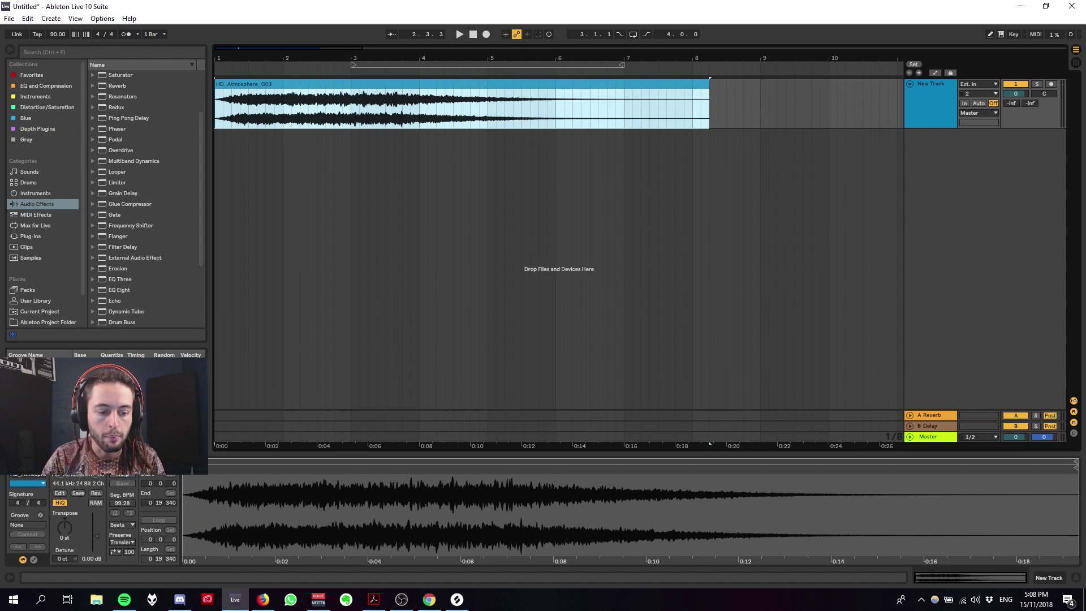
{"action": "left_click", "coordinate": [123, 474]}
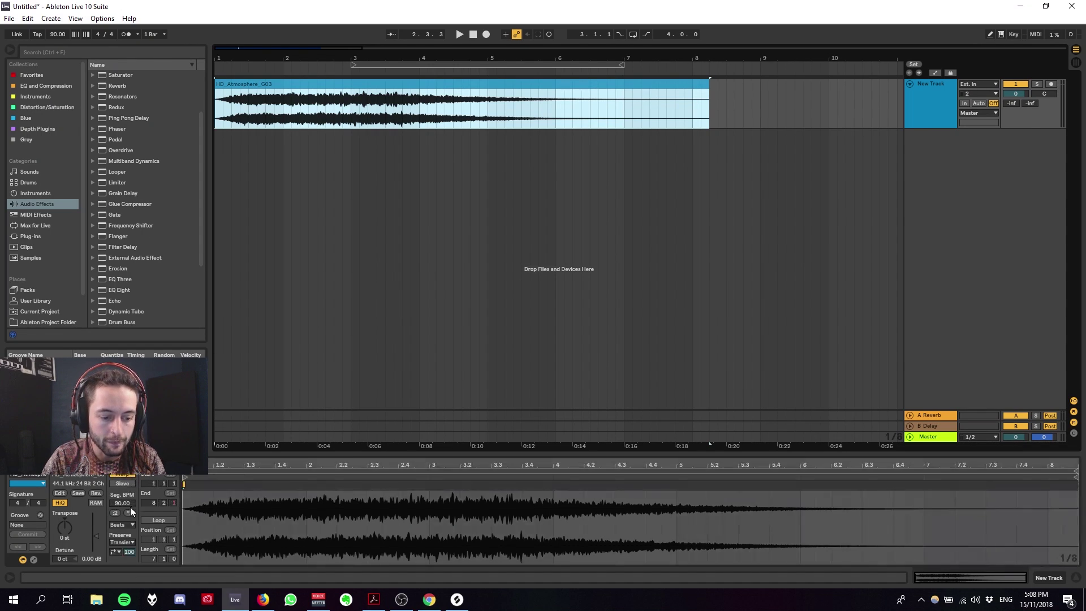
Set the atmosphere clip's warp mode to Texture with flux 0 and double its segment BPM twice to 360
{"action": "left_click", "coordinate": [122, 525]}
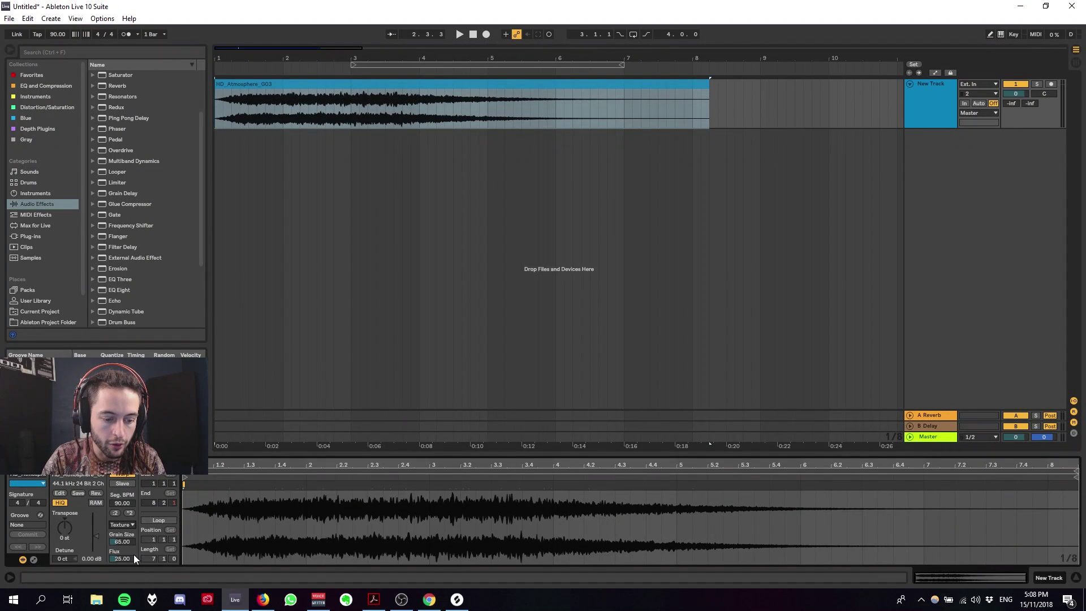
{"action": "left_click", "coordinate": [125, 551]}
{"action": "key", "text": "space"}
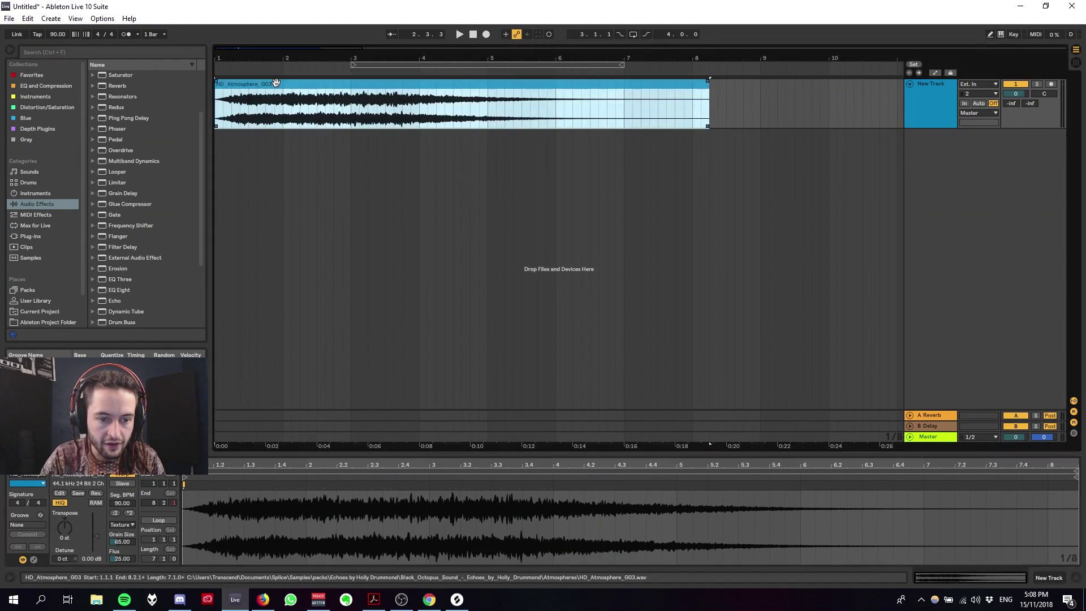
{"action": "left_click", "coordinate": [129, 513]}
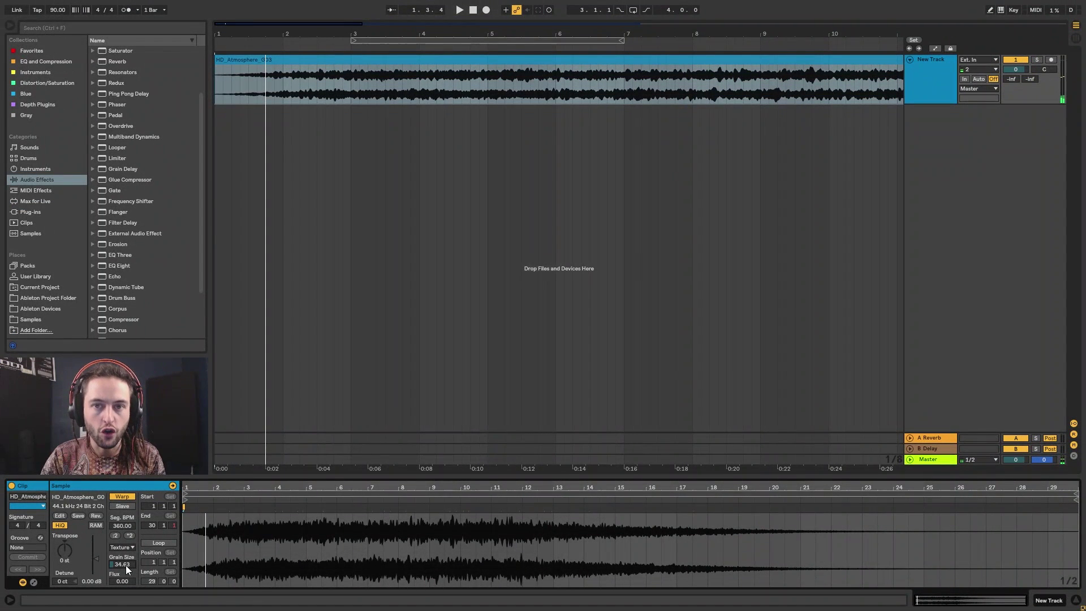
Audition the atmosphere clip while sweeping the grain size down to about 10 and up to about 257
{"action": "key", "text": "space"}
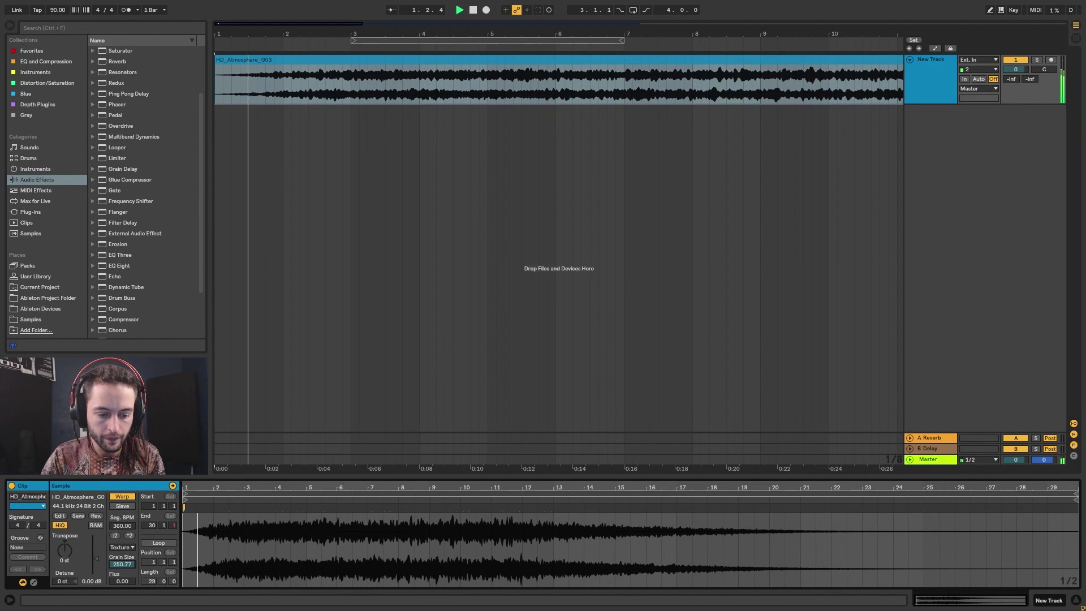
{"action": "left_click_drag", "start_coordinate": [122, 564], "coordinate": [122, 589]}
{"action": "key", "text": "space"}
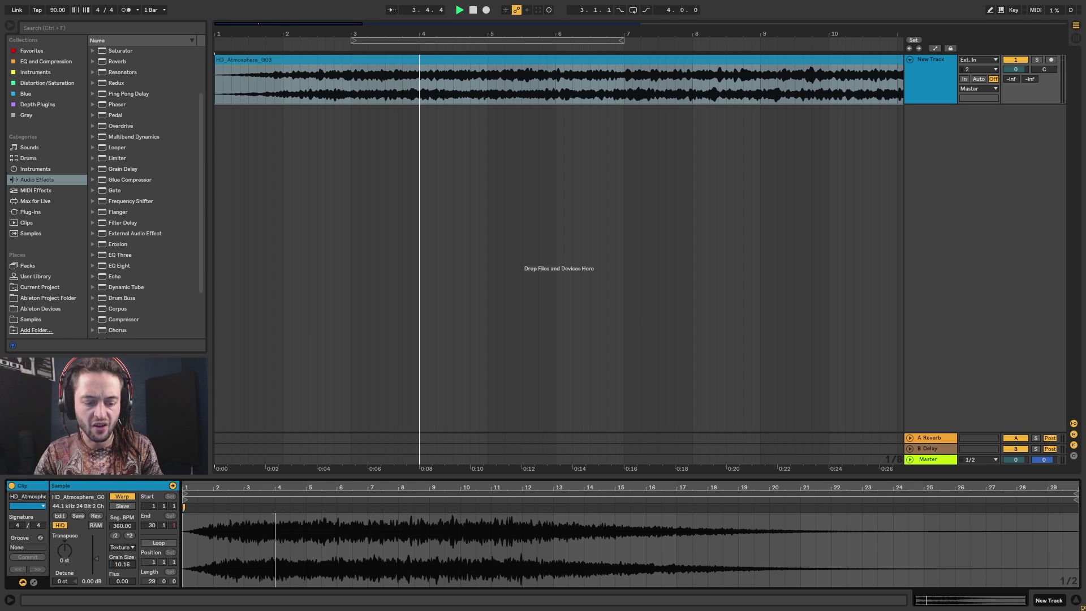
{"action": "key", "text": "space"}
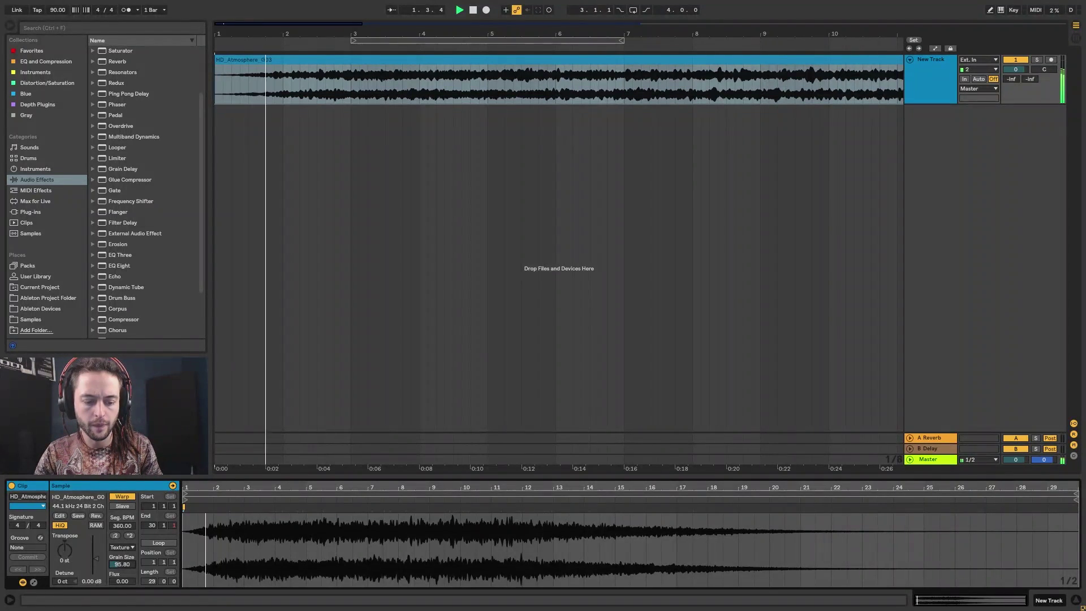
{"action": "mouse_move", "coordinate": [128, 568]}
{"action": "left_mouse_down"}
{"action": "mouse_move", "coordinate": [128, 541]}
{"action": "mouse_move", "coordinate": [128, 555]}
{"action": "left_mouse_up"}
Raise the atmosphere clip's flux to 100 and audition it from bar 1
{"action": "scroll", "coordinate": [129, 567], "scroll_direction": "up", "scroll_amount": 2}
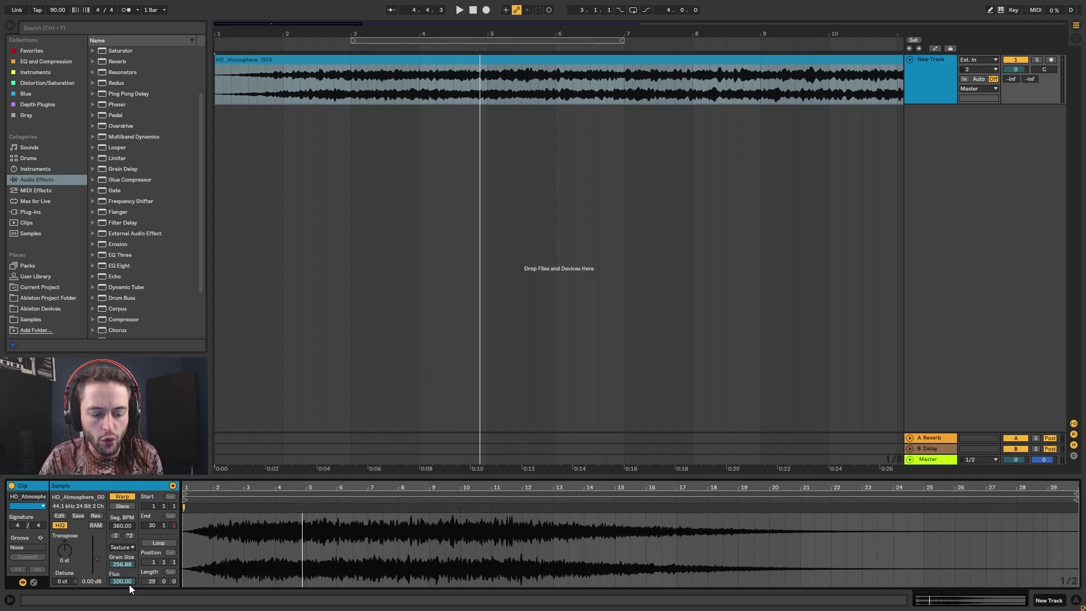
{"action": "key", "text": "space"}
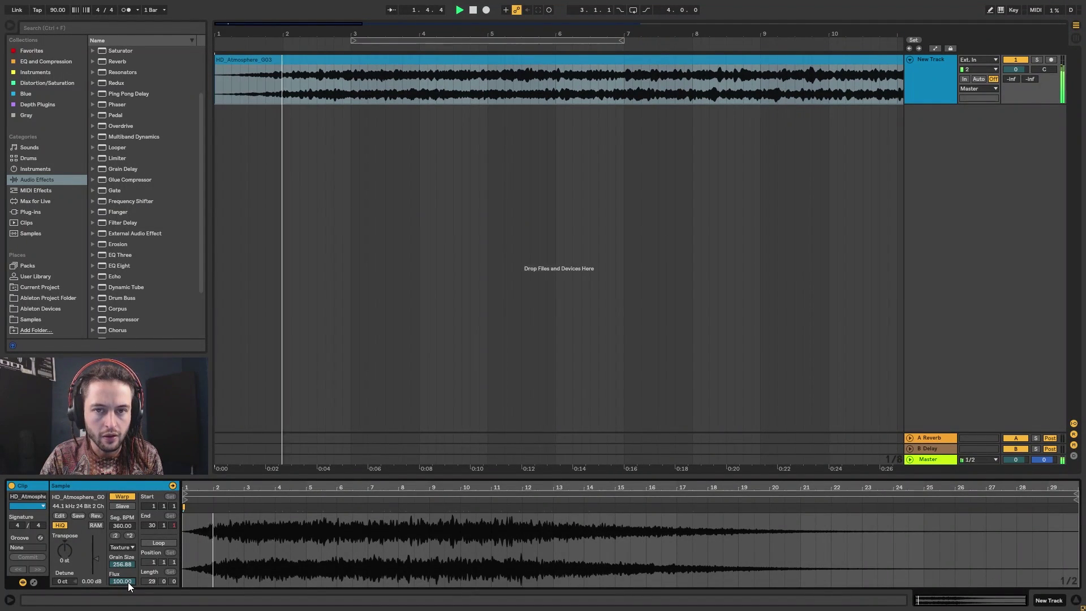
{"action": "key", "text": "space"}
{"action": "key", "text": "space"}
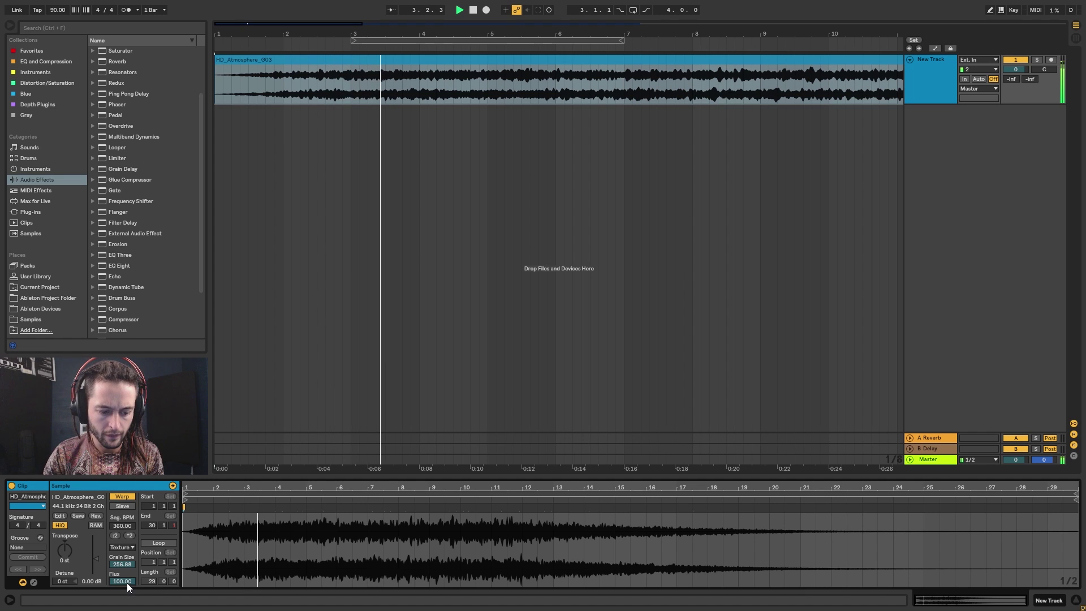
Lower the atmosphere clip's flux to 0 and audition the difference
{"action": "left_click_drag", "start_coordinate": [126, 581], "coordinate": [126, 610]}
{"action": "key", "text": "space"}
{"action": "key", "text": "space"}
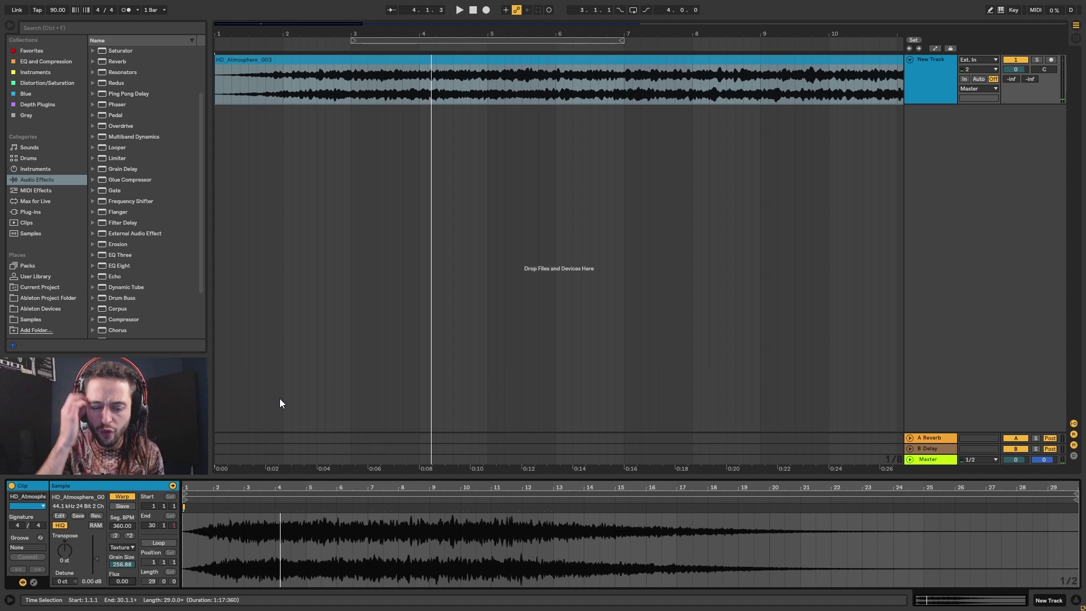
Change the atmosphere clip's warp mode to Re-Pitch and audition the whole clip from its start
{"action": "left_click", "coordinate": [121, 547]}
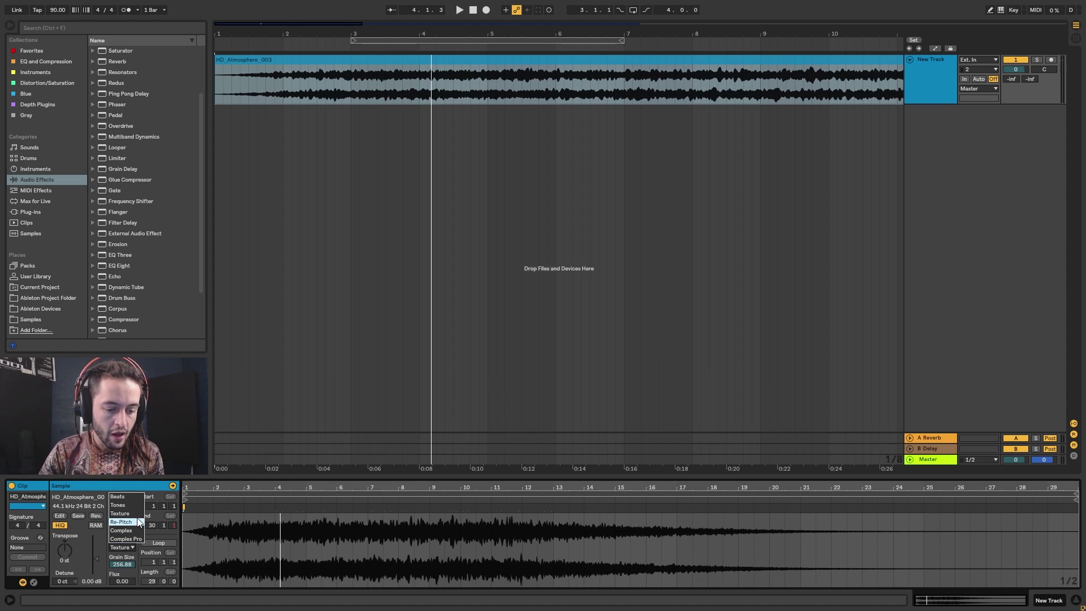
{"action": "left_click", "coordinate": [430, 97]}
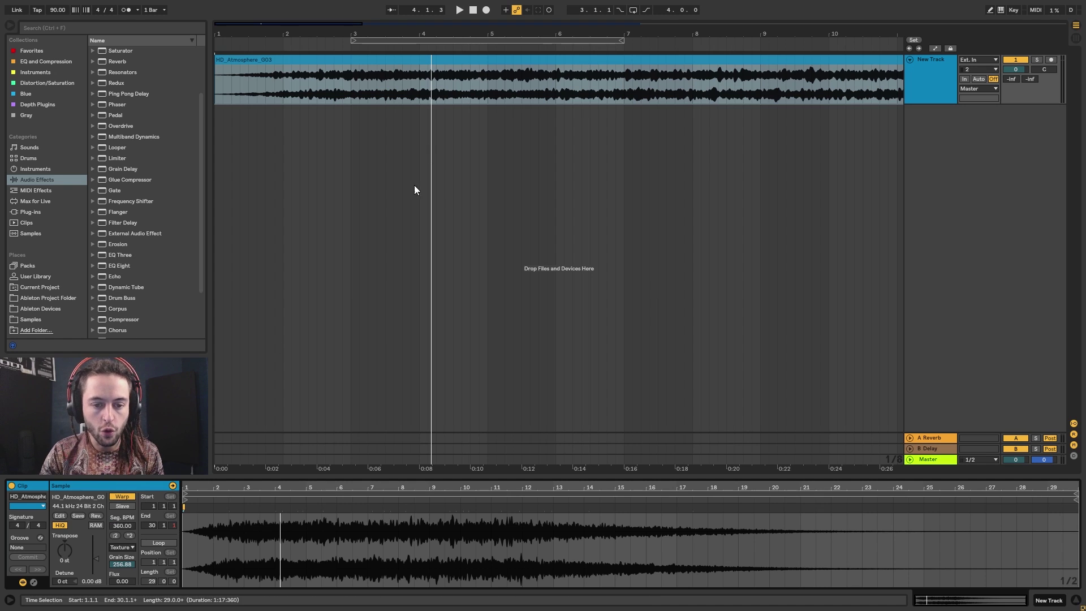
{"action": "left_click", "coordinate": [128, 549]}
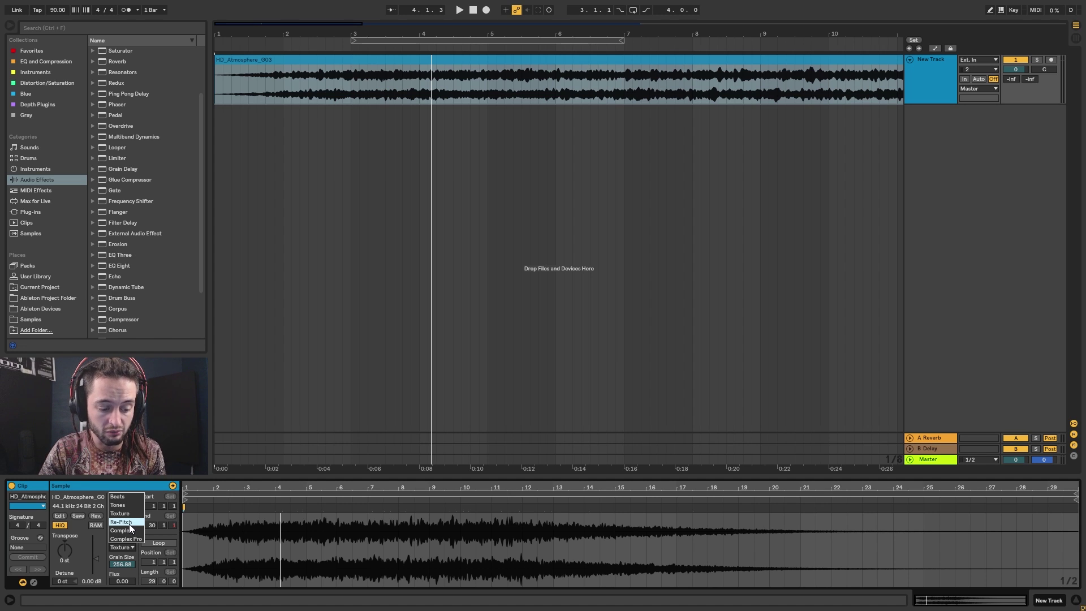
{"action": "left_click", "coordinate": [129, 523]}
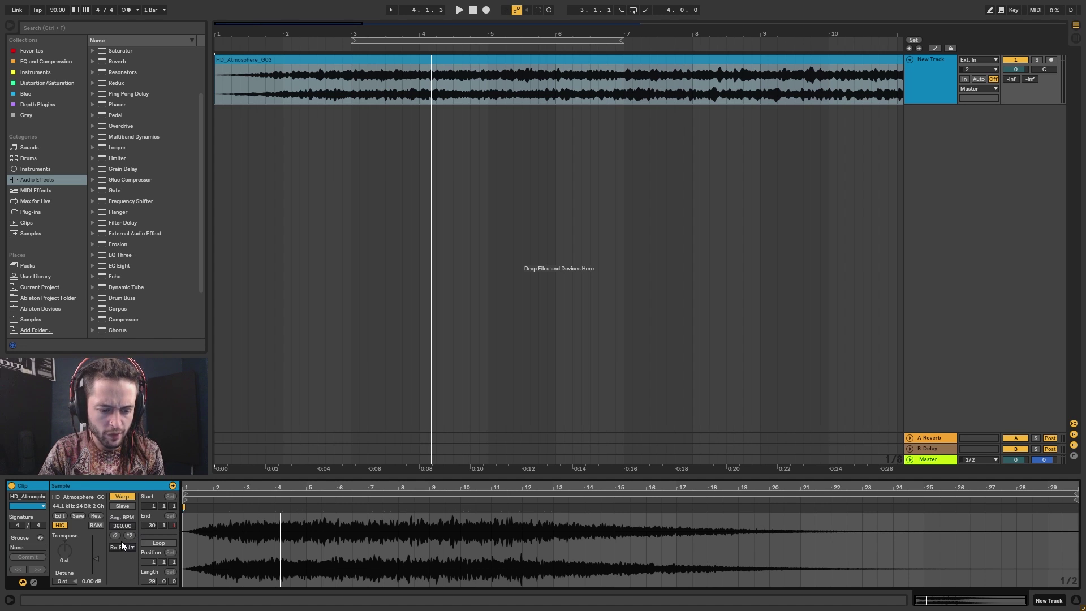
{"action": "left_click", "coordinate": [332, 60]}
{"action": "key", "text": "space"}
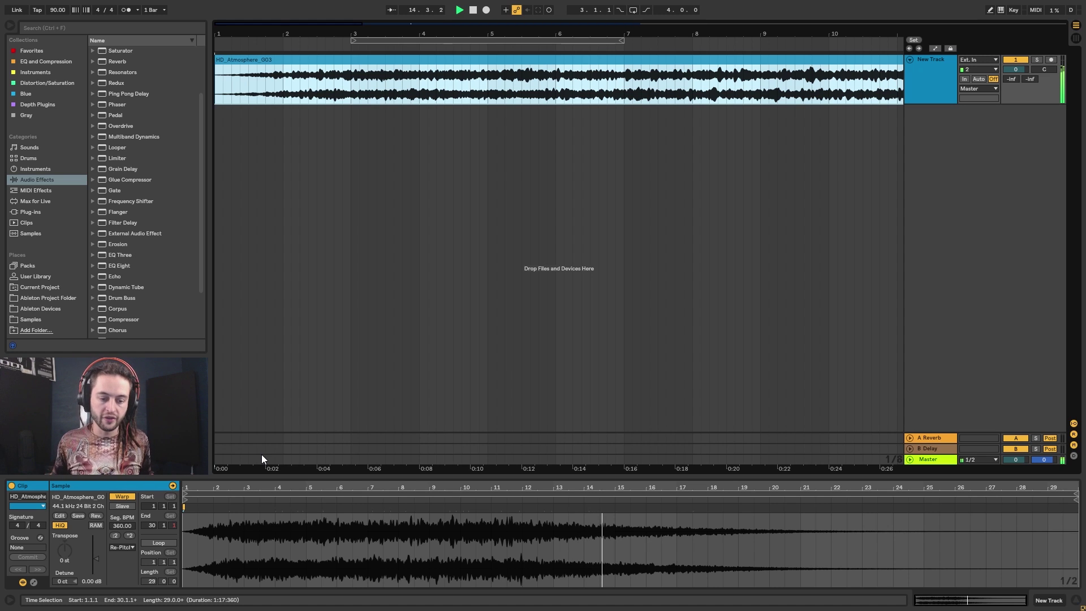
Halve the atmosphere clip's segment BPM twice to 90 and audition it in Re-Pitch mode
{"action": "left_click", "coordinate": [116, 535]}
{"action": "left_click", "coordinate": [116, 535]}
{"action": "key", "text": "space"}
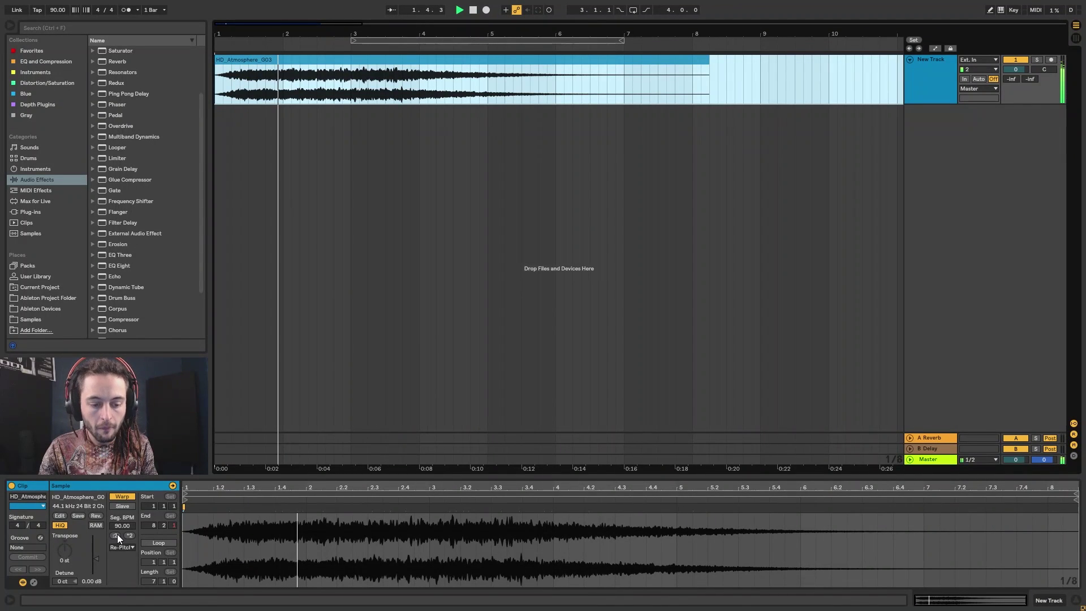
Halve the atmosphere clip's segment BPM to 45 and audition the faster Re-Pitch playback
{"action": "key", "text": "space"}
{"action": "left_click", "coordinate": [117, 534]}
{"action": "key", "text": "space"}
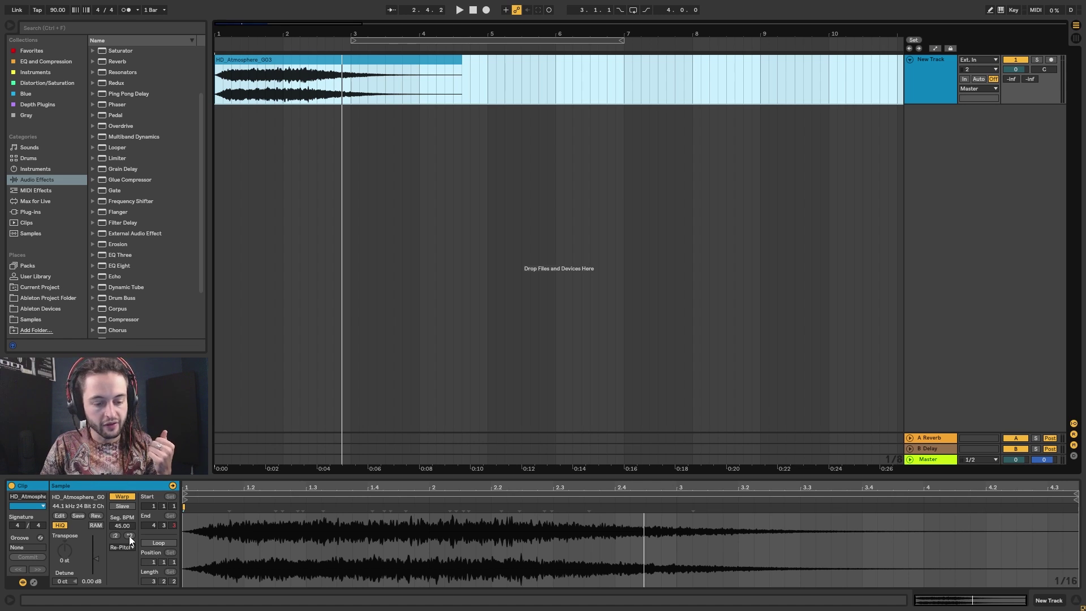
Double the atmosphere clip's segment BPM three times to 360
{"action": "left_click", "coordinate": [129, 535]}
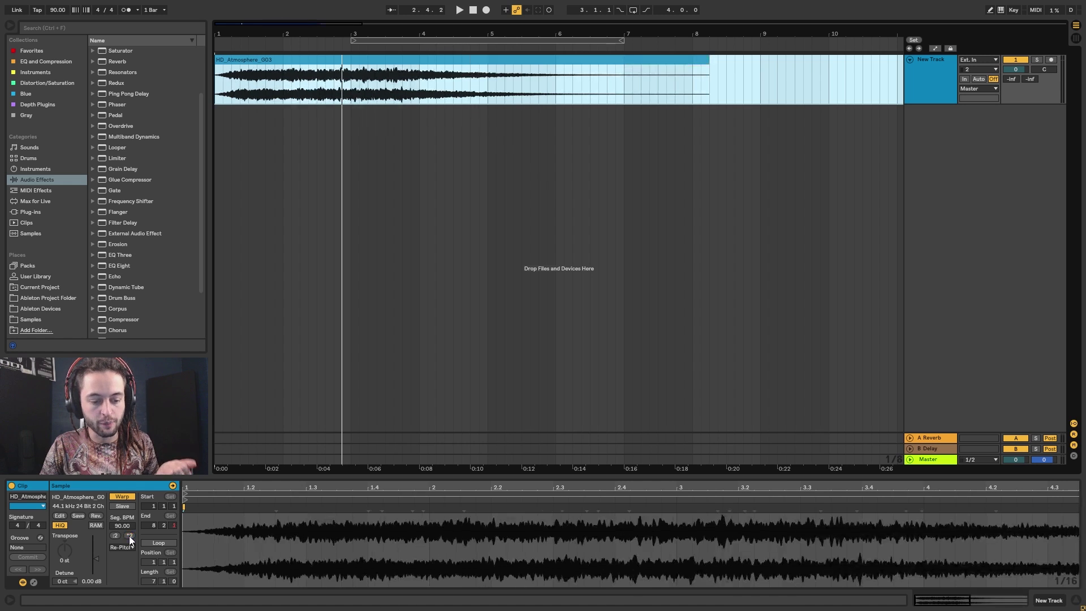
{"action": "left_click", "coordinate": [129, 535]}
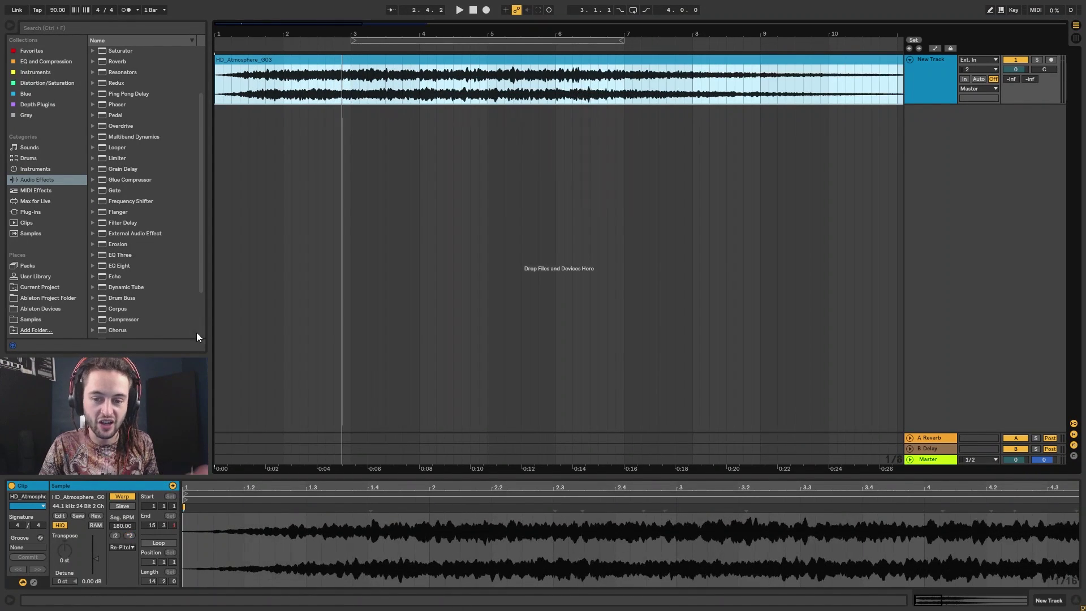
{"action": "left_click", "coordinate": [131, 537]}
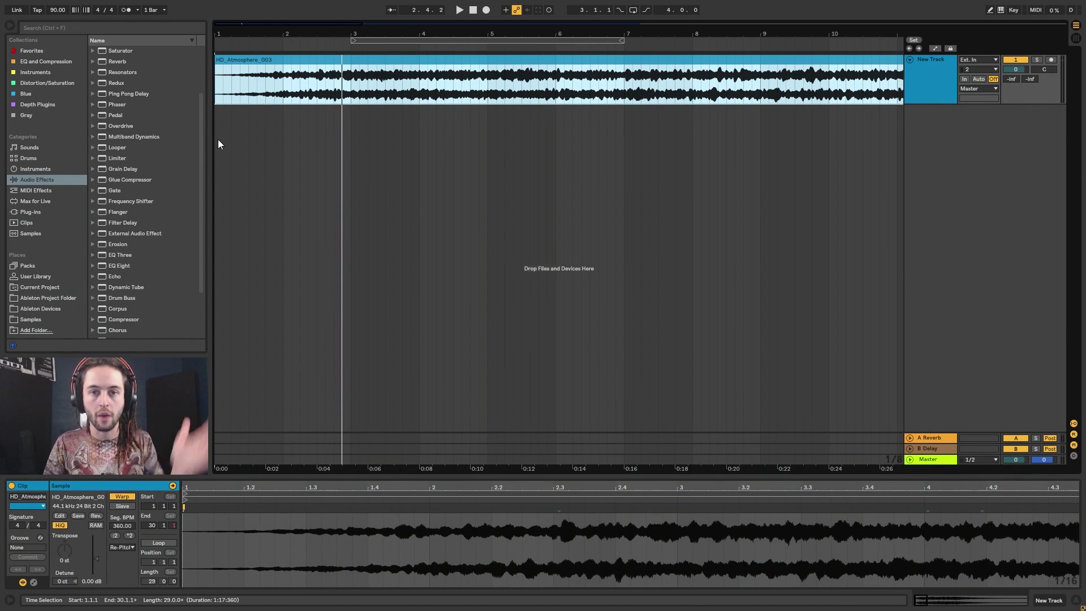
Select the first two bars of the atmosphere clip, from 1.1.1 to 3.1.1
{"action": "left_click_drag", "start_coordinate": [302, 38], "coordinate": [302, 23]}
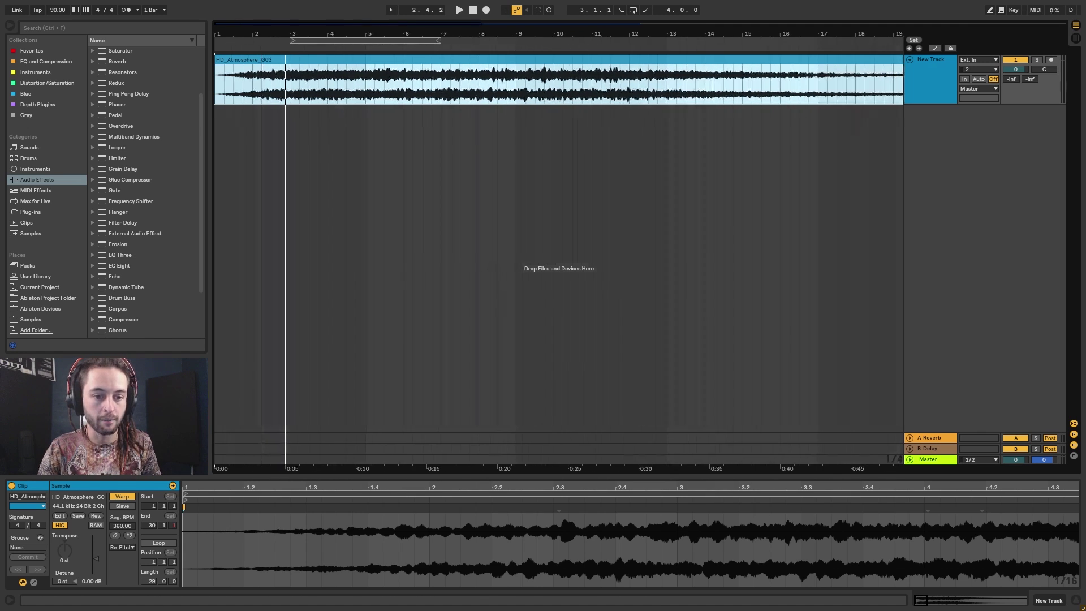
{"action": "double_click", "coordinate": [312, 62]}
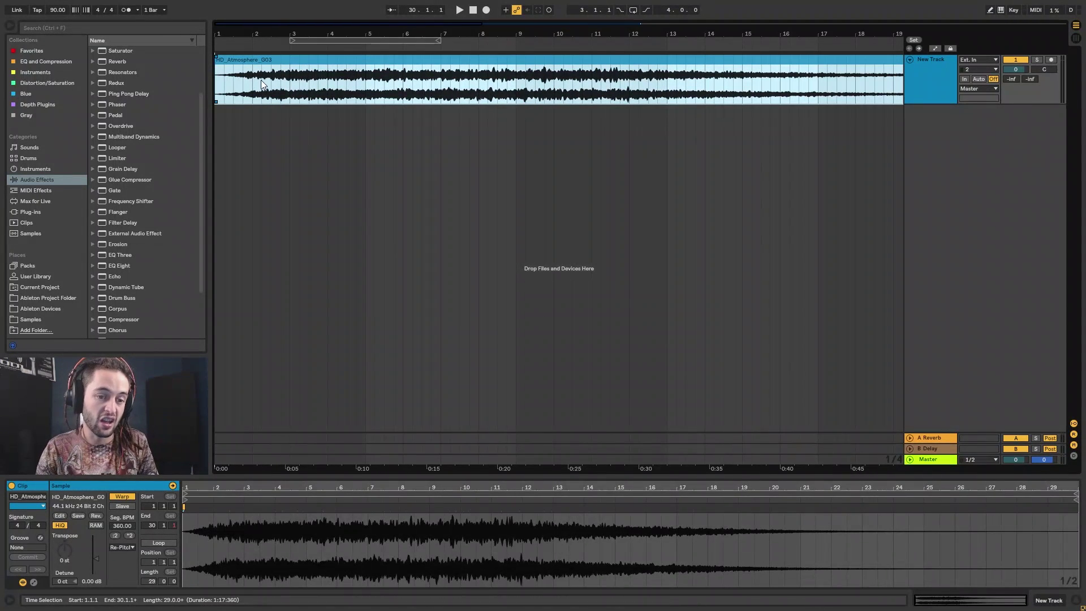
{"action": "left_click", "coordinate": [296, 95]}
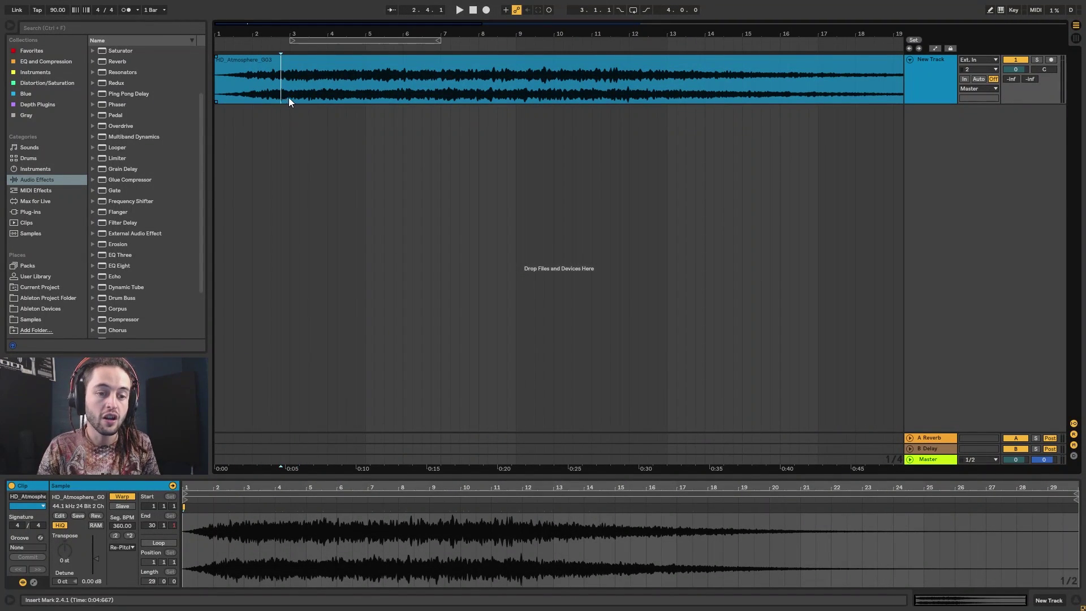
{"action": "left_click_drag", "start_coordinate": [290, 98], "coordinate": [186, 83]}
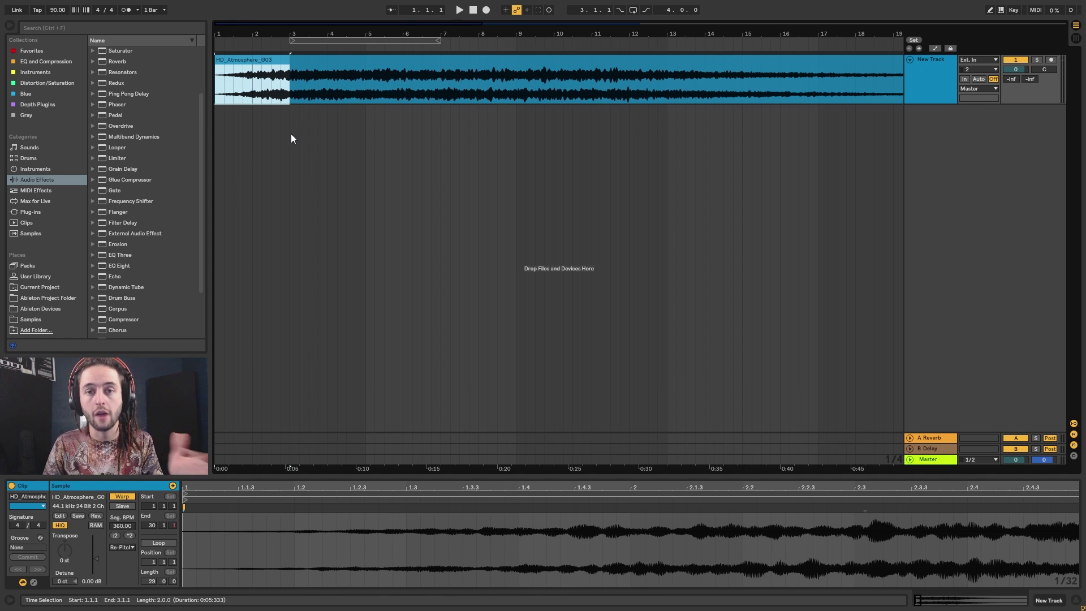
Play the selected opening bars of the atmosphere clip in Re-Pitch mode and place the insert marker at bar 5
{"action": "left_click_drag", "start_coordinate": [314, 33], "coordinate": [314, 23]}
{"action": "key", "text": "space"}
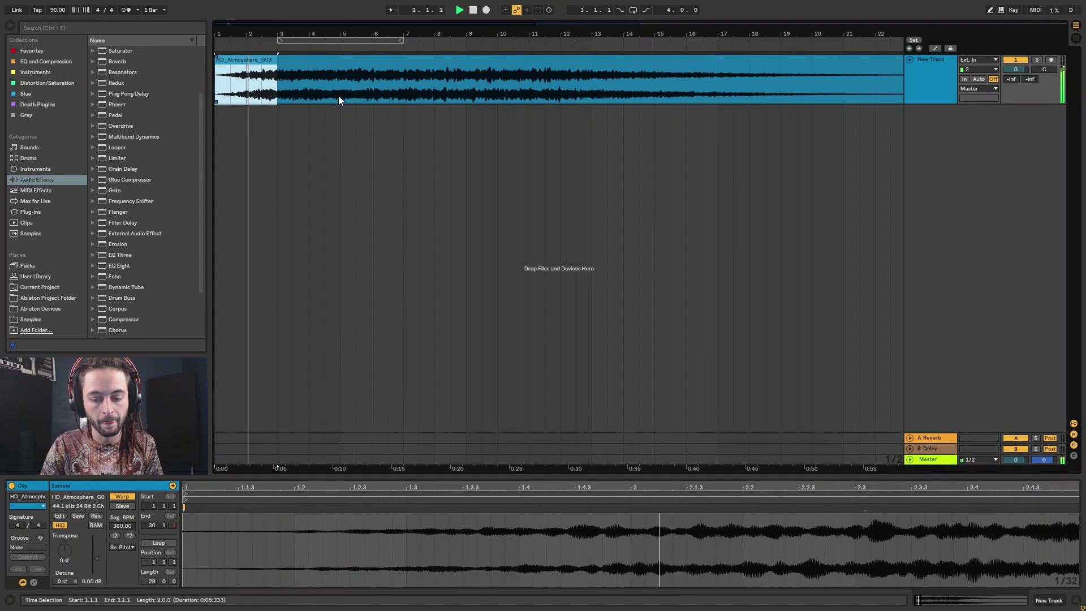
{"action": "left_click", "coordinate": [339, 98]}
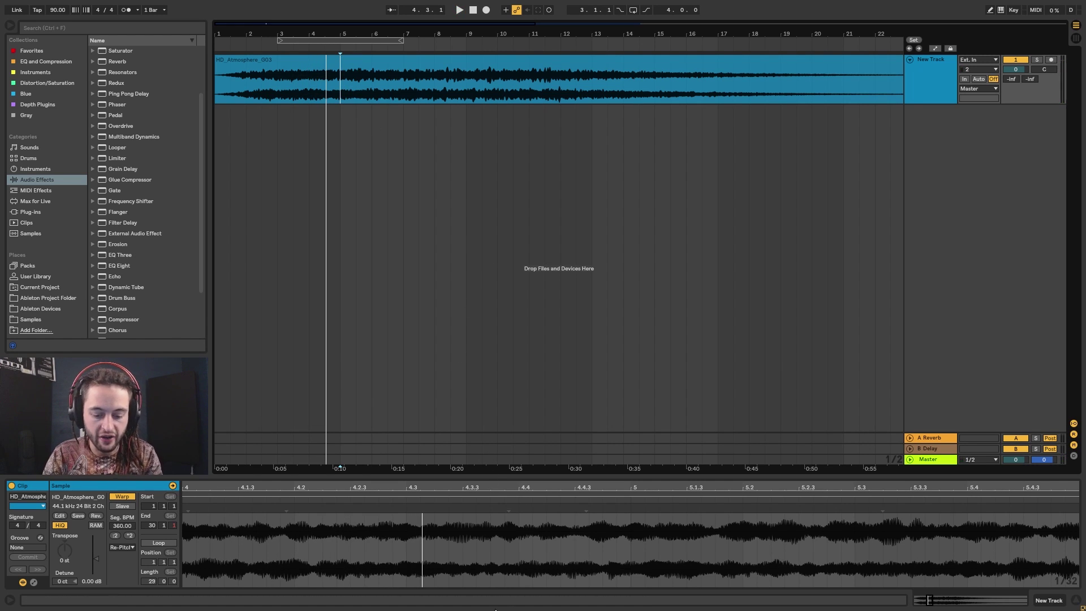
Switch to Splice and bring the M4M_90_Drunk_Half_Beat drum loop into a new track at bar 1, below the atmosphere clip
{"action": "key", "text": "F11"}
{"action": "left_click", "coordinate": [458, 601]}
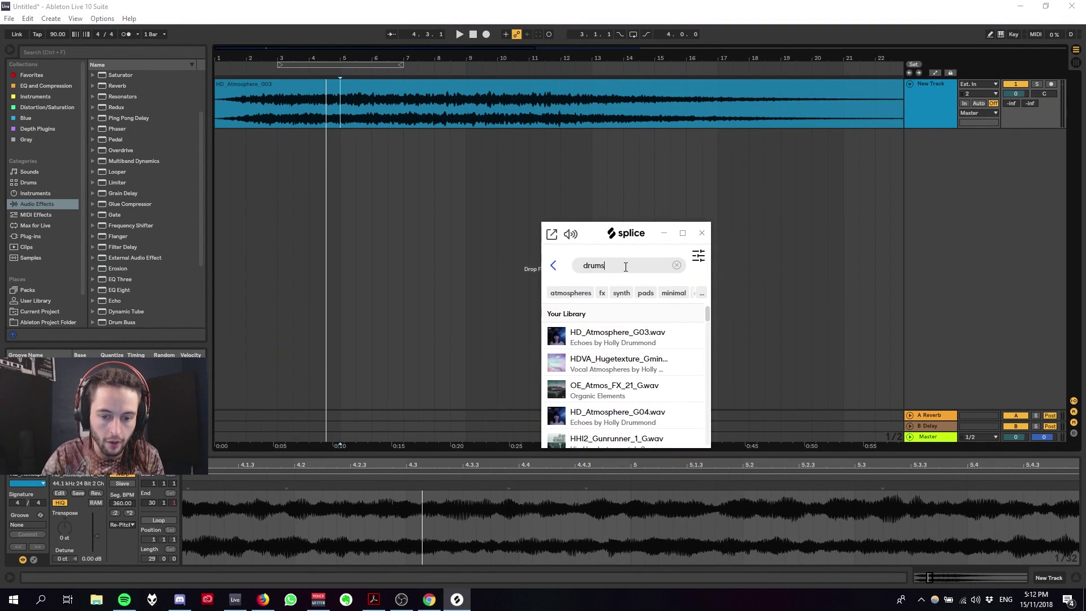
{"action": "scroll", "coordinate": [617, 346], "scroll_direction": "down", "scroll_amount": 5}
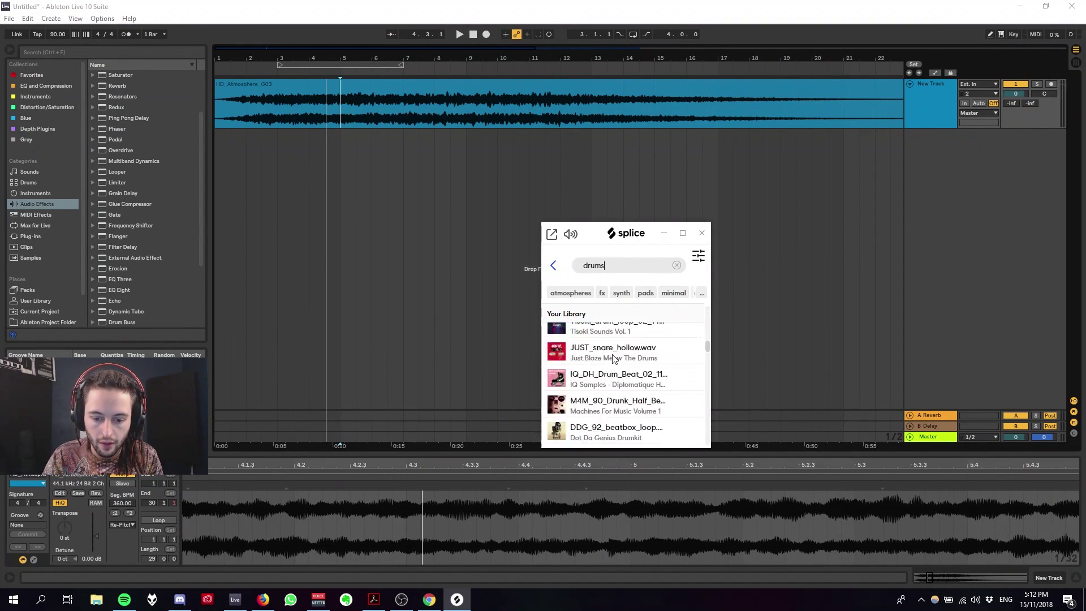
{"action": "left_click_drag", "start_coordinate": [616, 361], "coordinate": [220, 190]}
{"action": "left_click", "coordinate": [937, 152]}
{"action": "key", "text": "F11"}
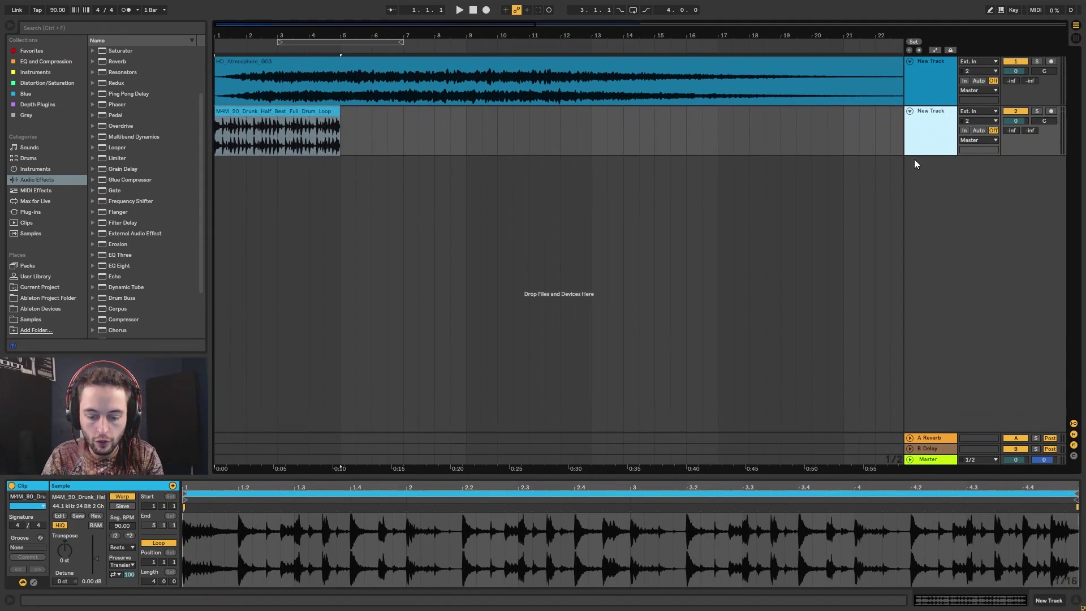
Set the drum loop to Re-Pitch warp mode, double its segment BPM to 180, and audition it with and without its track soloed
{"action": "left_click", "coordinate": [320, 112]}
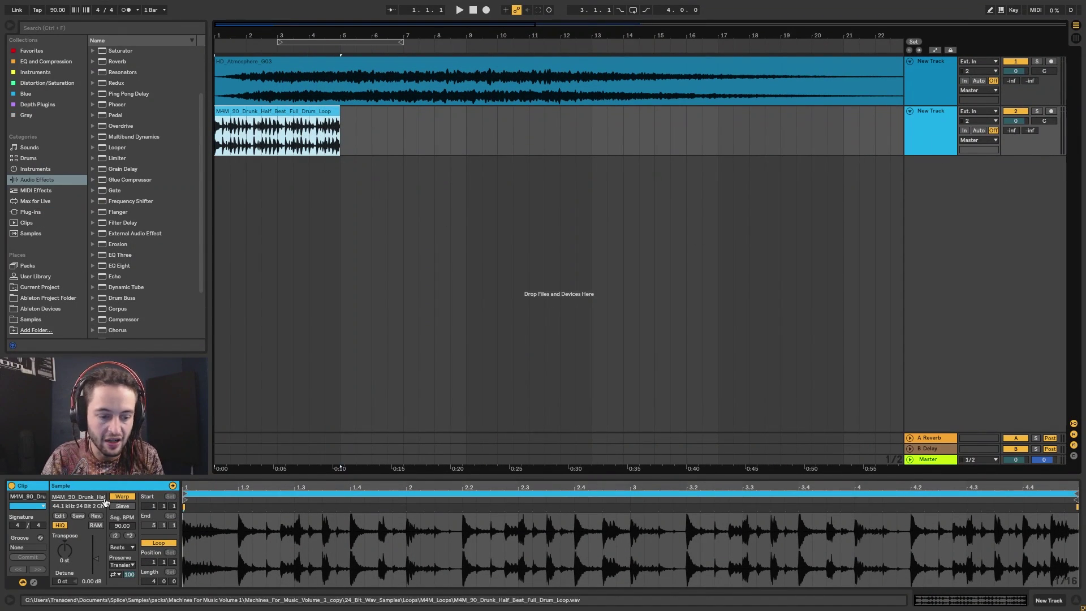
{"action": "left_click", "coordinate": [124, 549]}
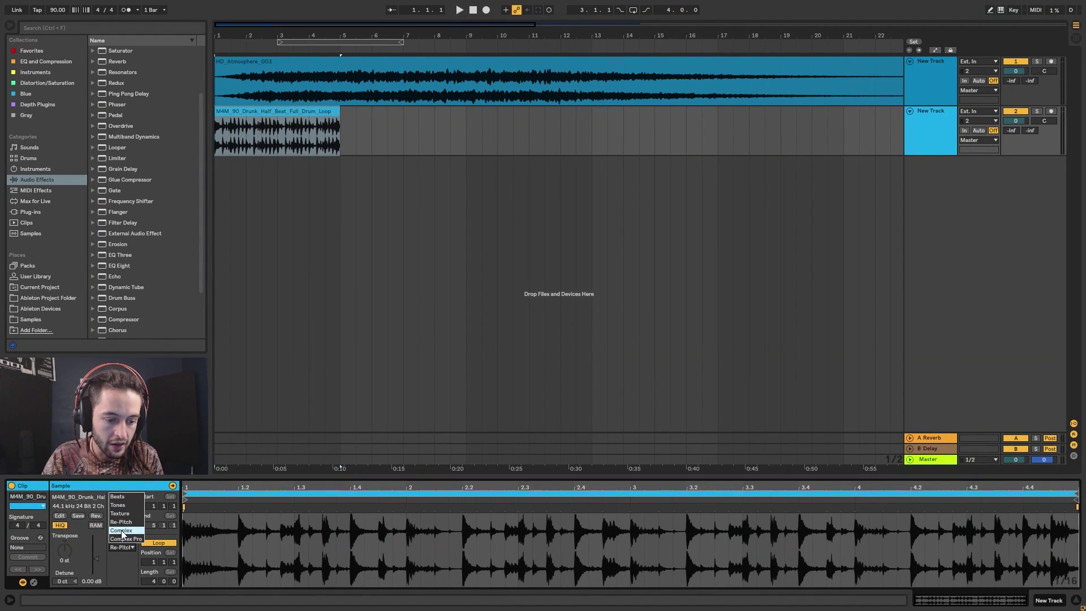
{"action": "left_click", "coordinate": [287, 113]}
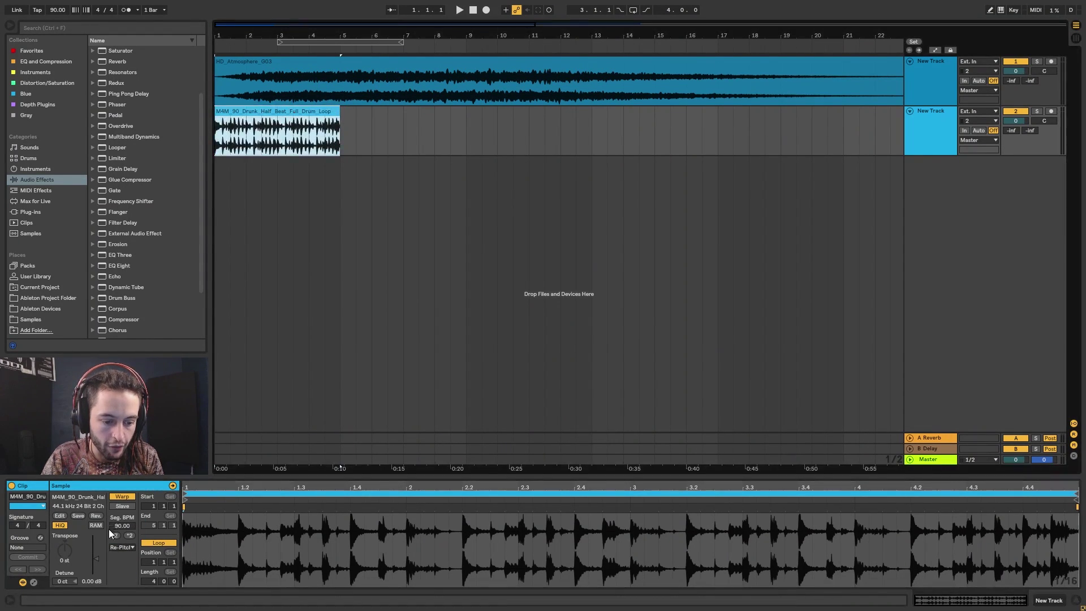
{"action": "left_click", "coordinate": [129, 536]}
{"action": "key", "text": "space"}
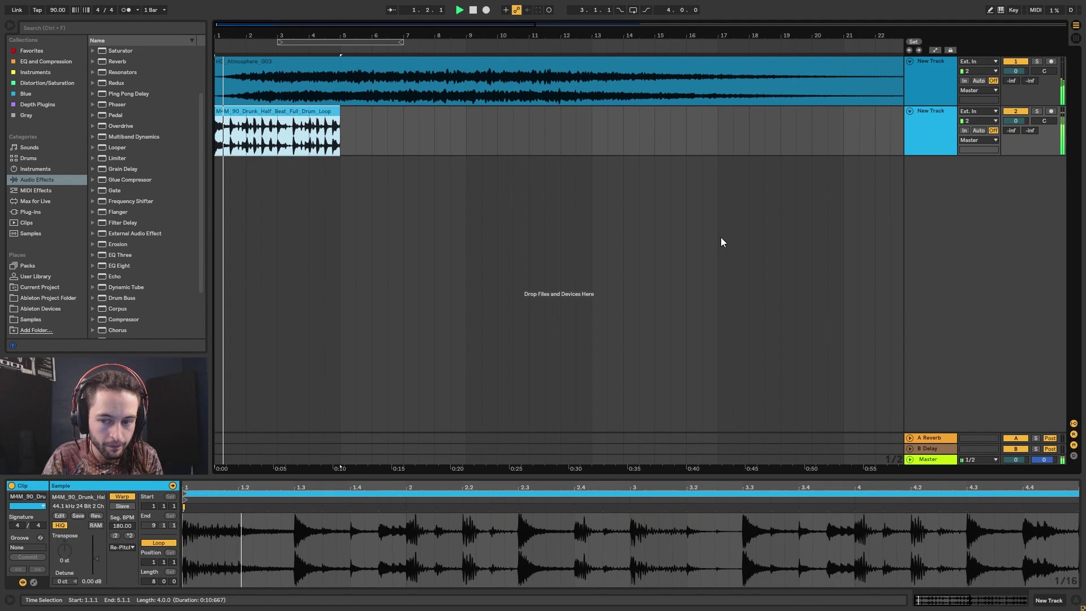
{"action": "left_click", "coordinate": [1039, 112]}
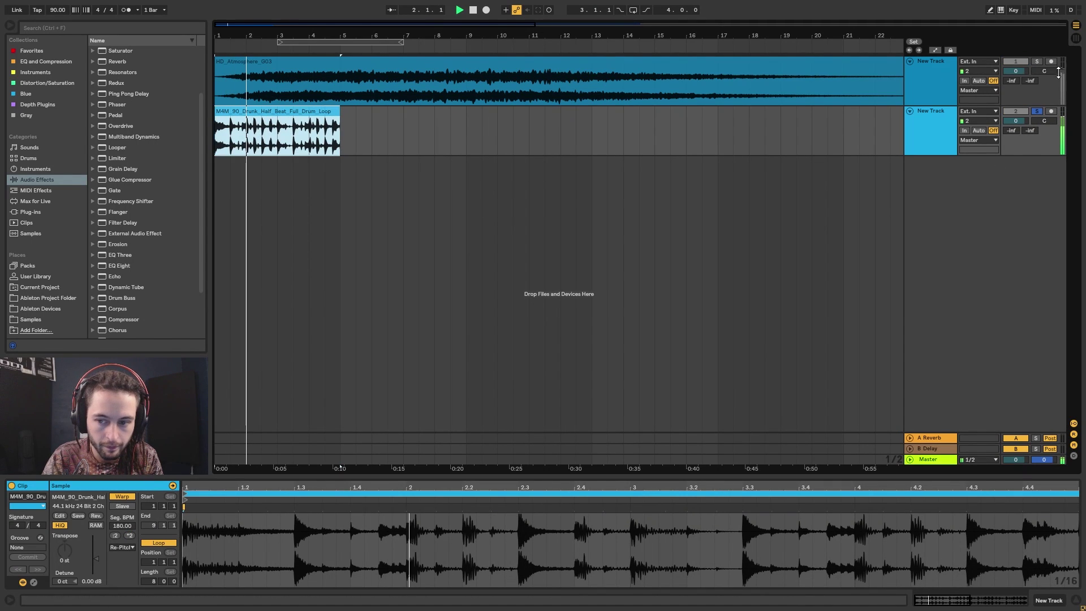
{"action": "left_click", "coordinate": [1041, 114]}
Duplicate the drum loop clip until four copies fill bars 1 to 17
{"action": "left_click", "coordinate": [319, 117]}
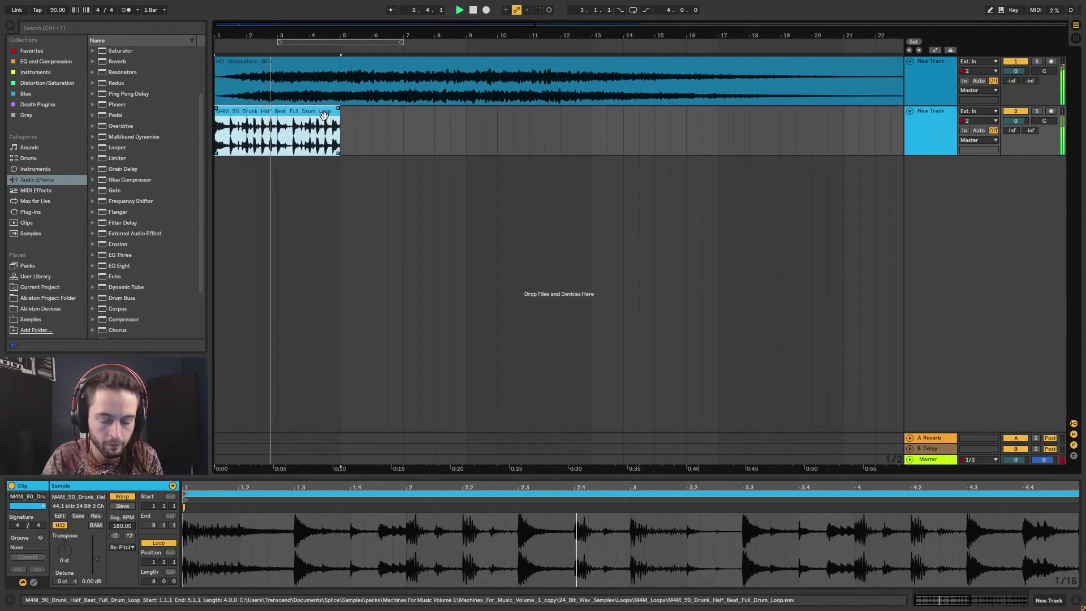
{"action": "key", "text": "ctrl+d"}
{"action": "key", "text": "ctrl+d"}
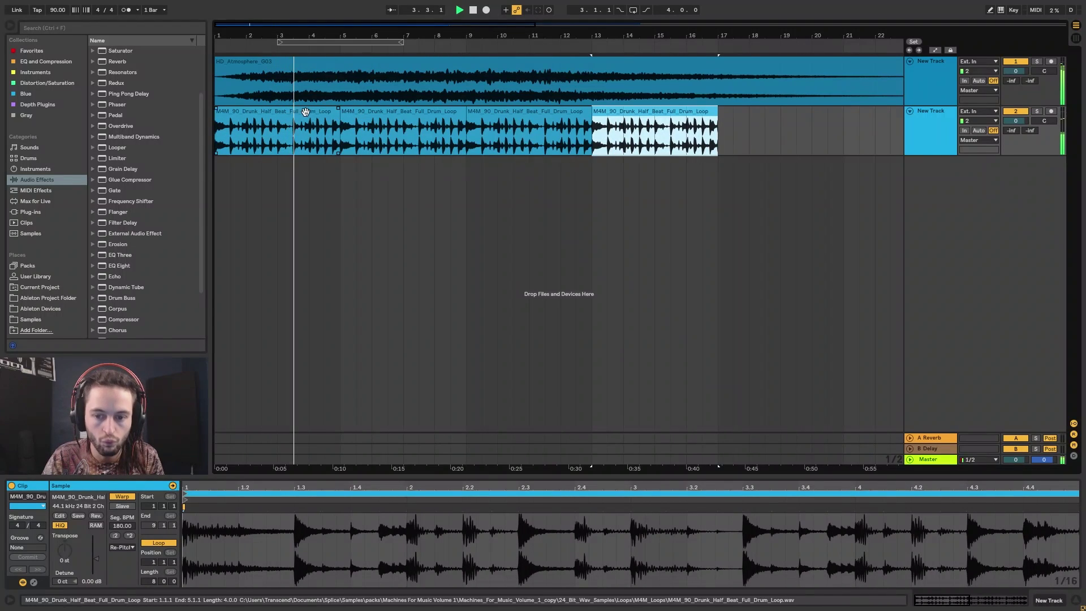
{"action": "left_click", "coordinate": [303, 112], "text": "shift"}
{"action": "key", "text": "ctrl+j"}
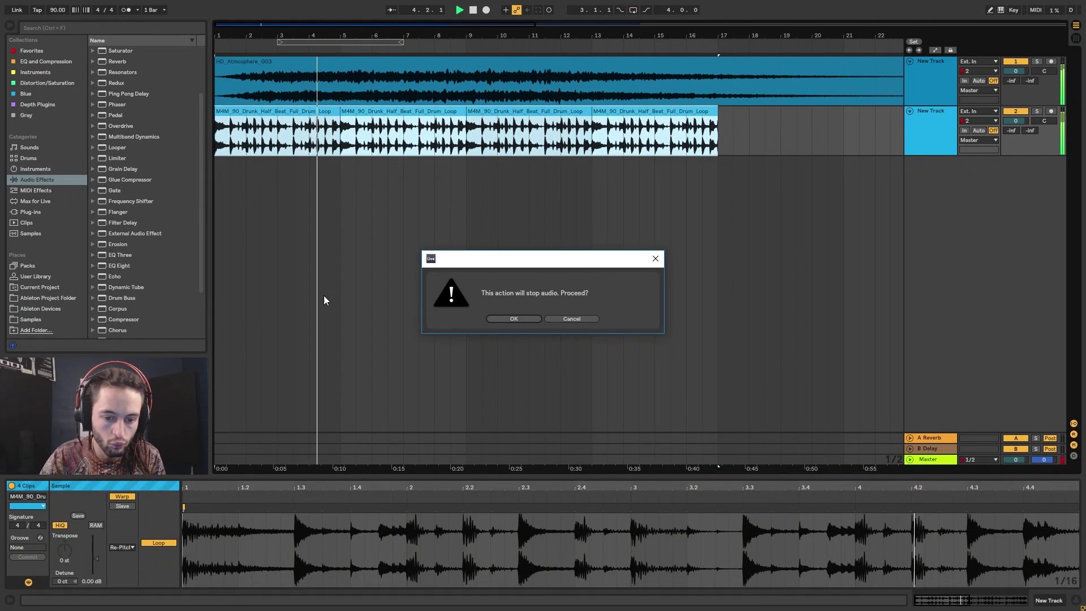
{"action": "left_click", "coordinate": [587, 320]}
Switch the second drum loop clip to Texture warp mode and audition it while adjusting the grain size
{"action": "left_click", "coordinate": [347, 112]}
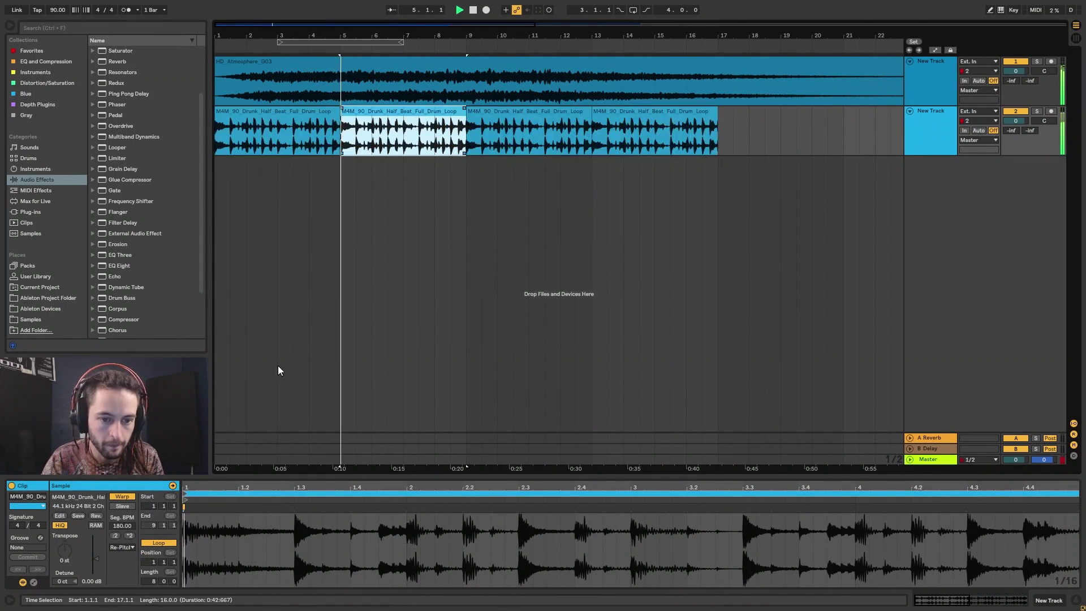
{"action": "left_click", "coordinate": [126, 544]}
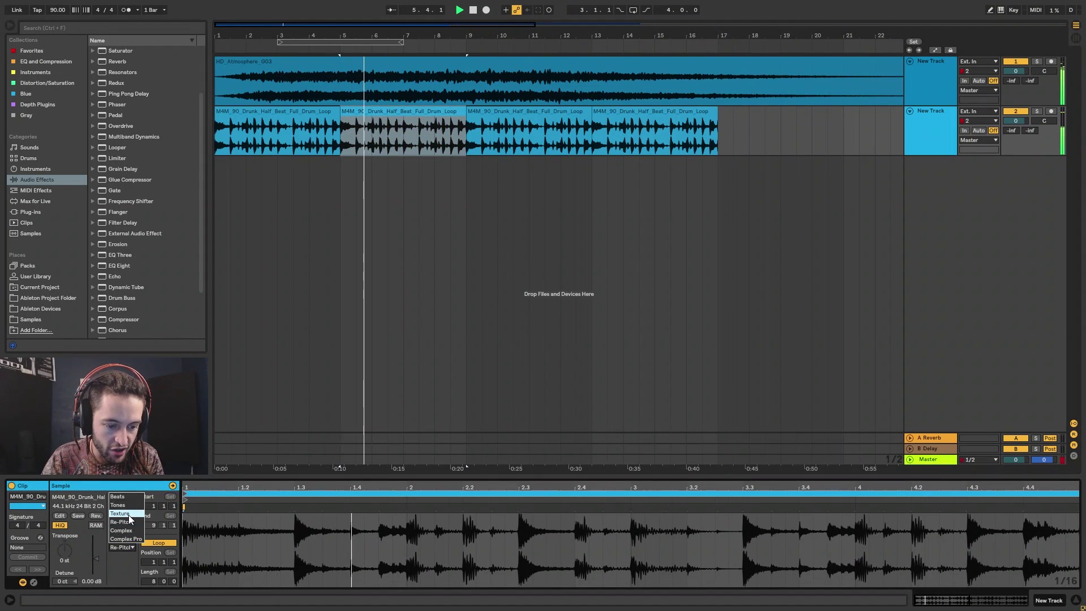
{"action": "left_click", "coordinate": [128, 514]}
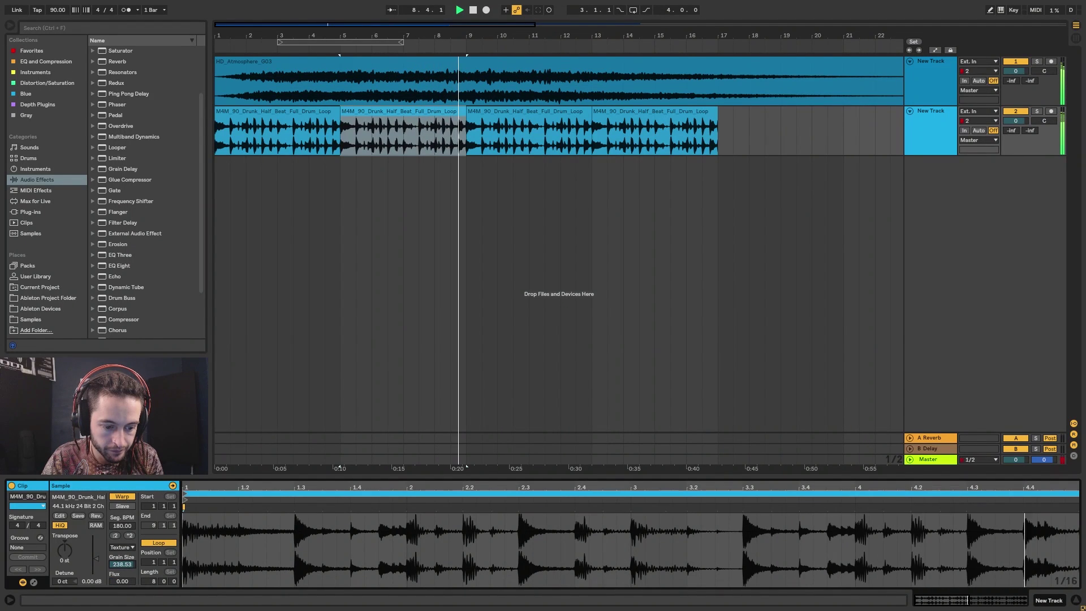
{"action": "key", "text": "space"}
{"action": "key", "text": "space"}
{"action": "left_click_drag", "start_coordinate": [121, 564], "coordinate": [122, 569]}
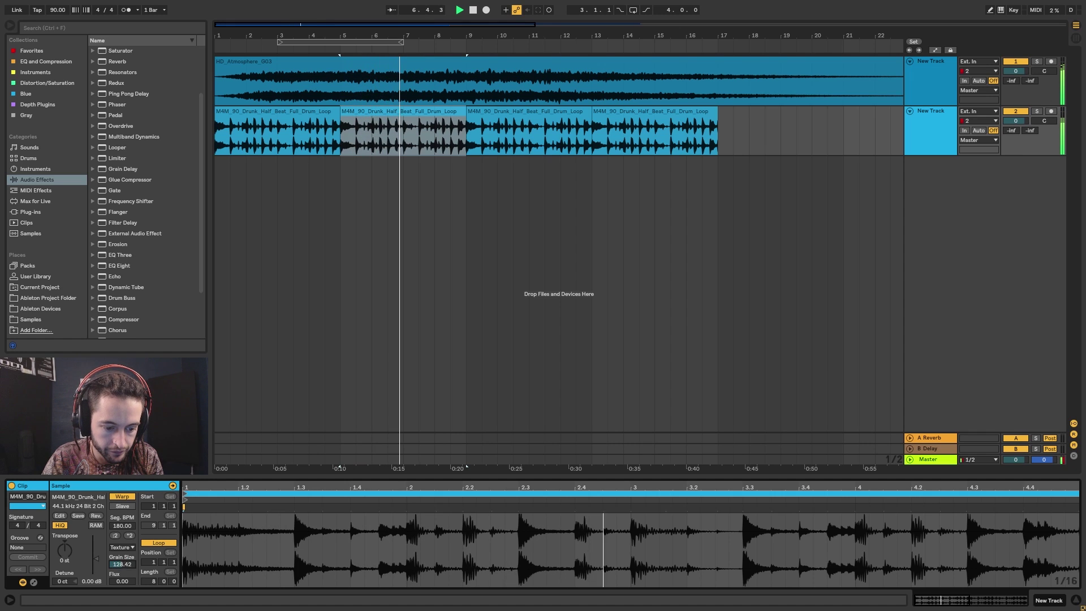
Change the second drum loop clip to Tones warp mode and audition it while raising and lowering the grain size
{"action": "left_click", "coordinate": [127, 548]}
{"action": "left_click", "coordinate": [128, 537]}
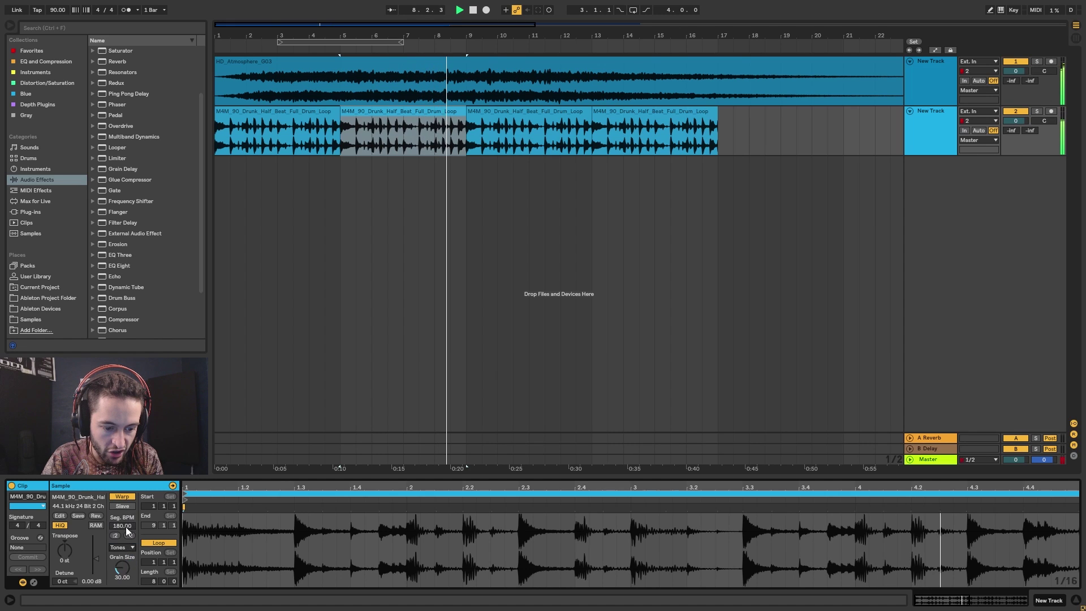
{"action": "left_click_drag", "start_coordinate": [122, 568], "coordinate": [122, 557]}
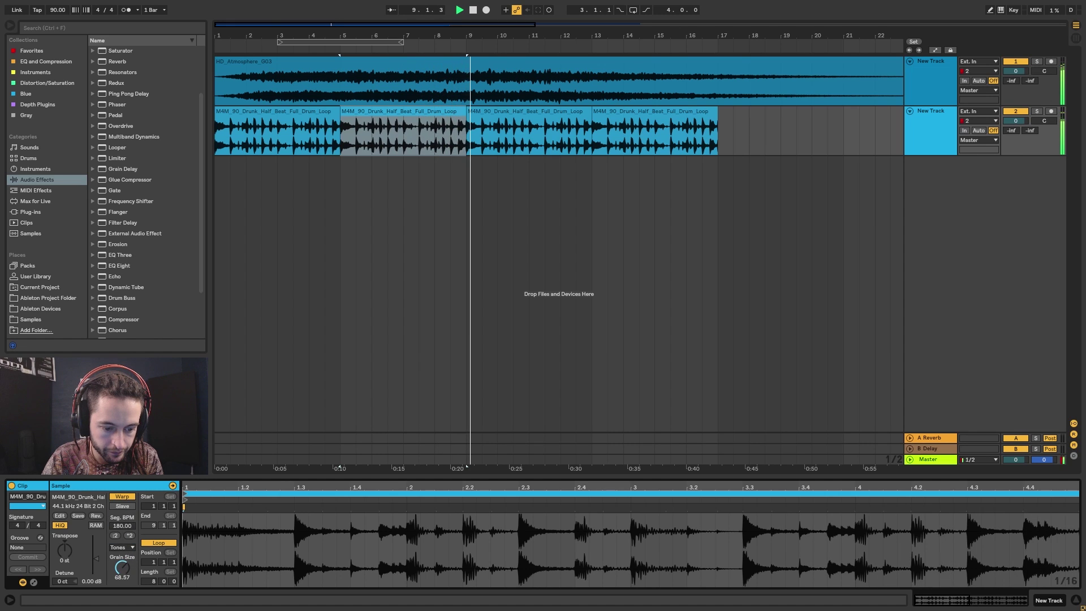
{"action": "key", "text": "space"}
{"action": "key", "text": "space"}
{"action": "mouse_move", "coordinate": [122, 567]}
{"action": "left_mouse_down"}
{"action": "mouse_move", "coordinate": [122, 533]}
{"action": "mouse_move", "coordinate": [123, 574]}
{"action": "left_mouse_up"}
Set the second drum loop clip to Beats warp mode and double its segment BPM to 360
{"action": "left_click", "coordinate": [122, 547]}
{"action": "left_click", "coordinate": [125, 539]}
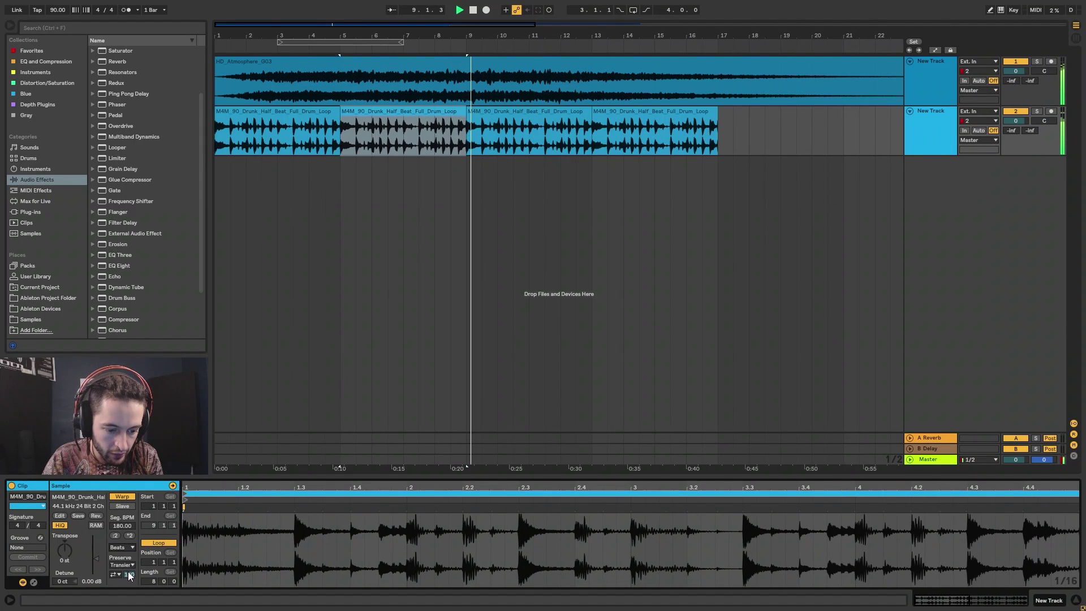
{"action": "left_click", "coordinate": [129, 535]}
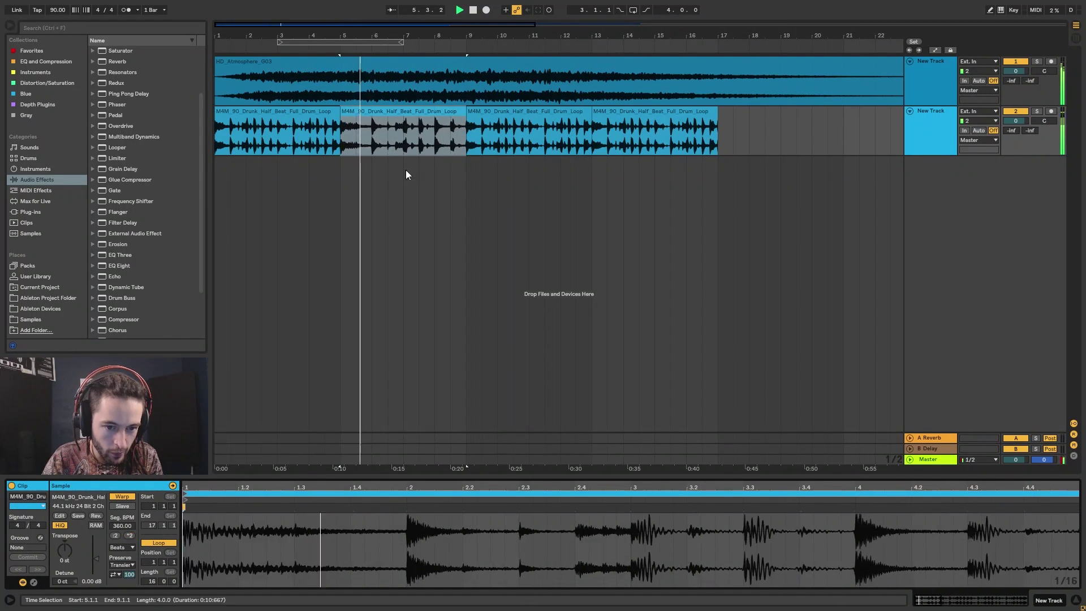
Lower the clip's transient envelope to 63, trying the loop-off transient mode before restoring back-and-forth looping
{"action": "left_click", "coordinate": [115, 574]}
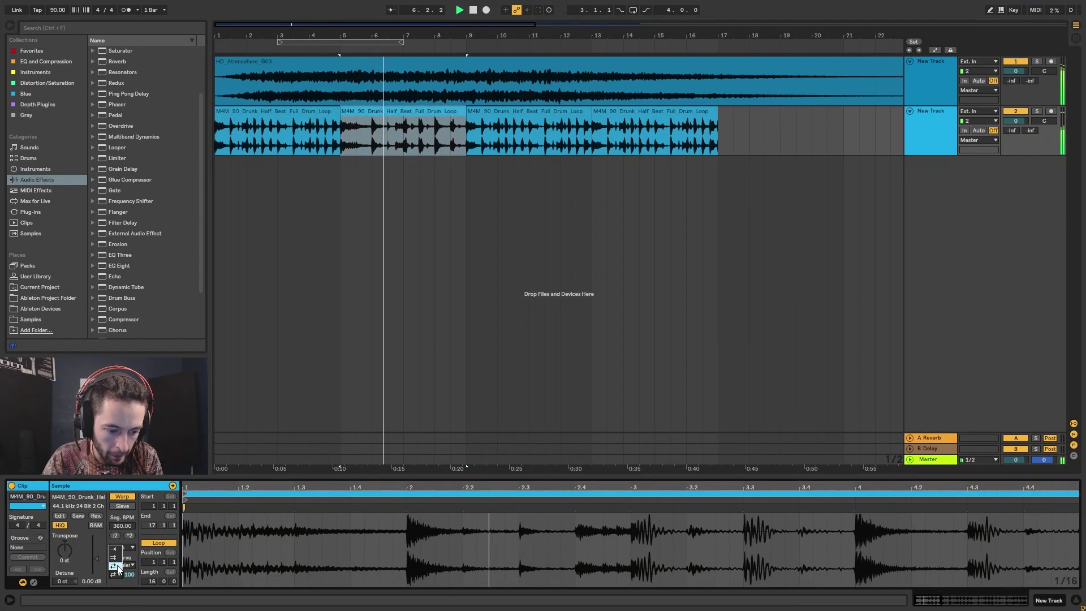
{"action": "left_click", "coordinate": [118, 567]}
{"action": "left_click", "coordinate": [132, 565]}
{"action": "left_click", "coordinate": [132, 566]}
{"action": "left_click_drag", "start_coordinate": [129, 574], "coordinate": [129, 583]}
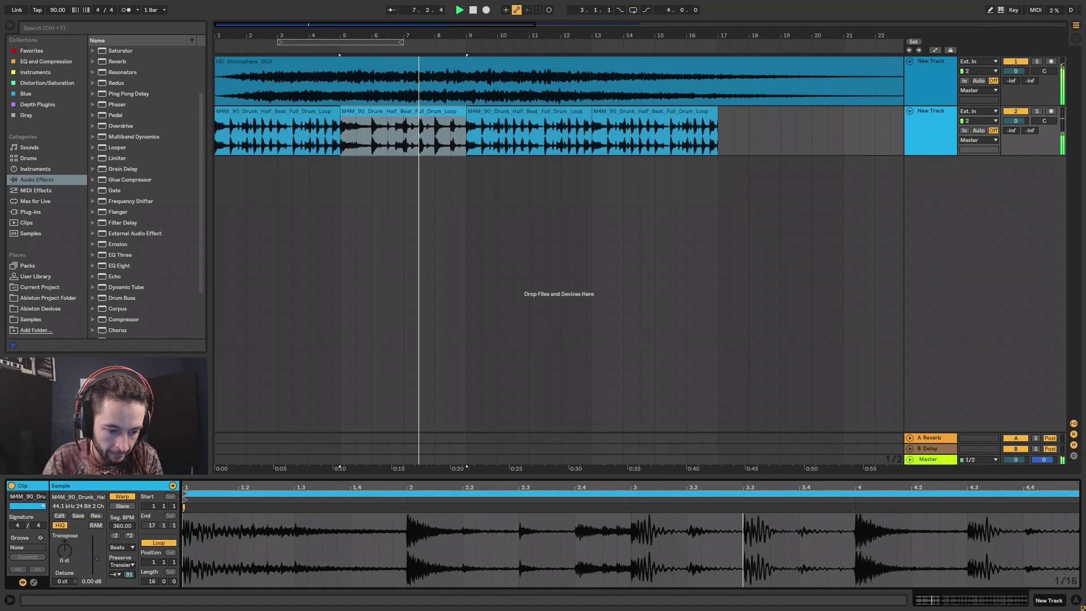
{"action": "left_click", "coordinate": [115, 574]}
{"action": "left_click", "coordinate": [115, 566]}
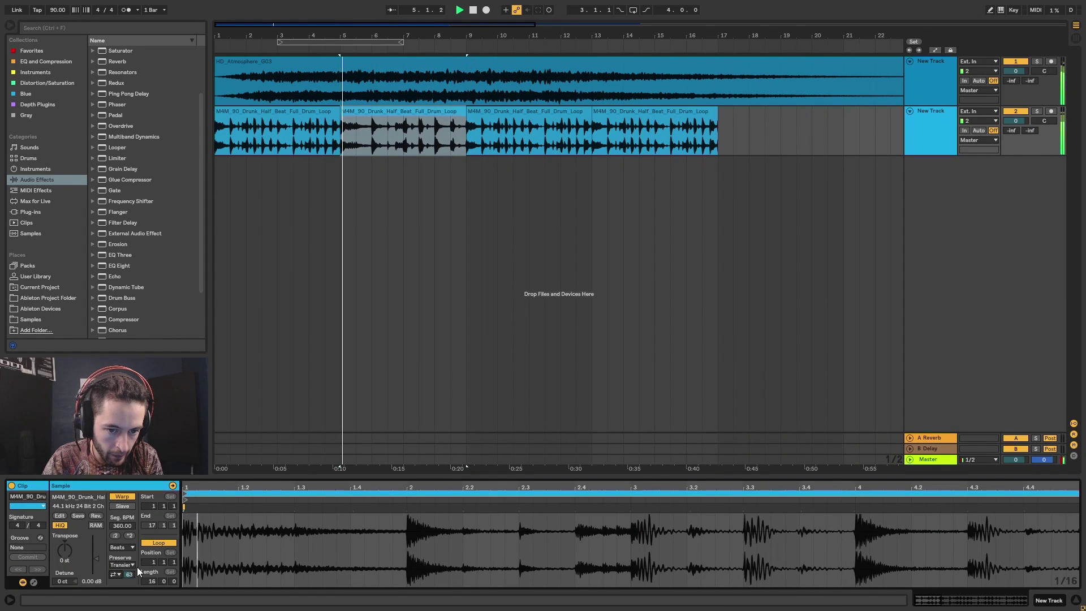
Duplicate the second drum loop clip over the two clips that follow it, and reselect the second clip
{"action": "left_click", "coordinate": [394, 115]}
{"action": "key", "text": "ctrl+d"}
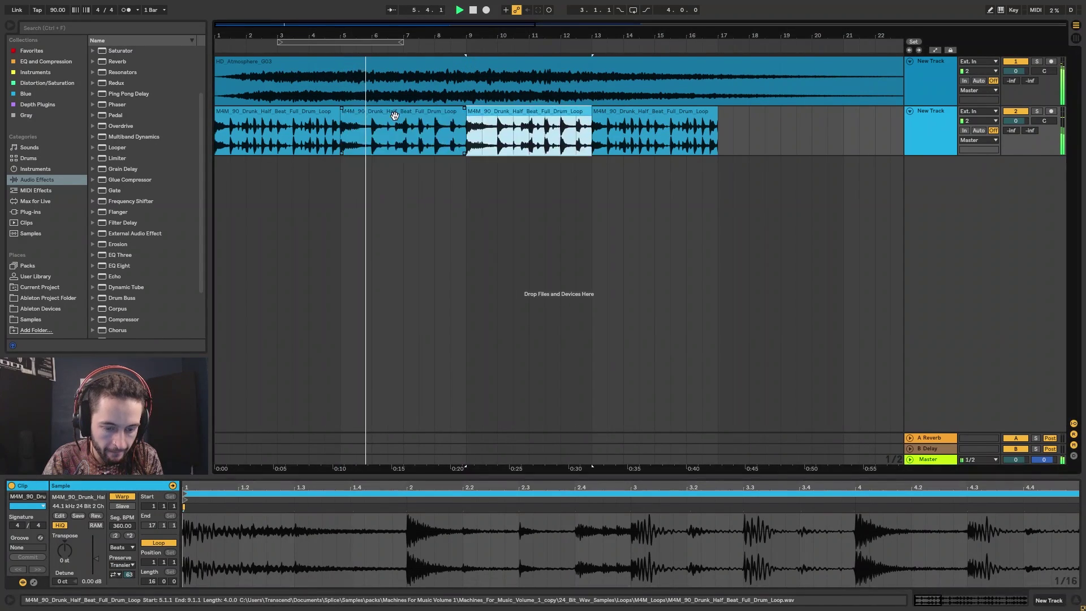
{"action": "key", "text": "ctrl+d"}
{"action": "left_click", "coordinate": [395, 115]}
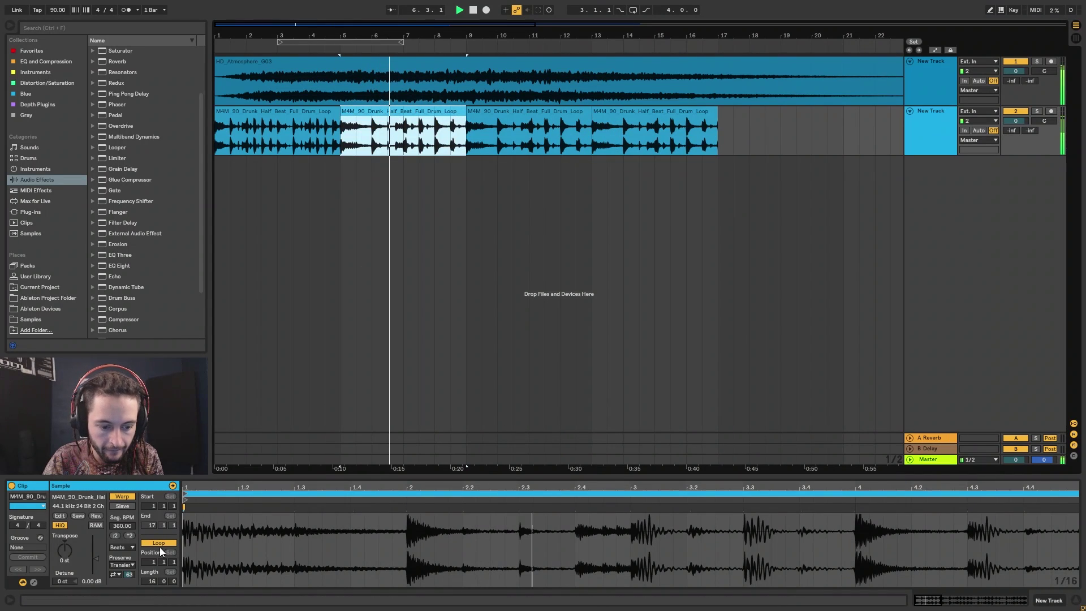
Set the second drum loop clip's Preserve option to 1/16 and audition it from the clip's start
{"action": "left_click", "coordinate": [127, 565]}
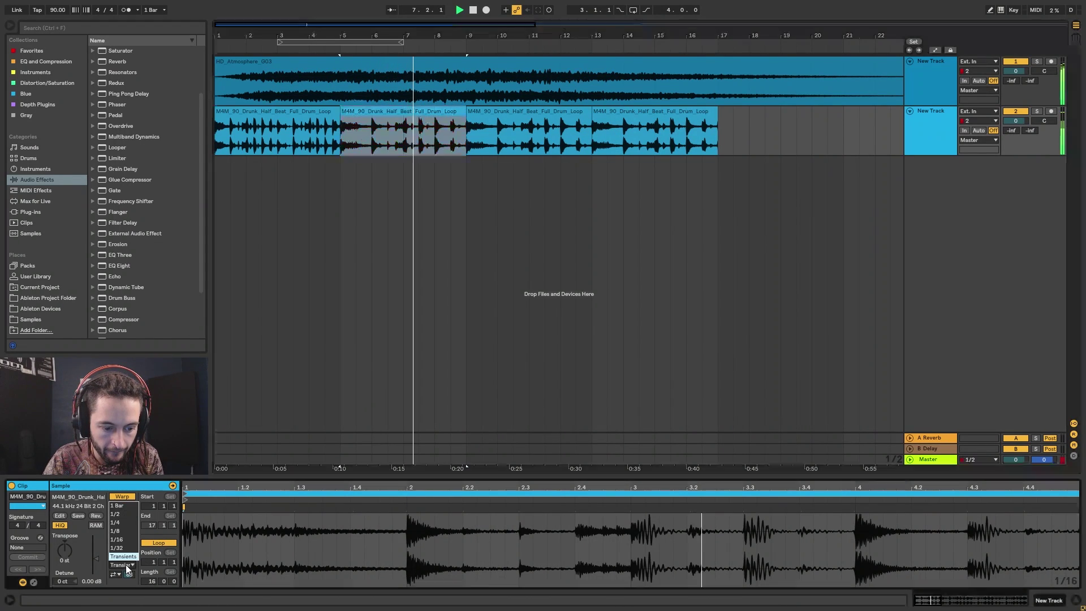
{"action": "left_click", "coordinate": [117, 539]}
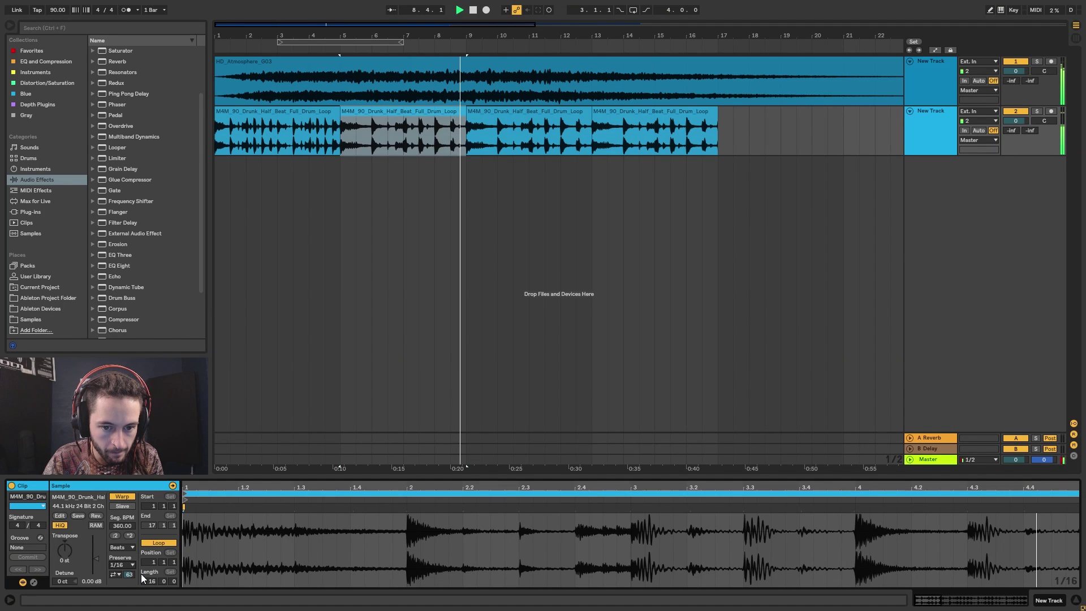
{"action": "left_click", "coordinate": [428, 111]}
{"action": "key", "text": "space"}
{"action": "key", "text": "space"}
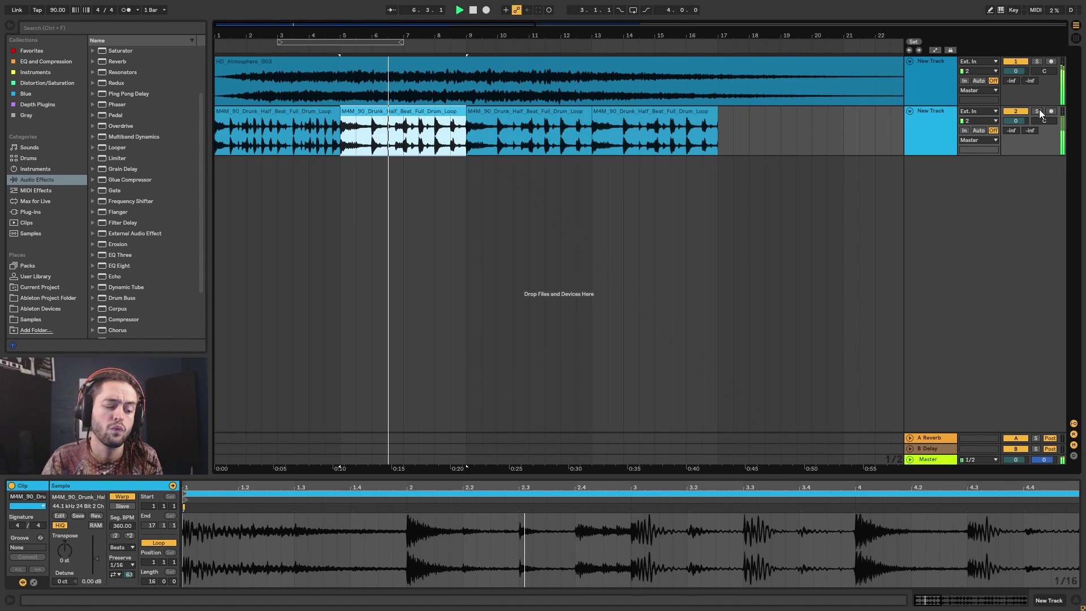
Replace the third, fourth and first drum loop clips with copies of the second clip
{"action": "key", "text": "ctrl+d"}
{"action": "key", "text": "ctrl+d"}
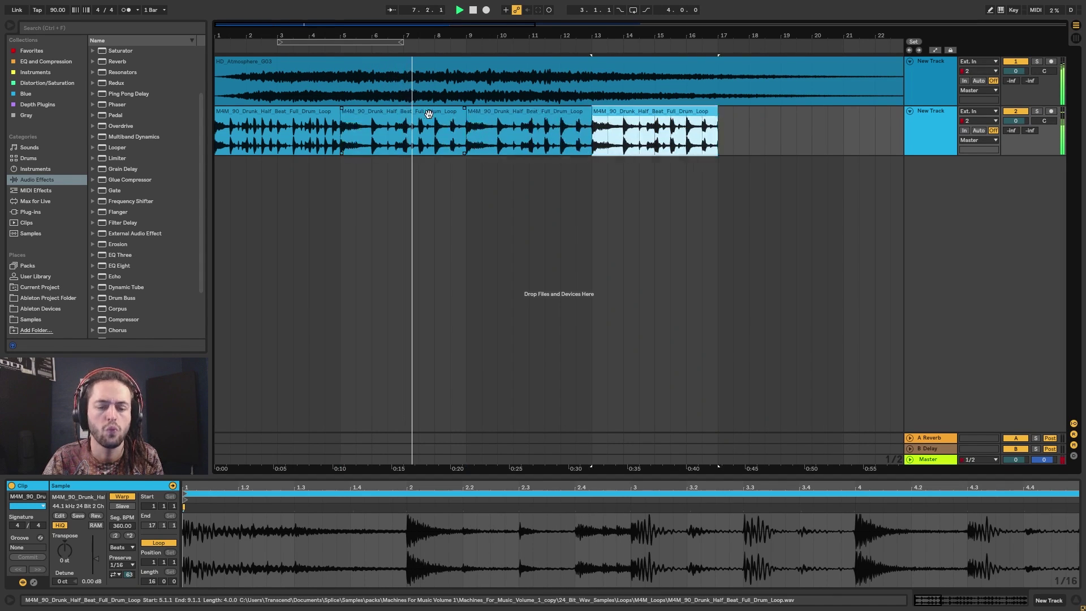
{"action": "left_click", "coordinate": [242, 136]}
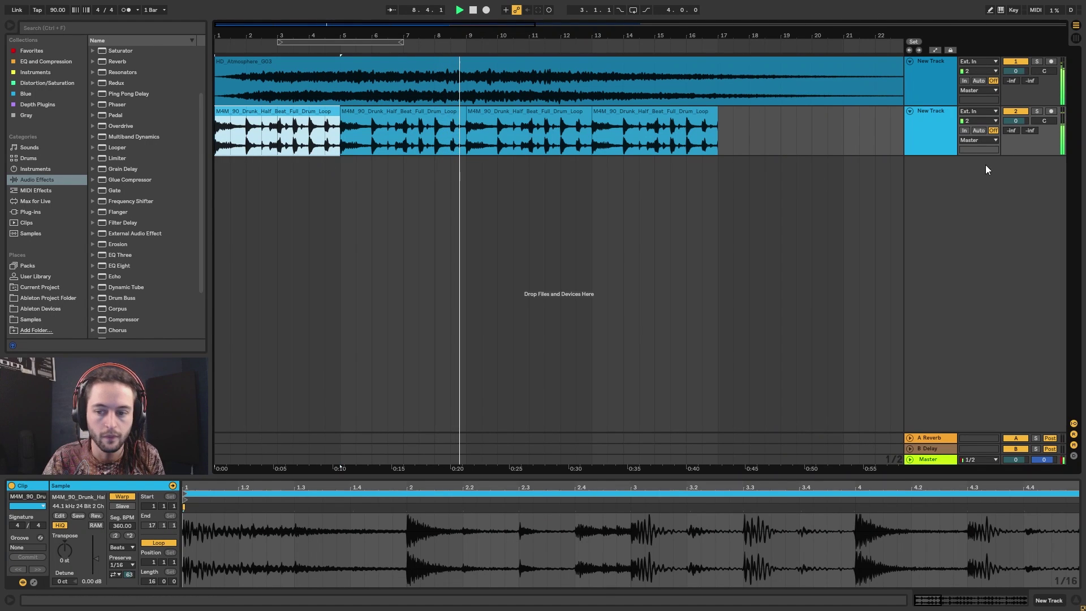
Audition the stretched drum loops with their track soloed and again alongside the atmosphere track
{"action": "left_click", "coordinate": [1038, 110]}
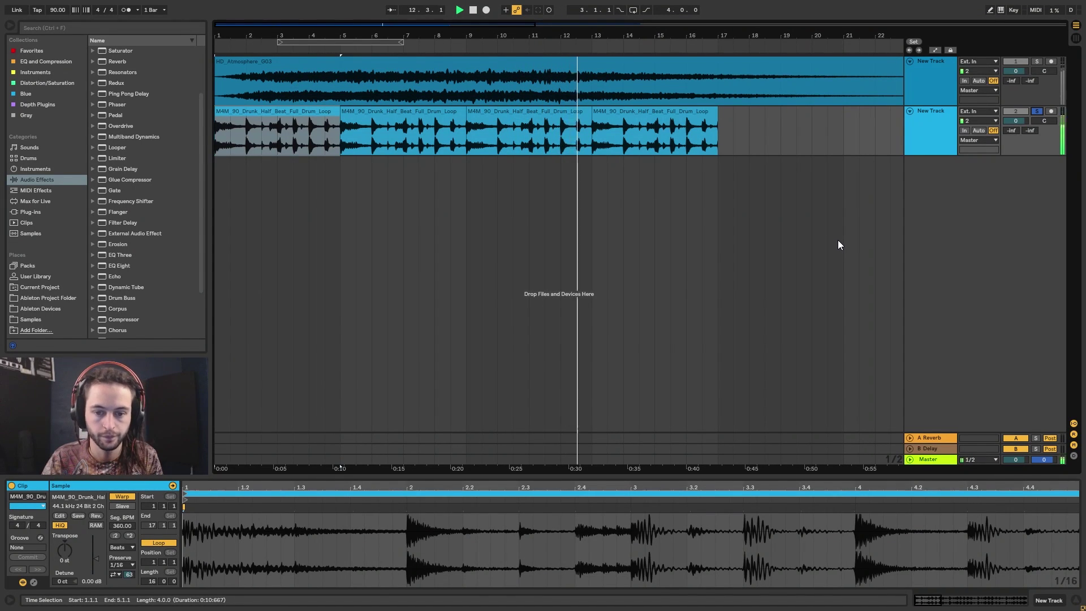
{"action": "left_click", "coordinate": [1037, 112]}
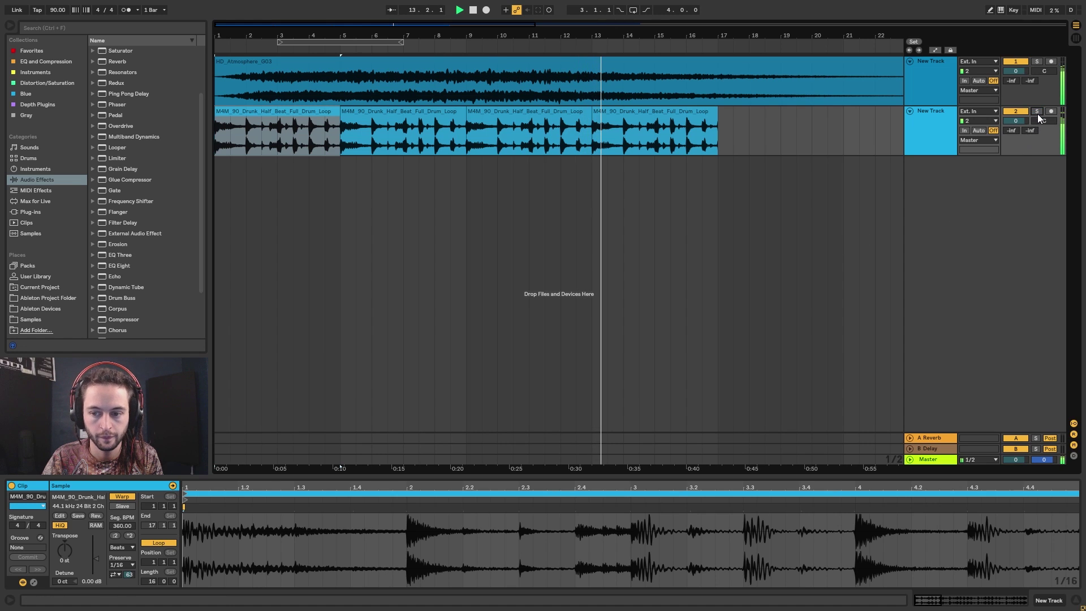
{"action": "left_click", "coordinate": [650, 113]}
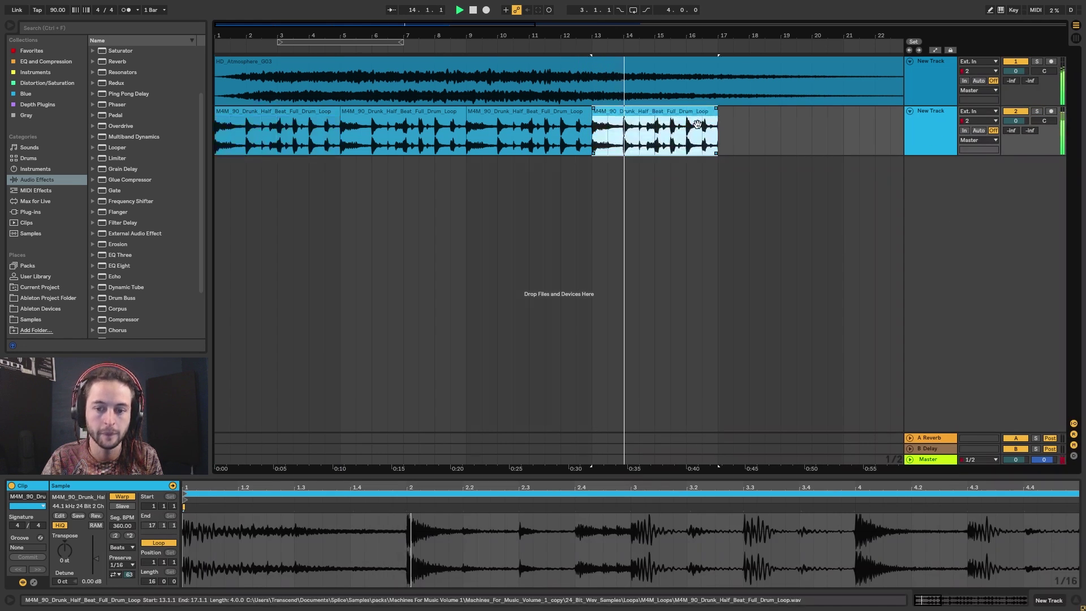
{"action": "left_click", "coordinate": [276, 127]}
Solo the drum loop track and add Ping Pong Delay, Auto Filter and Reverb effects to it
{"action": "left_click", "coordinate": [279, 112]}
{"action": "key", "text": "space"}
{"action": "key", "text": "space"}
{"action": "left_click", "coordinate": [1036, 111]}
{"action": "scroll", "coordinate": [111, 115], "scroll_direction": "up", "scroll_amount": 3}
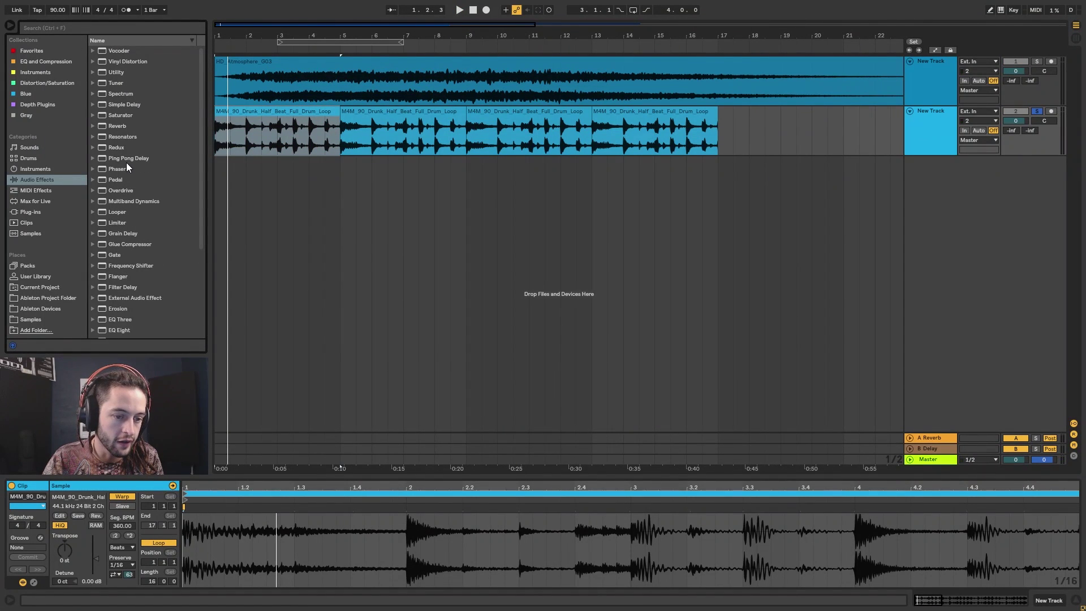
{"action": "left_click_drag", "start_coordinate": [127, 160], "coordinate": [274, 138]}
{"action": "scroll", "coordinate": [131, 118], "scroll_direction": "down", "scroll_amount": 4}
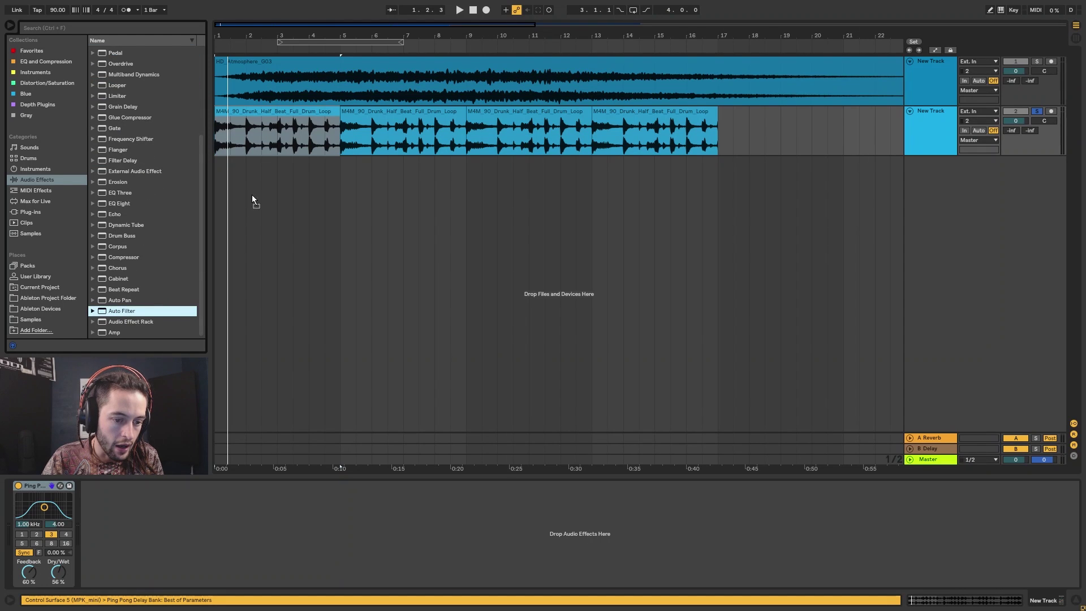
{"action": "scroll", "coordinate": [164, 259], "scroll_direction": "up", "scroll_amount": 5}
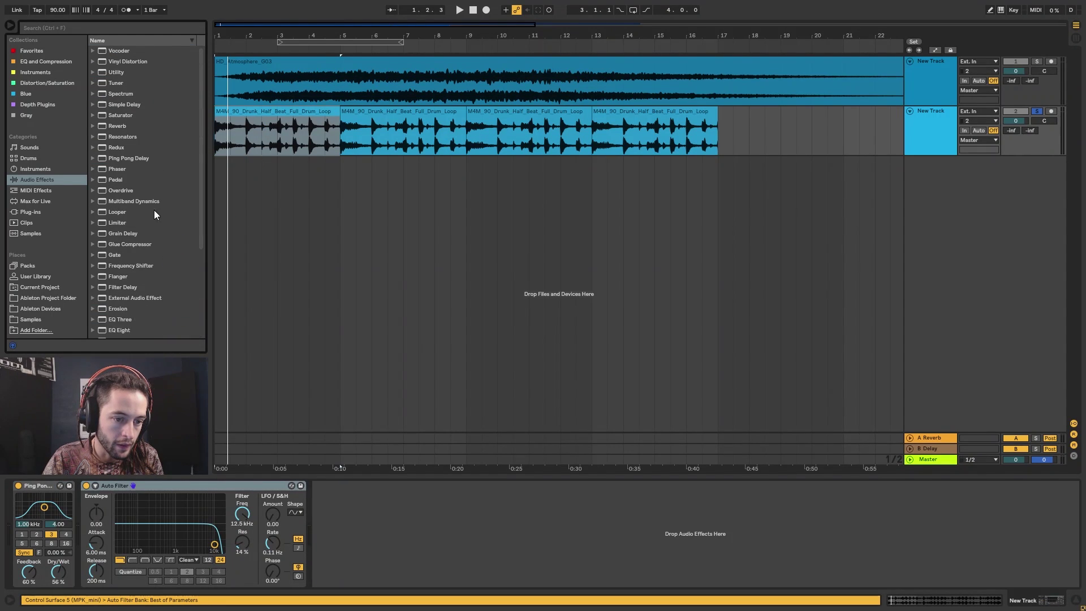
{"action": "left_click_drag", "start_coordinate": [298, 149], "coordinate": [298, 149]}
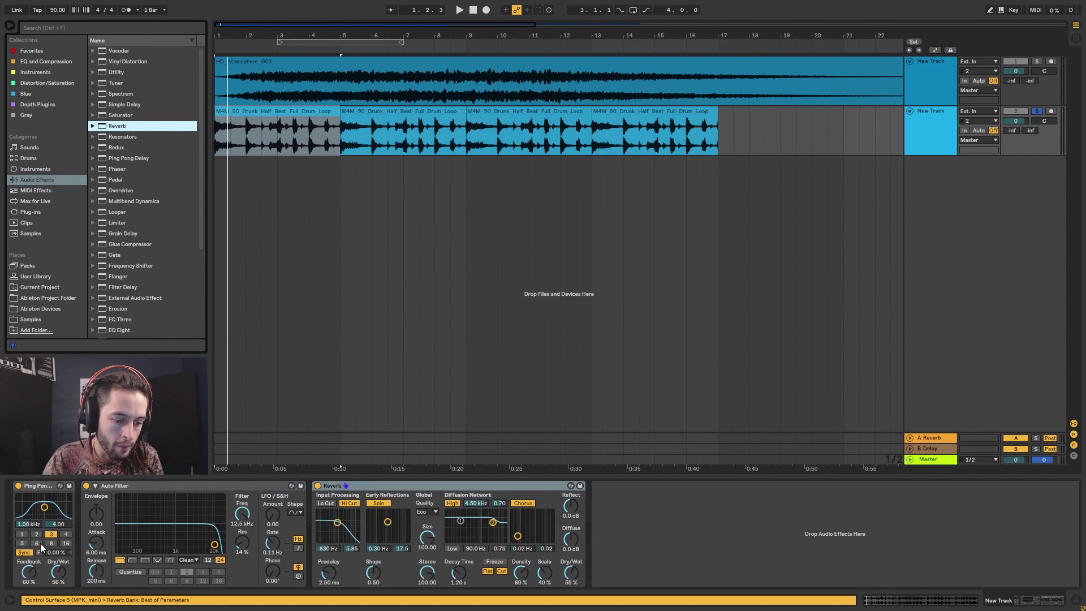
Move Auto Filter ahead of Ping Pong Delay and set it to band-pass at 682 Hz with 44% resonance and no internal LFO amount
{"action": "left_click_drag", "start_coordinate": [130, 485], "coordinate": [23, 488]}
{"action": "left_click", "coordinate": [78, 560]}
{"action": "mouse_move", "coordinate": [174, 514]}
{"action": "left_mouse_down"}
{"action": "mouse_move", "coordinate": [174, 558]}
{"action": "mouse_move", "coordinate": [174, 527]}
{"action": "left_mouse_up"}
{"action": "key", "text": "space"}
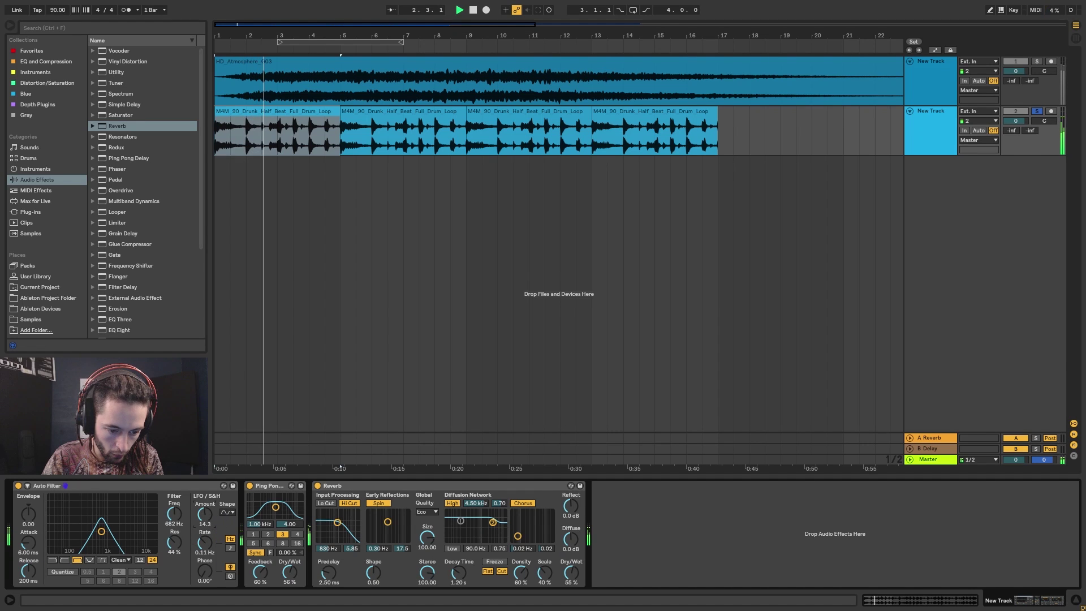
{"action": "left_click_drag", "start_coordinate": [204, 514], "coordinate": [205, 453]}
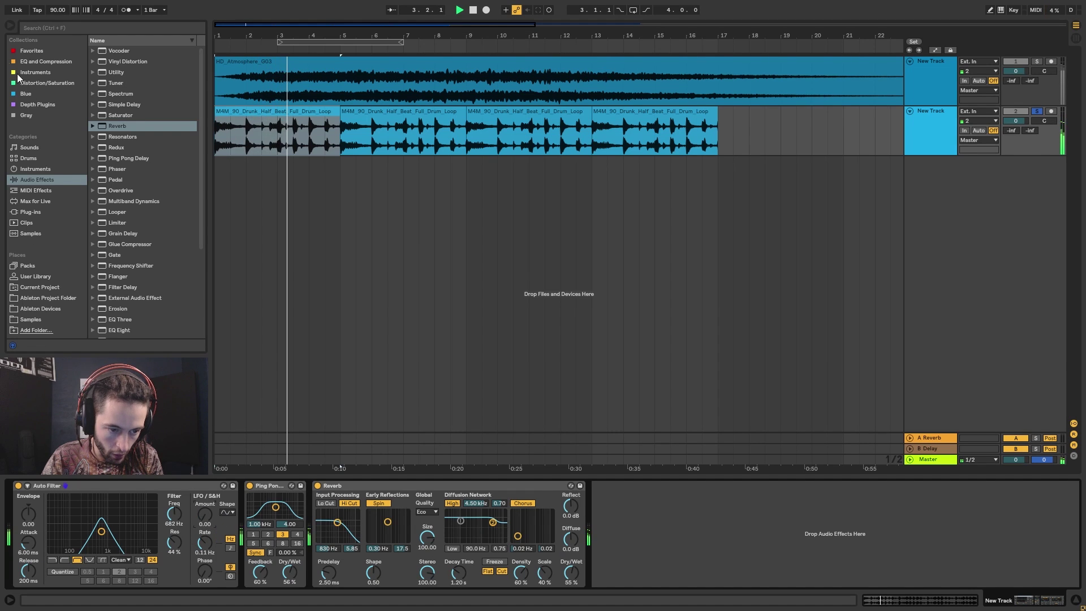
Insert the Max for Live LFO audio effect directly after Auto Filter on the drum track
{"action": "left_click", "coordinate": [35, 190]}
{"action": "left_click", "coordinate": [35, 201]}
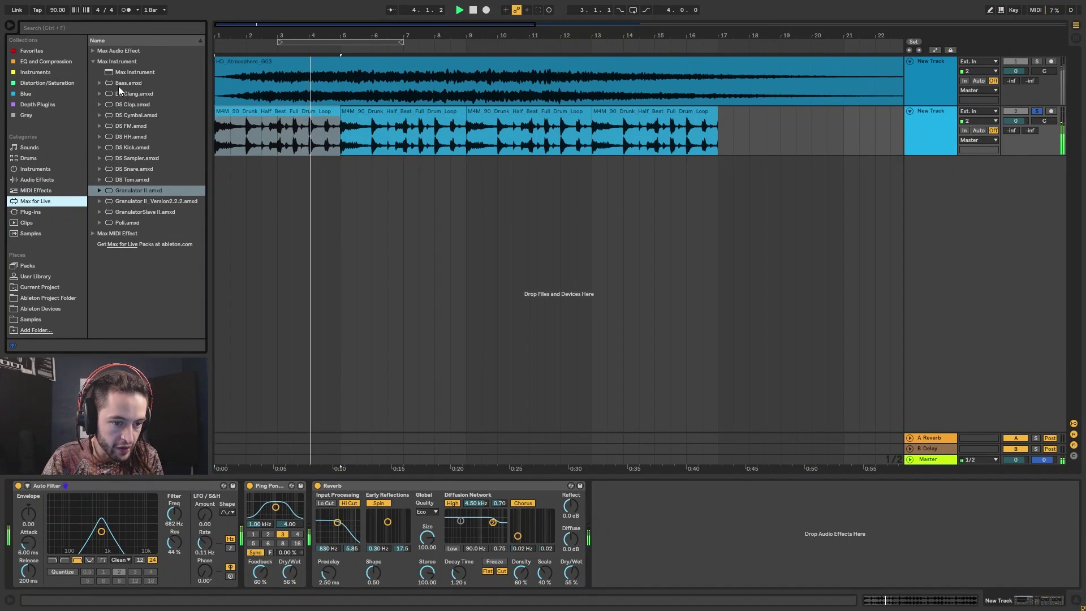
{"action": "left_click", "coordinate": [91, 61]}
{"action": "left_click", "coordinate": [90, 52]}
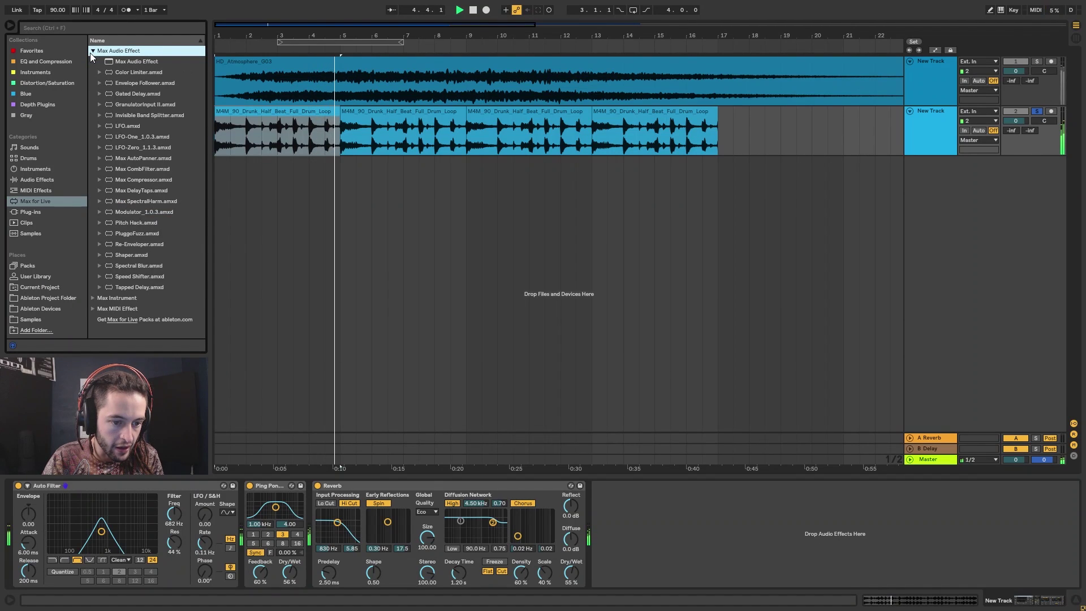
{"action": "left_click_drag", "start_coordinate": [130, 126], "coordinate": [243, 505]}
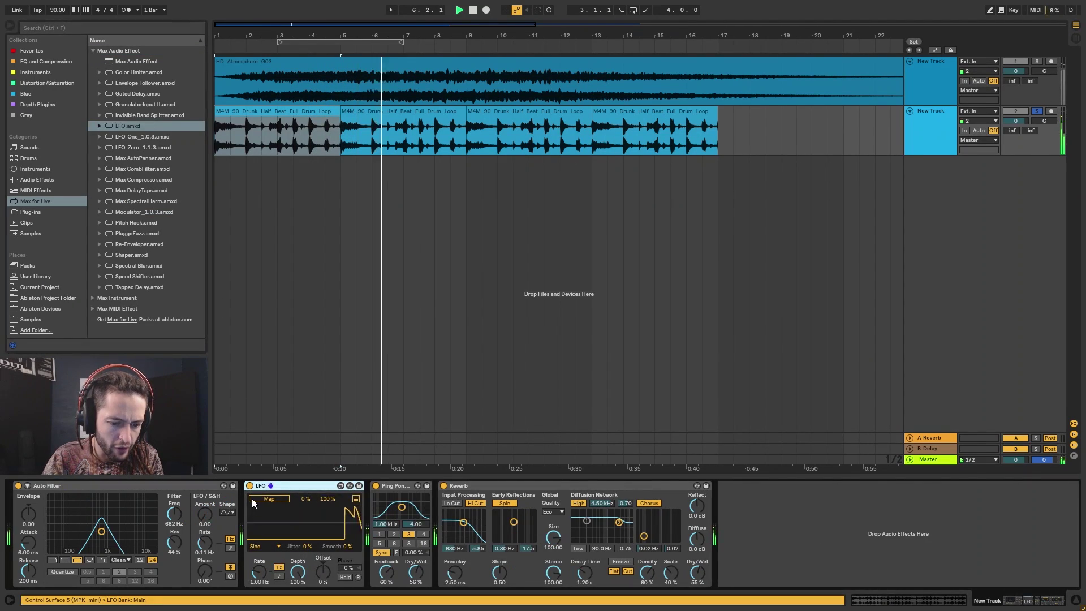
Map the LFO to Auto Filter's frequency with a 40–85% range and a tempo-synced rate of 2
{"action": "left_click_drag", "start_coordinate": [310, 500], "coordinate": [310, 492]}
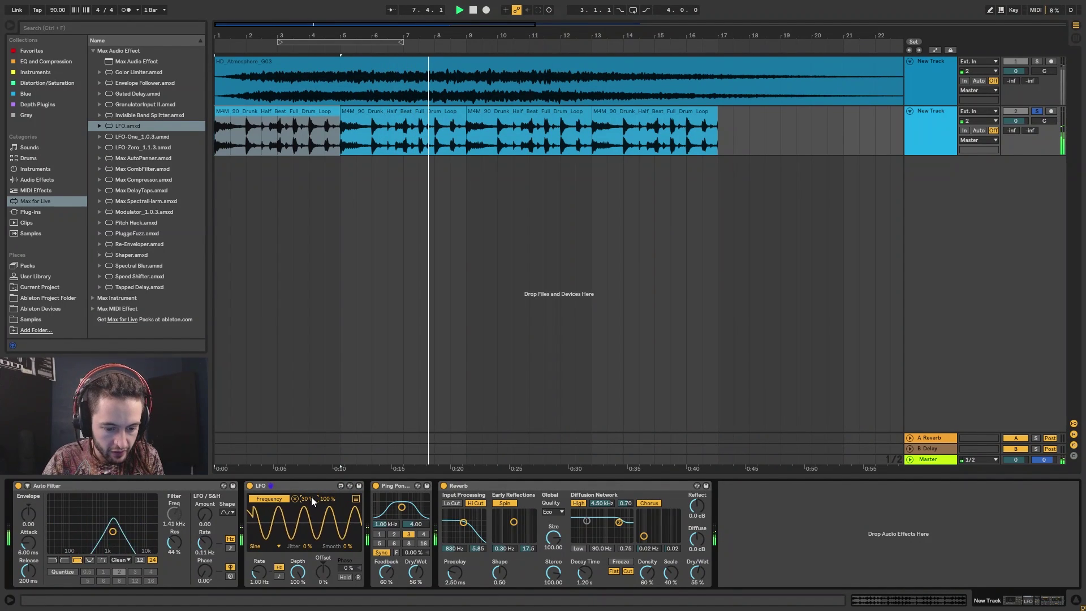
{"action": "left_click_drag", "start_coordinate": [308, 498], "coordinate": [328, 506]}
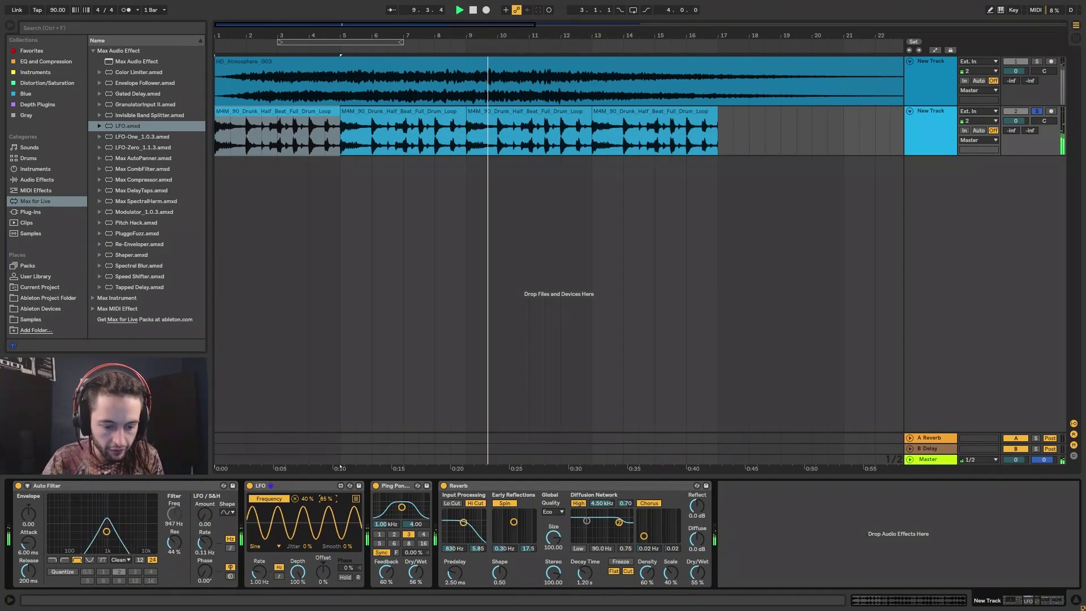
{"action": "left_click", "coordinate": [279, 576]}
{"action": "left_click_drag", "start_coordinate": [260, 570], "coordinate": [259, 578]}
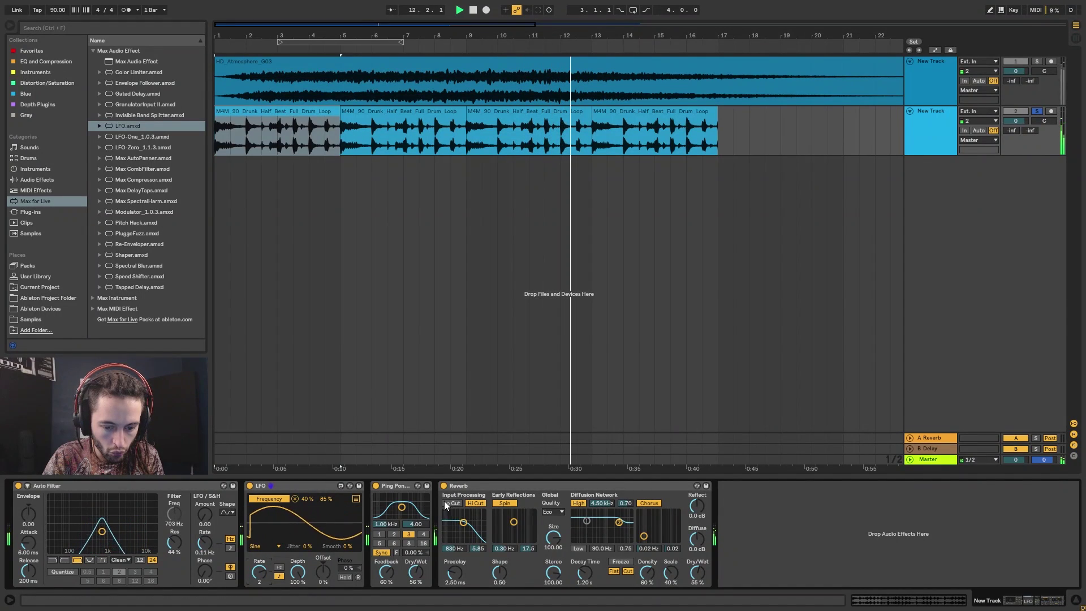
Set the drum Reverb to 21% dry/wet with a 2.64 s decay time, and Ping Pong Delay to 31% dry/wet
{"action": "left_click_drag", "start_coordinate": [694, 576], "coordinate": [694, 610]}
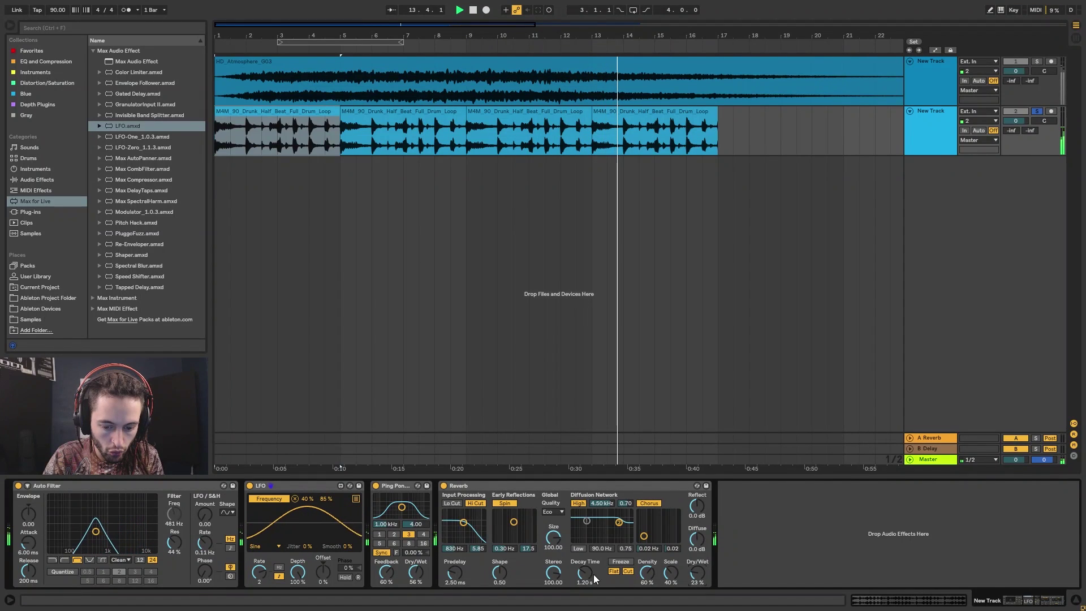
{"action": "left_click_drag", "start_coordinate": [590, 576], "coordinate": [589, 560]}
{"action": "left_click_drag", "start_coordinate": [696, 574], "coordinate": [697, 576]}
{"action": "mouse_move", "coordinate": [415, 572]}
{"action": "left_mouse_down"}
{"action": "mouse_move", "coordinate": [415, 599]}
{"action": "mouse_move", "coordinate": [415, 588]}
{"action": "left_mouse_up"}
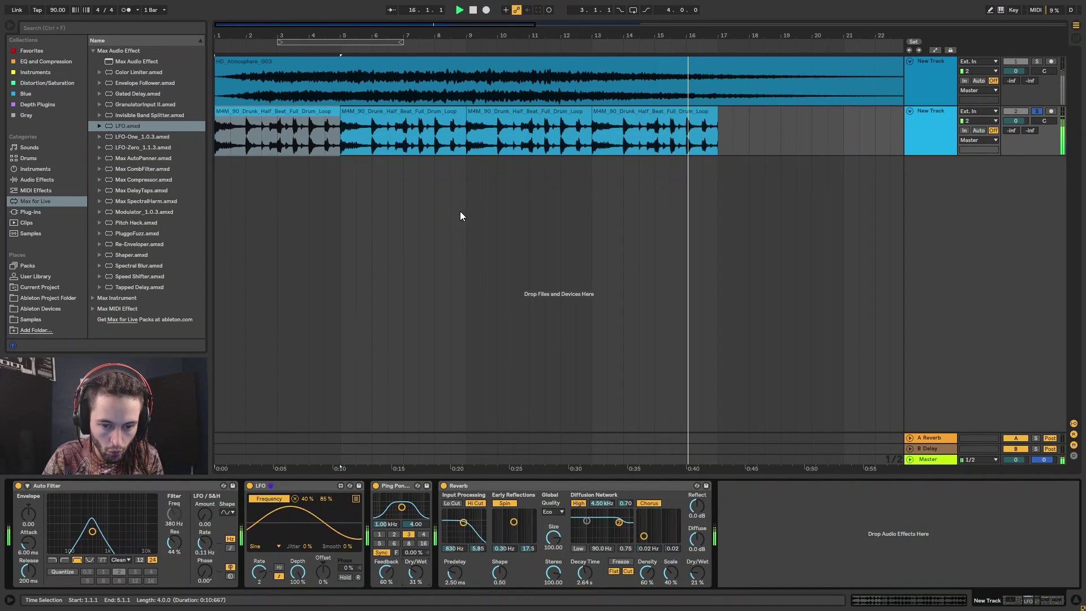
Loop playback across all four drum loop clips and unsolo their track to hear it with the atmosphere
{"action": "left_click", "coordinate": [685, 122]}
{"action": "left_click", "coordinate": [324, 120], "text": "shift"}
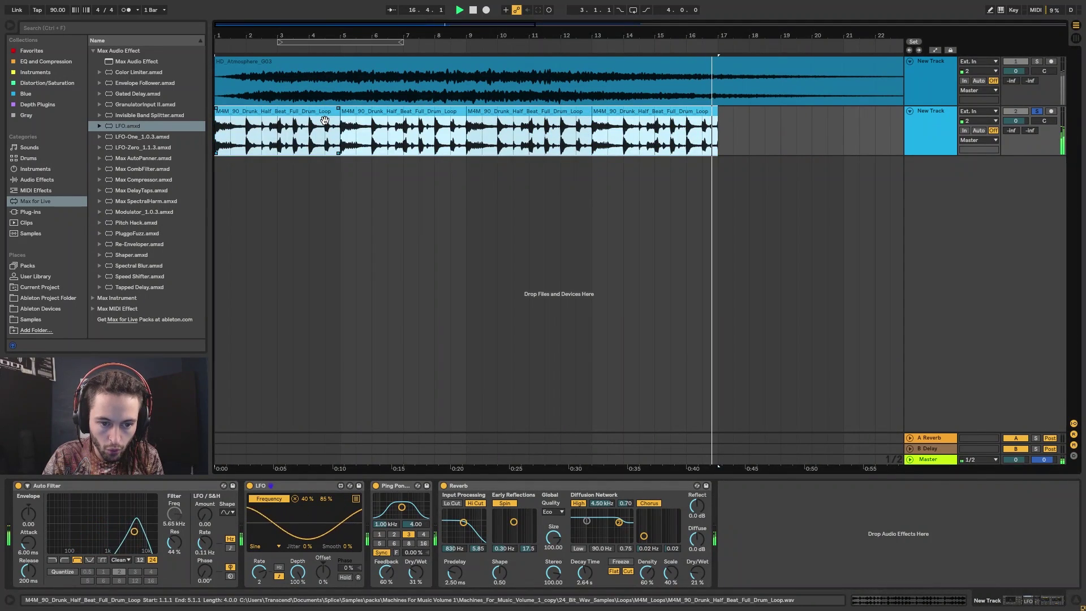
{"action": "key", "text": "ctrl+l"}
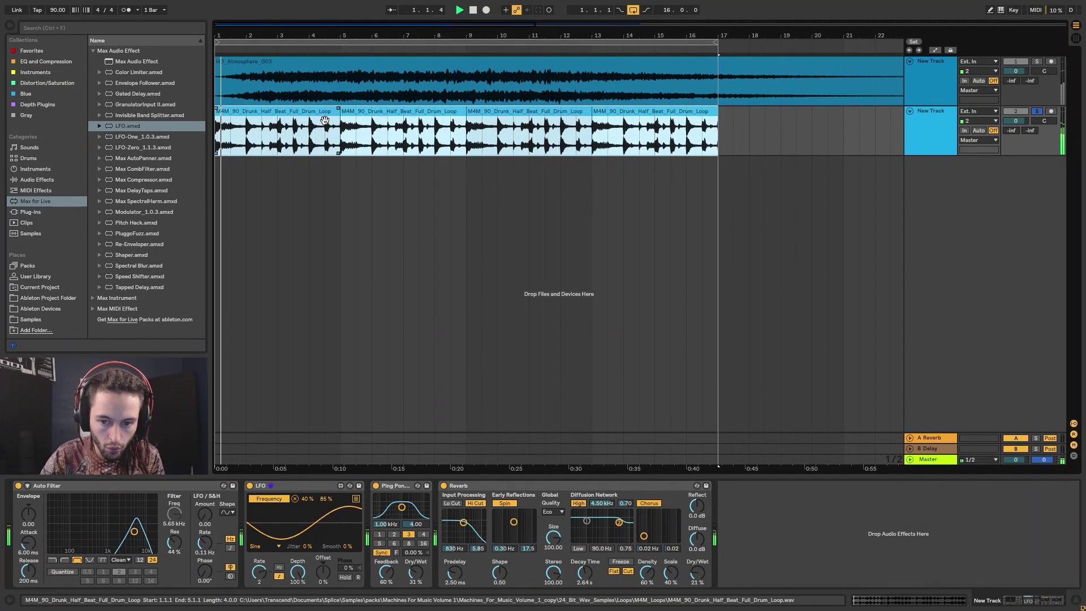
{"action": "left_click", "coordinate": [1038, 111]}
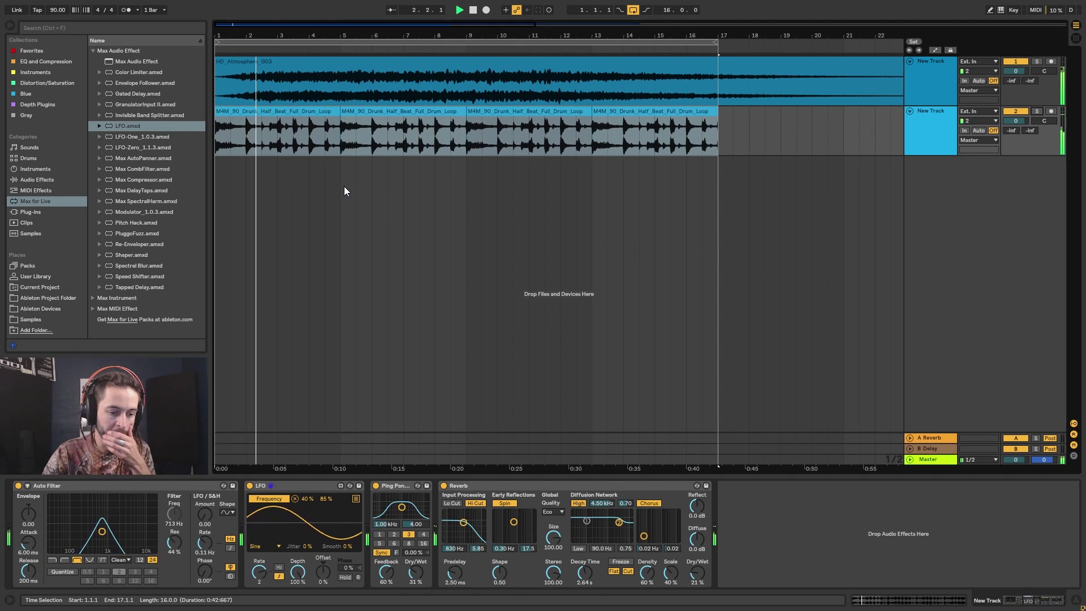
Add a Flanger at the start of the drum track's effect chain with 2.13 ms delay time and 0.75 feedback
{"action": "left_click", "coordinate": [326, 123]}
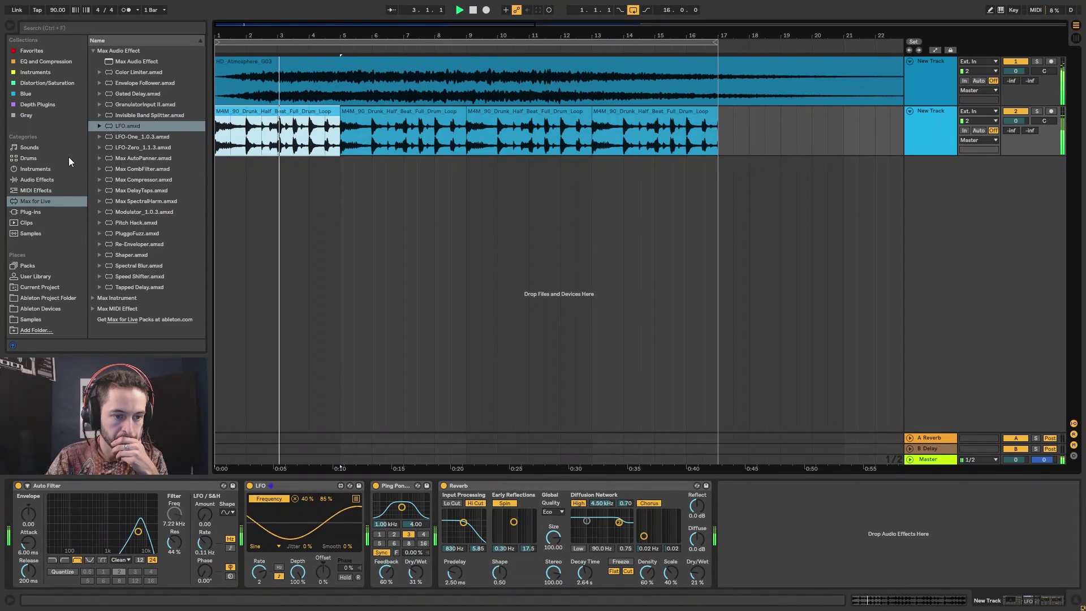
{"action": "left_click", "coordinate": [41, 180]}
{"action": "scroll", "coordinate": [134, 155], "scroll_direction": "down", "scroll_amount": 2}
{"action": "left_click", "coordinate": [119, 191]}
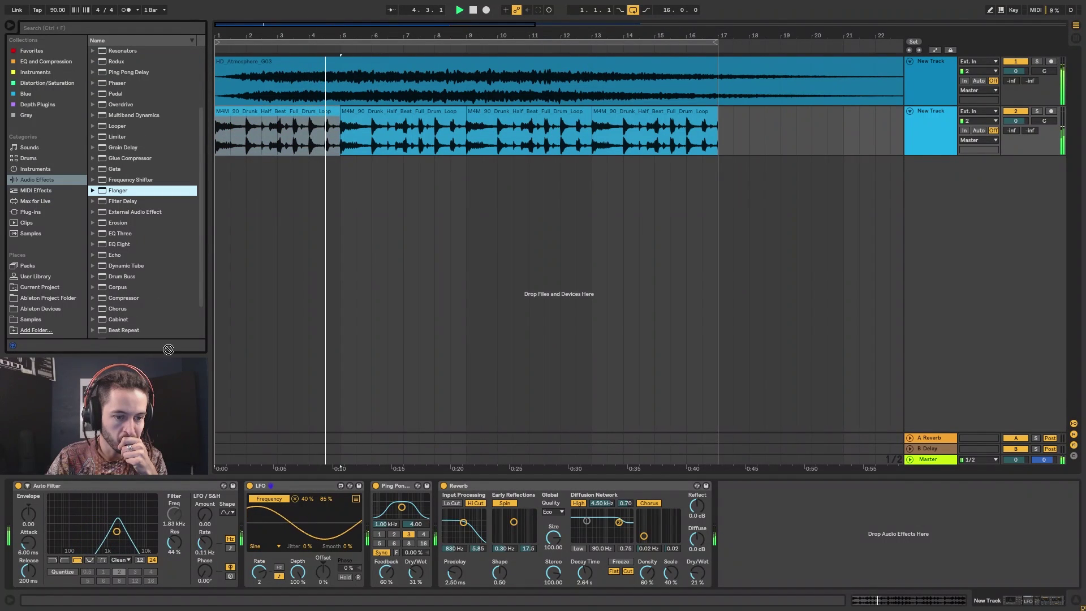
{"action": "left_click_drag", "start_coordinate": [20, 529], "coordinate": [38, 525]}
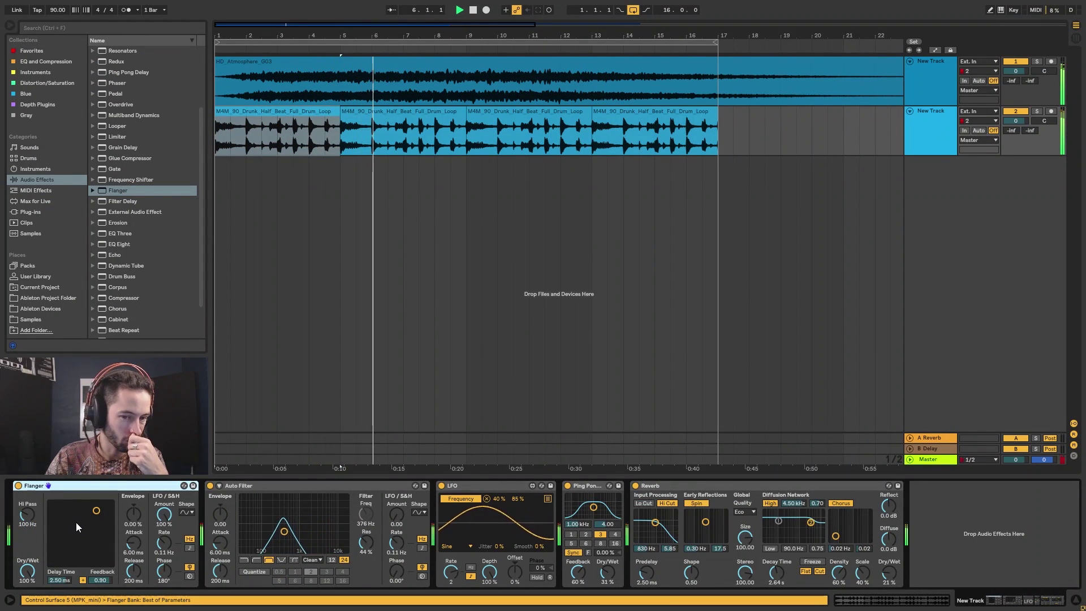
{"action": "left_click_drag", "start_coordinate": [98, 518], "coordinate": [95, 526]}
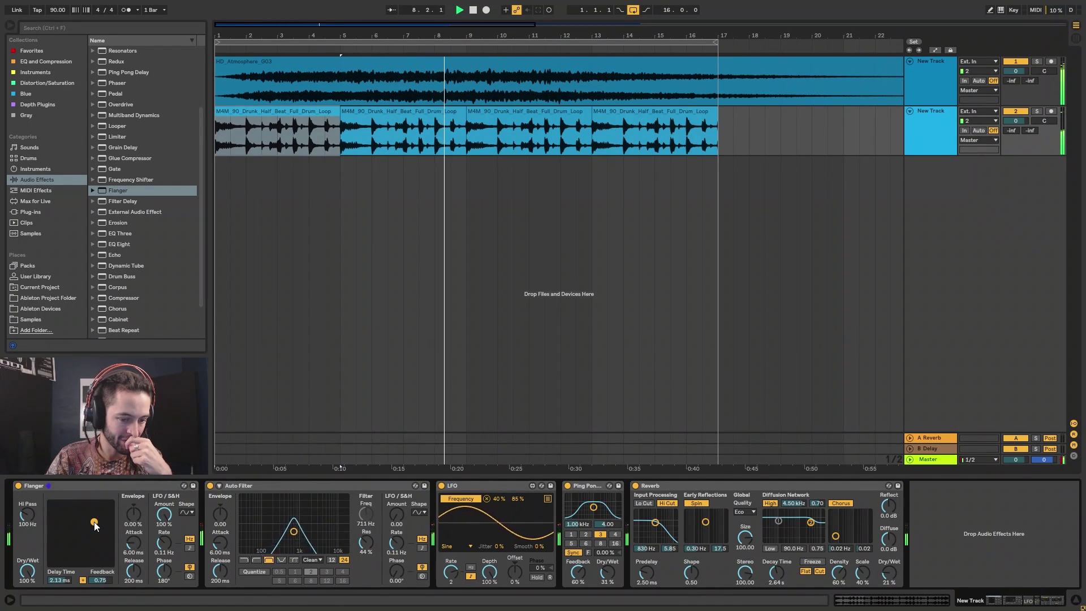
{"action": "left_click", "coordinate": [509, 133]}
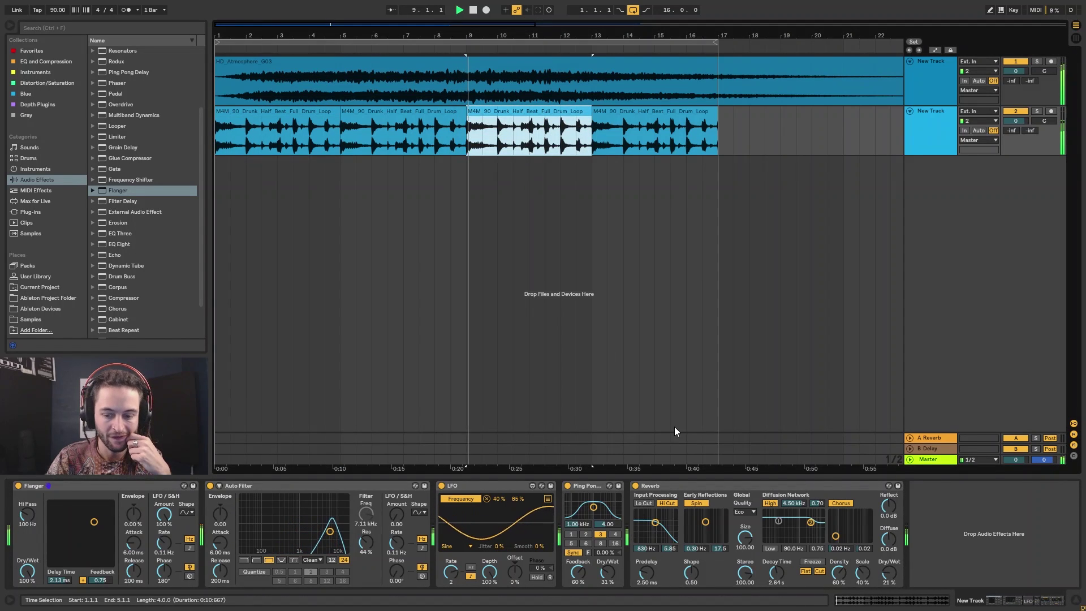
{"action": "left_click", "coordinate": [867, 598]}
{"action": "left_click", "coordinate": [965, 606]}
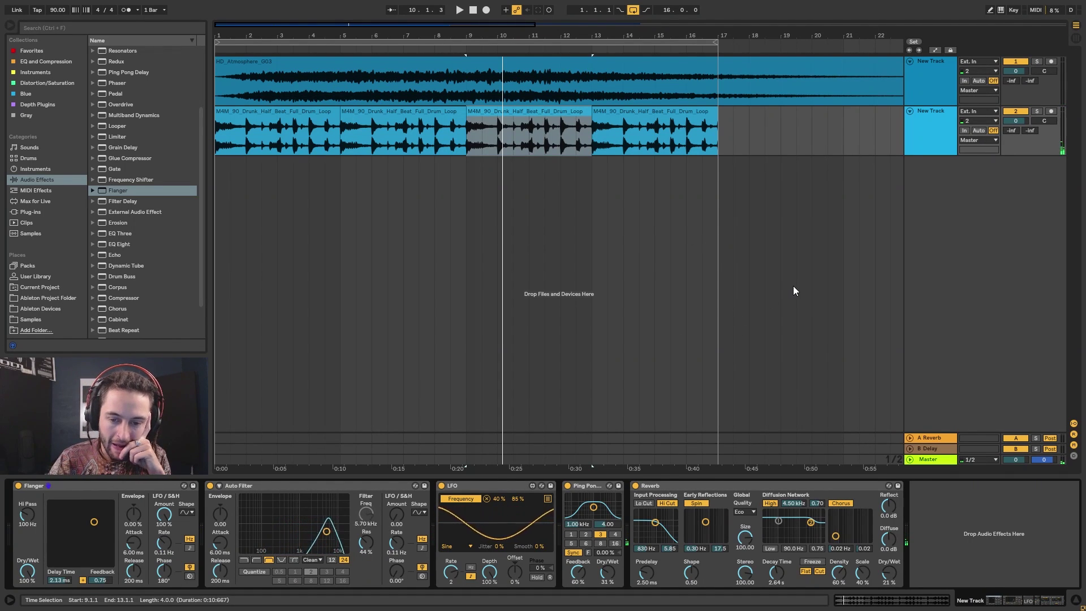
Solo the drum track, audition it from the first clip, and switch Auto Filter to high-pass
{"action": "left_click", "coordinate": [1036, 111]}
{"action": "left_click", "coordinate": [281, 124]}
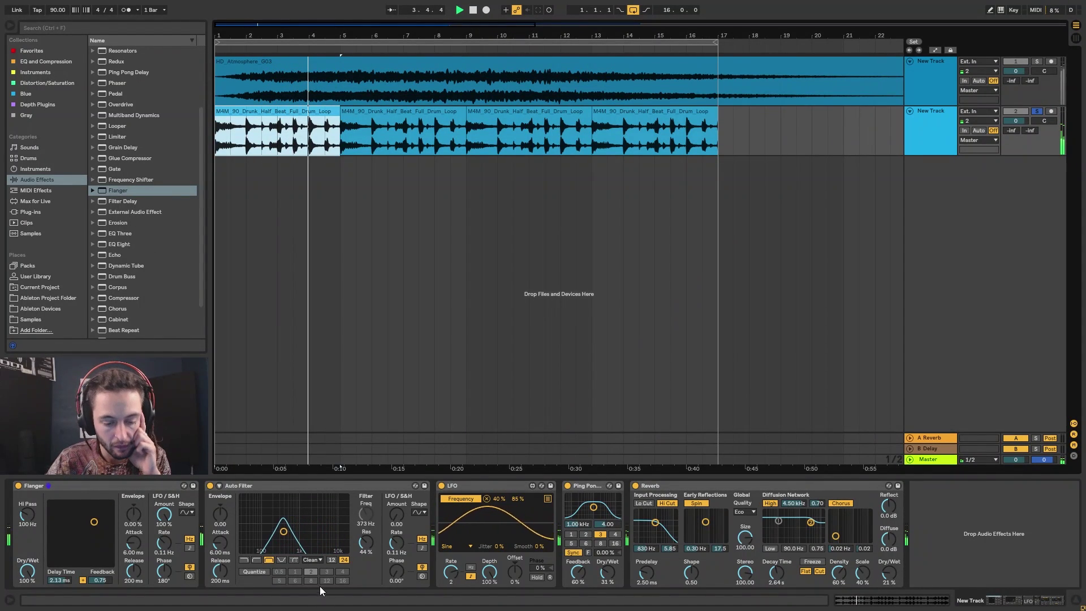
{"action": "left_click", "coordinate": [255, 560]}
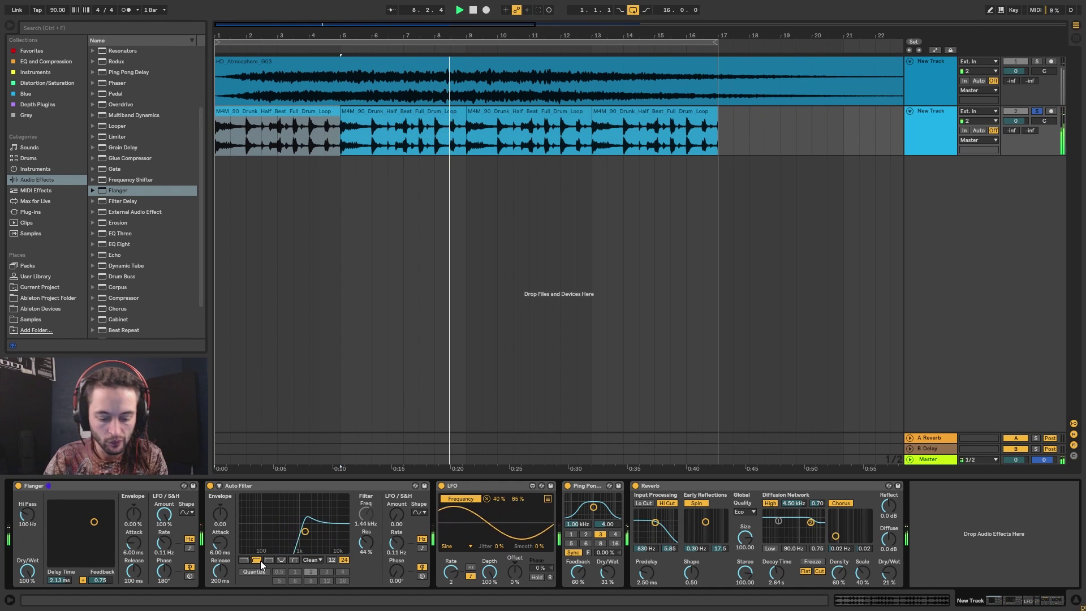
Solo the atmosphere track and copy the drum track's Reverb onto it during playback
{"action": "left_click", "coordinate": [1036, 61]}
{"action": "key", "text": "space"}
{"action": "left_click", "coordinate": [922, 69]}
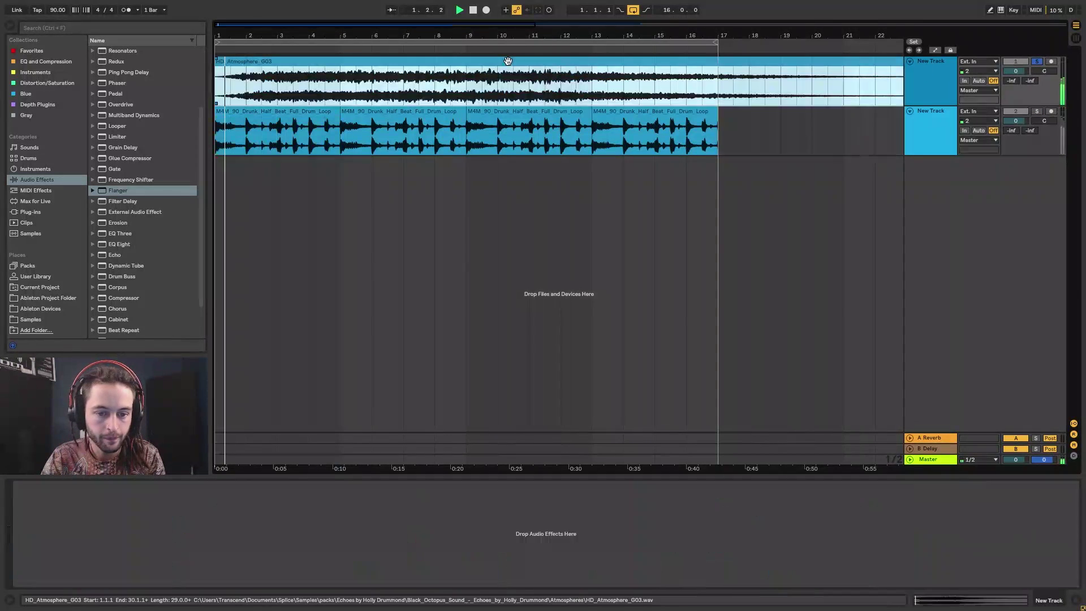
{"action": "left_click", "coordinate": [929, 124]}
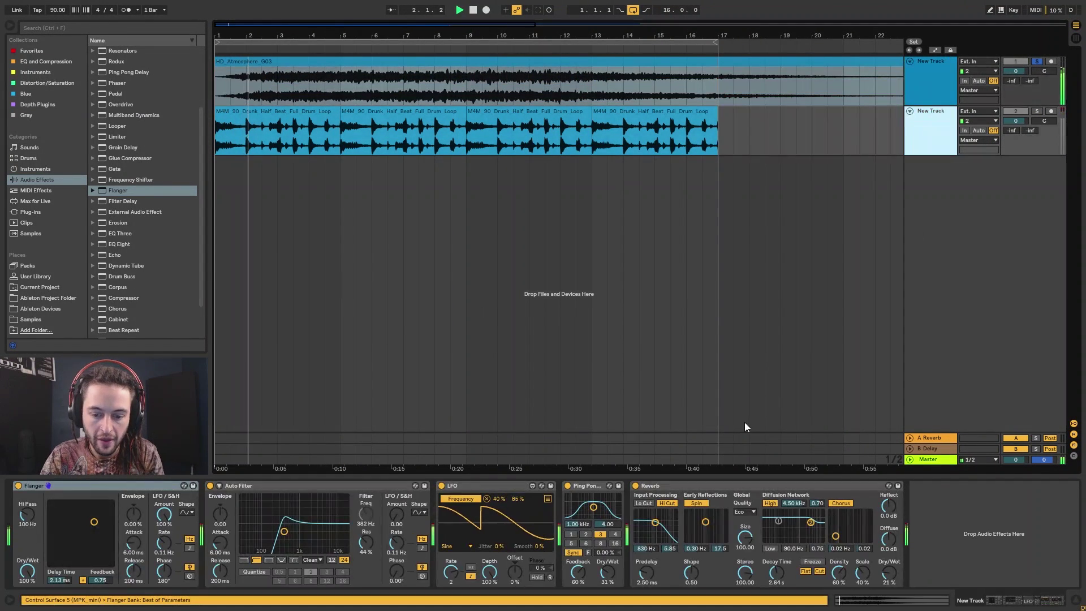
{"action": "left_click", "coordinate": [661, 491]}
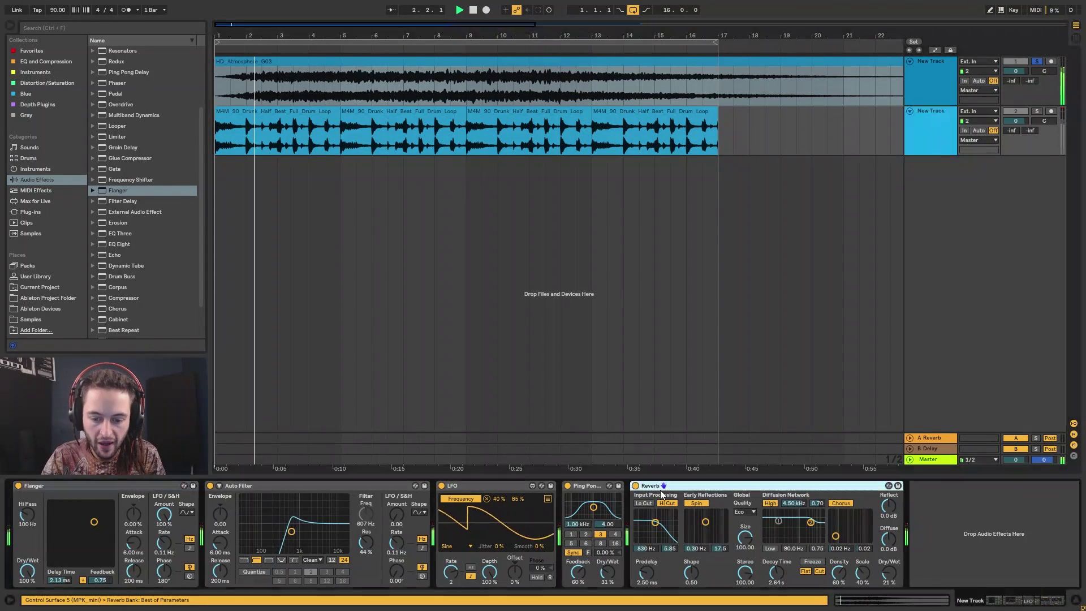
{"action": "left_click", "coordinate": [939, 90]}
{"action": "right_click", "coordinate": [573, 538]}
{"action": "left_click", "coordinate": [582, 545]}
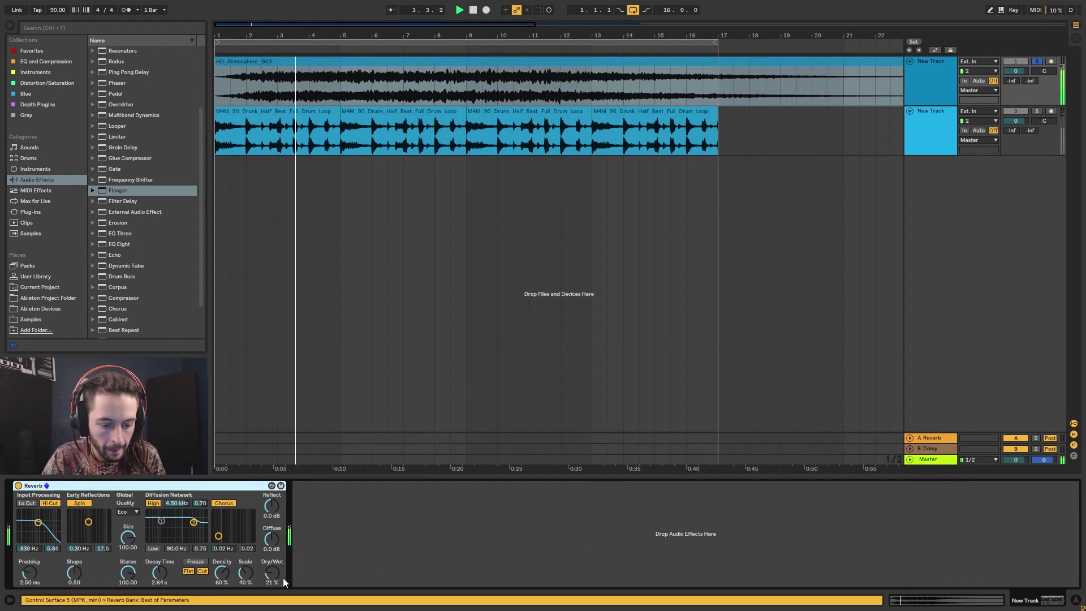
Set the atmosphere Reverb to High quality, 12.9 s decay time and 20% dry/wet, and audition it
{"action": "left_click_drag", "start_coordinate": [274, 573], "coordinate": [274, 571]}
{"action": "left_click_drag", "start_coordinate": [159, 573], "coordinate": [160, 542]}
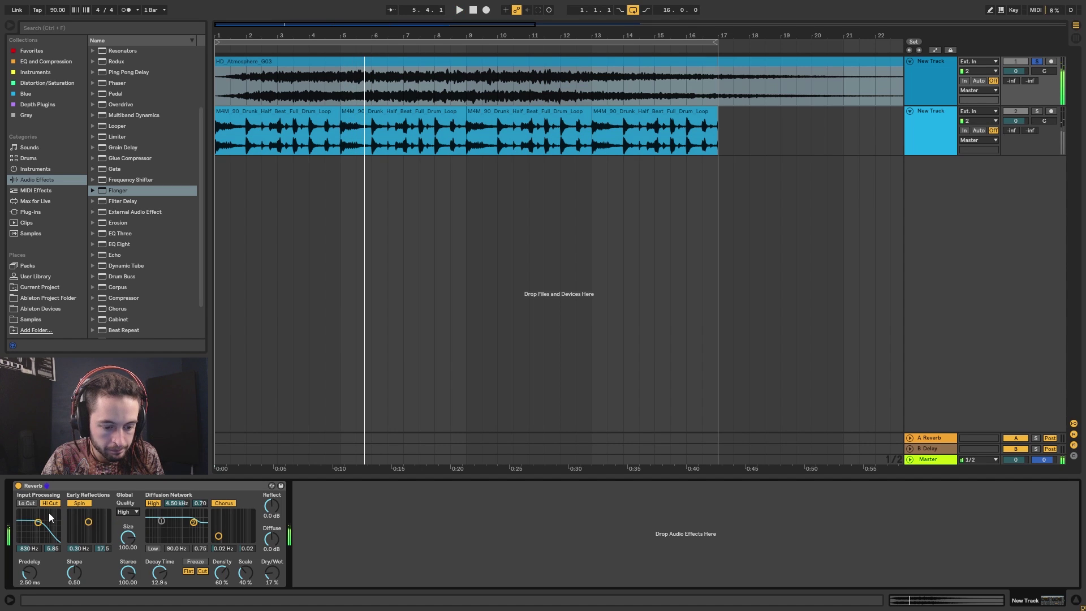
{"action": "key", "text": "space"}
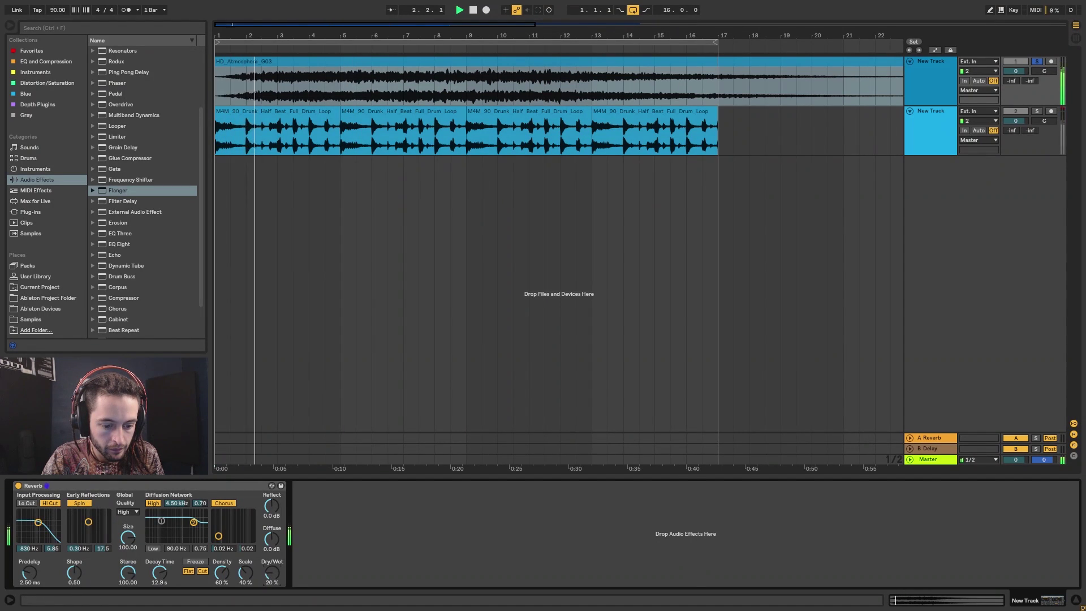
{"action": "key", "text": "space"}
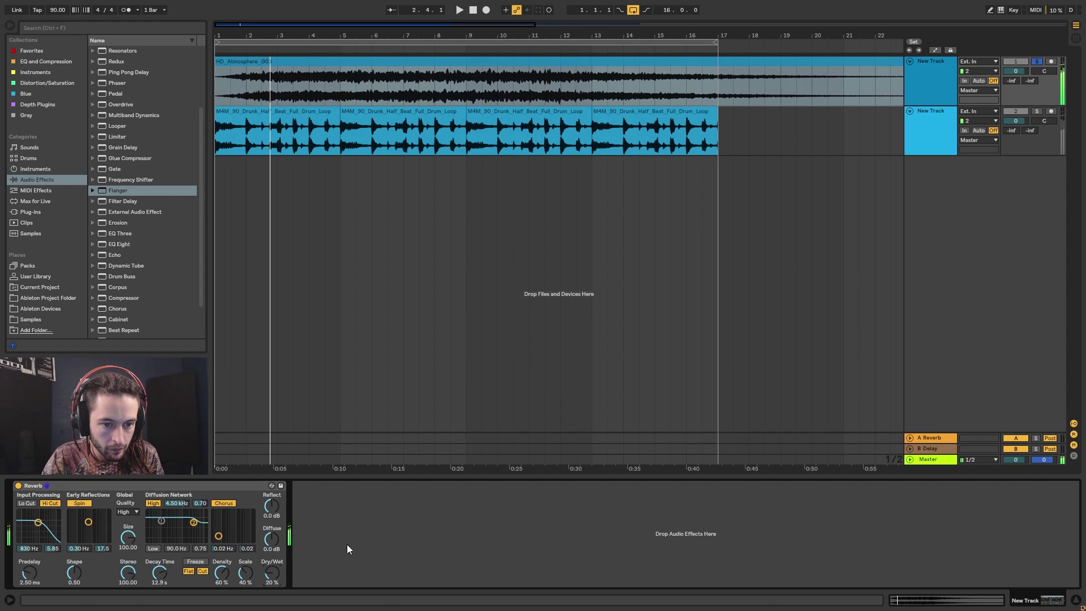
Duplicate the atmosphere track, solo only the copy, and set its Reverb to 100% dry/wet
{"action": "left_click", "coordinate": [919, 100]}
{"action": "key", "text": "ctrl+d"}
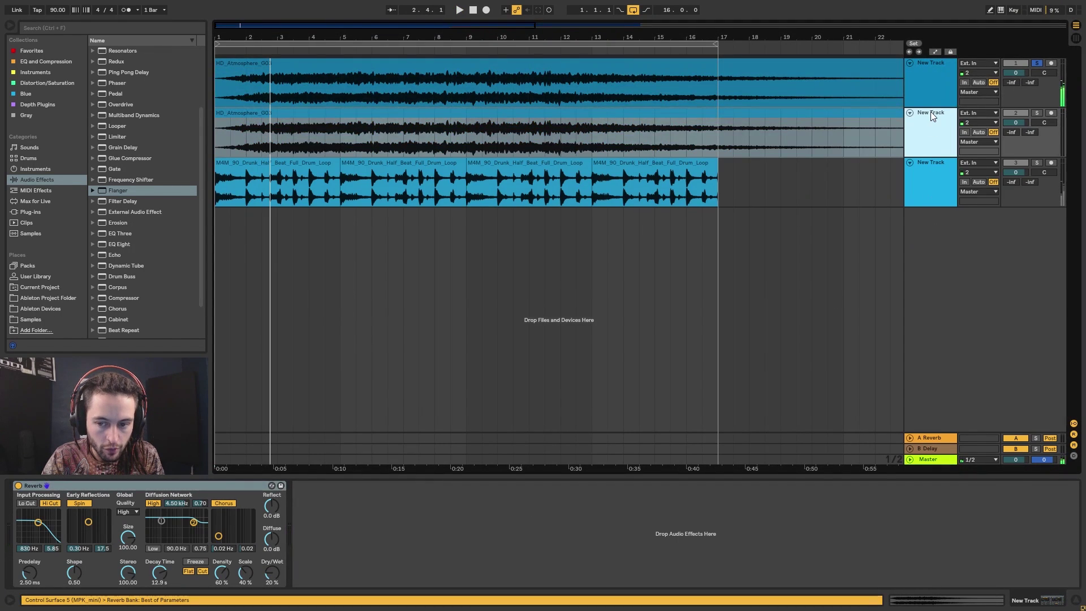
{"action": "left_click", "coordinate": [1037, 112]}
{"action": "left_click_drag", "start_coordinate": [272, 572], "coordinate": [271, 568]}
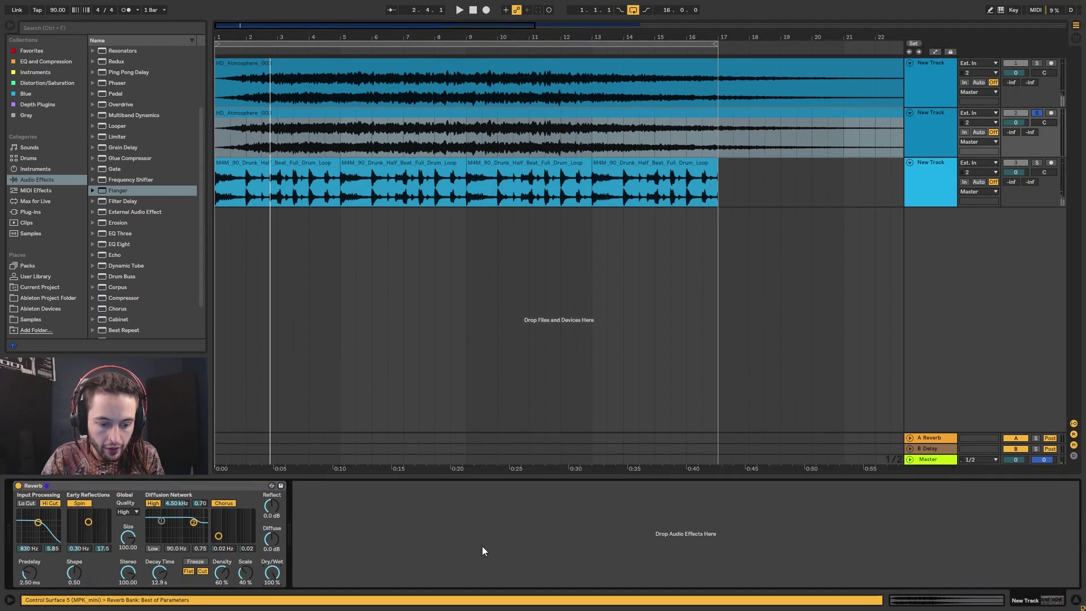
Freeze the fully wet duplicate of the atmosphere track and flatten it to audio
{"action": "right_click", "coordinate": [931, 129]}
{"action": "left_click", "coordinate": [958, 195]}
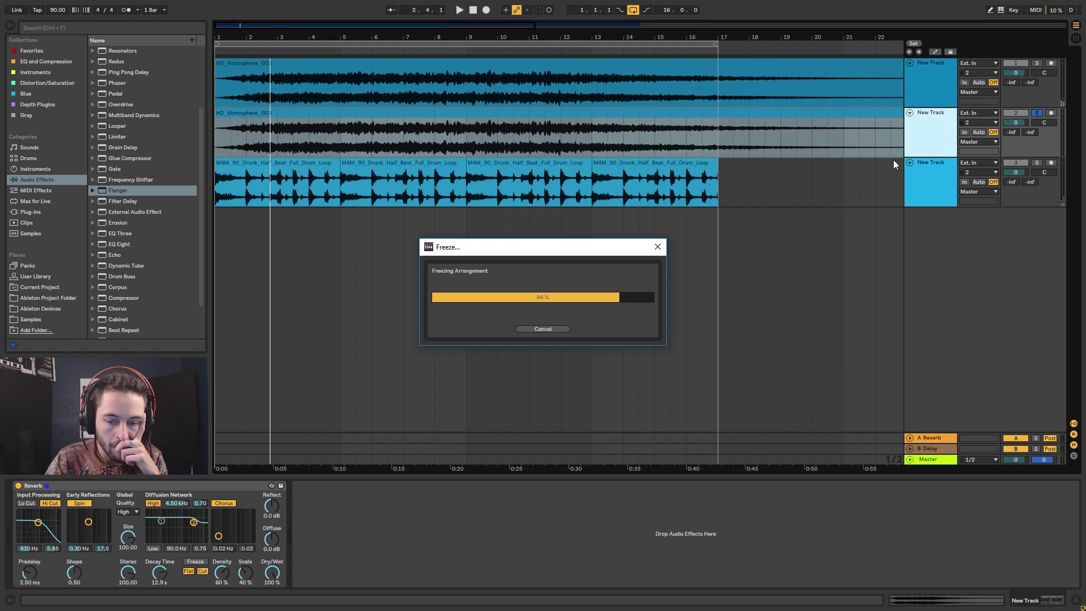
{"action": "right_click", "coordinate": [933, 127]}
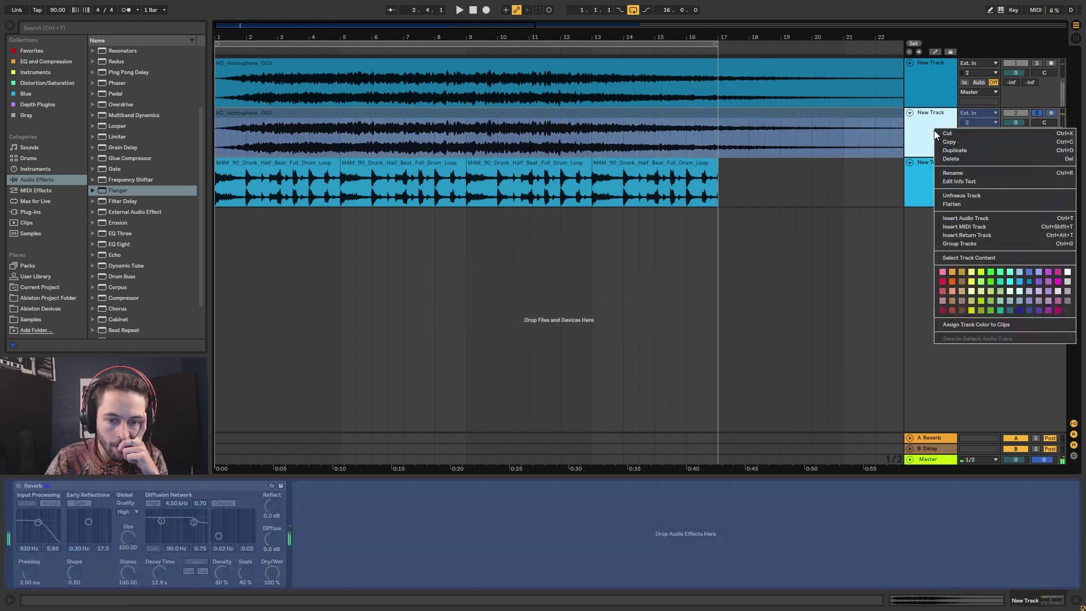
{"action": "left_click", "coordinate": [952, 199]}
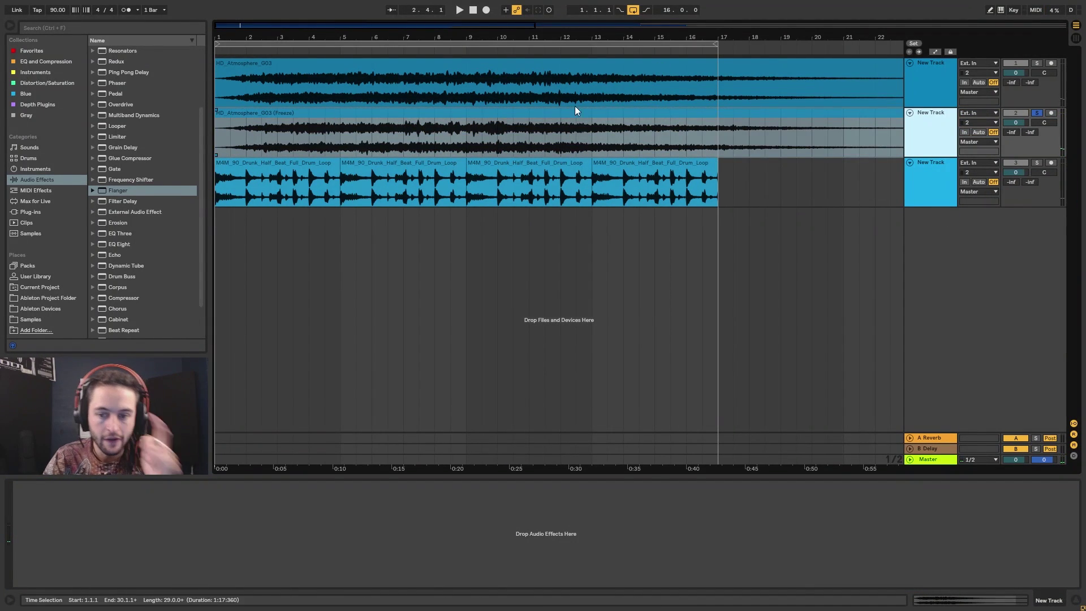
Turn off Warp on the original atmosphere clip and check the flattened copy's device chain
{"action": "left_click", "coordinate": [293, 81]}
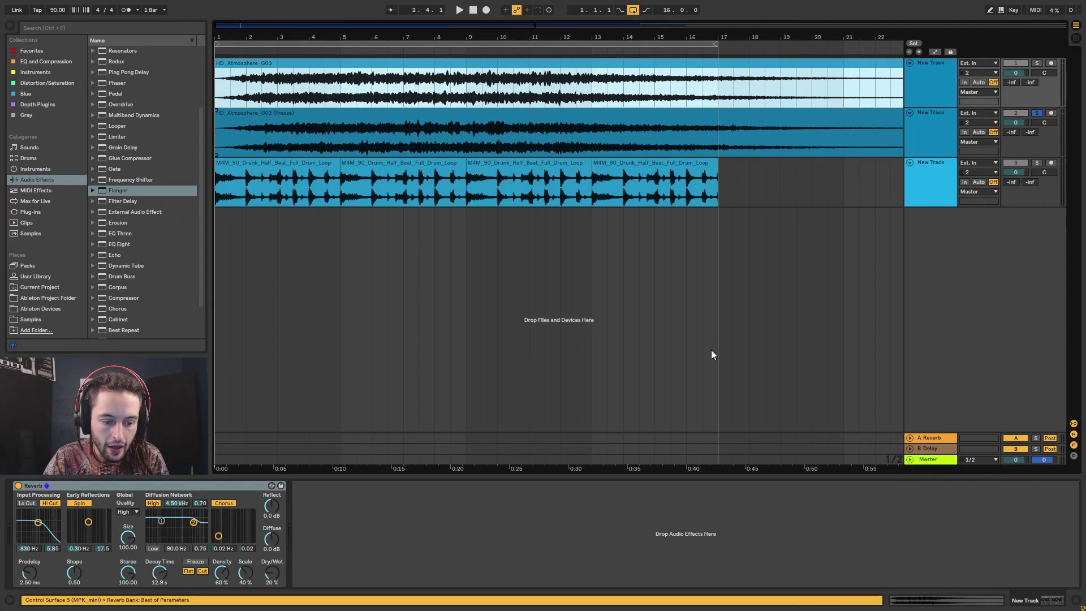
{"action": "left_click", "coordinate": [960, 602]}
{"action": "left_click", "coordinate": [121, 497]}
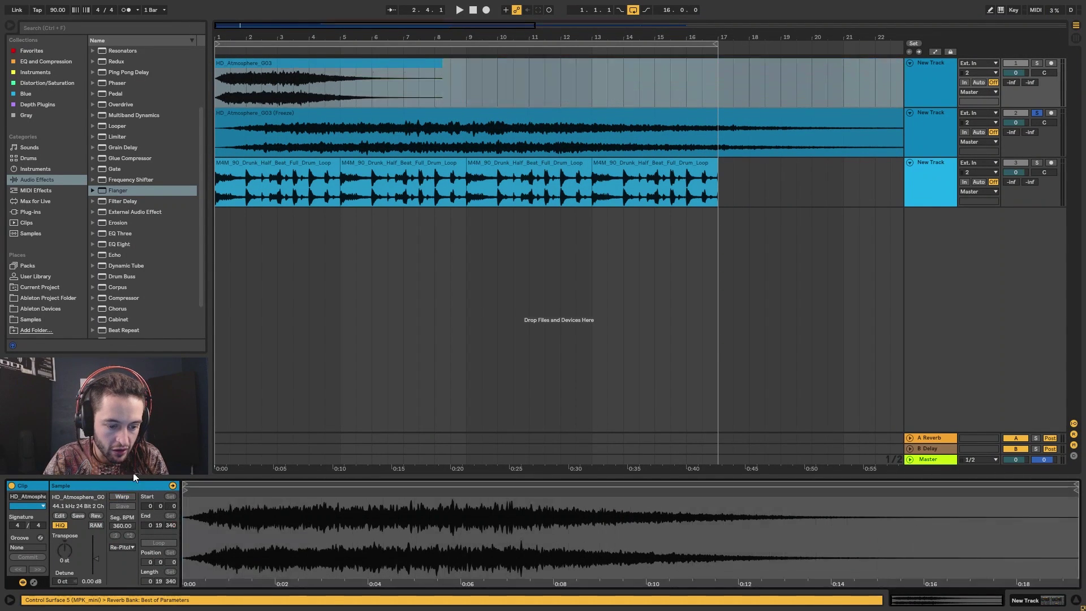
{"action": "left_click", "coordinate": [344, 115]}
{"action": "left_click", "coordinate": [1047, 603]}
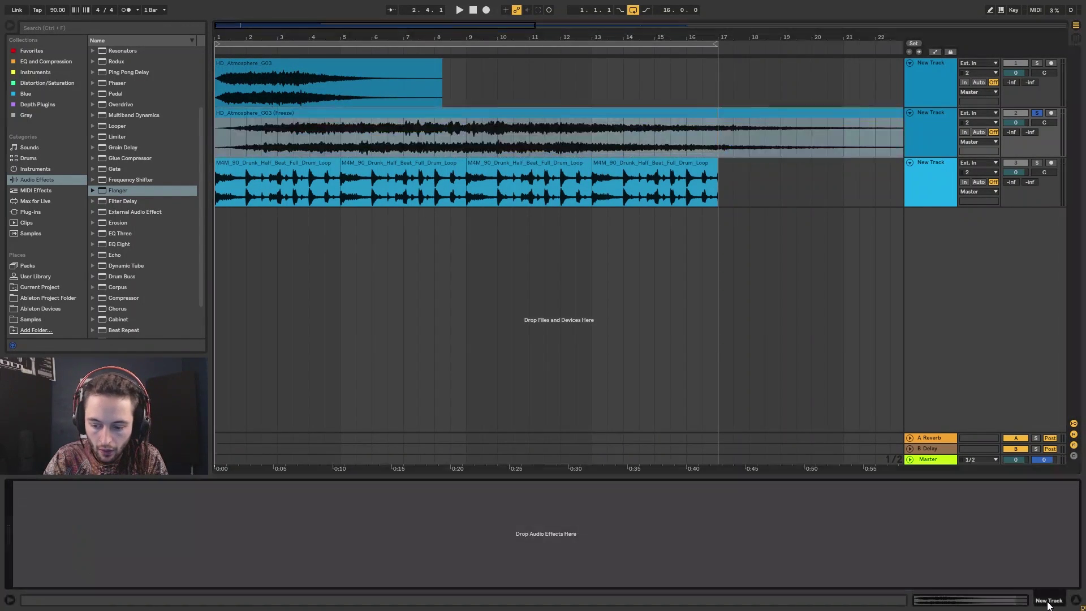
{"action": "left_click", "coordinate": [992, 598]}
{"action": "left_click", "coordinate": [452, 137]}
{"action": "left_click", "coordinate": [327, 95]}
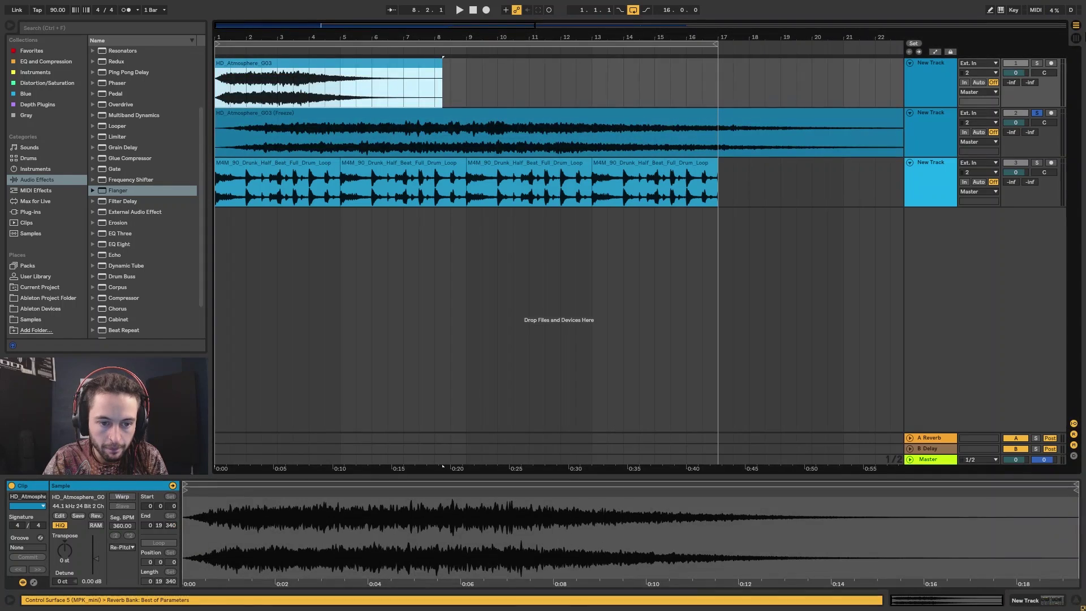
Play the arrangement from the start with the original atmosphere track soloed, and add the flattened reverb track to the solo
{"action": "left_click", "coordinate": [1036, 63]}
{"action": "key", "text": "space"}
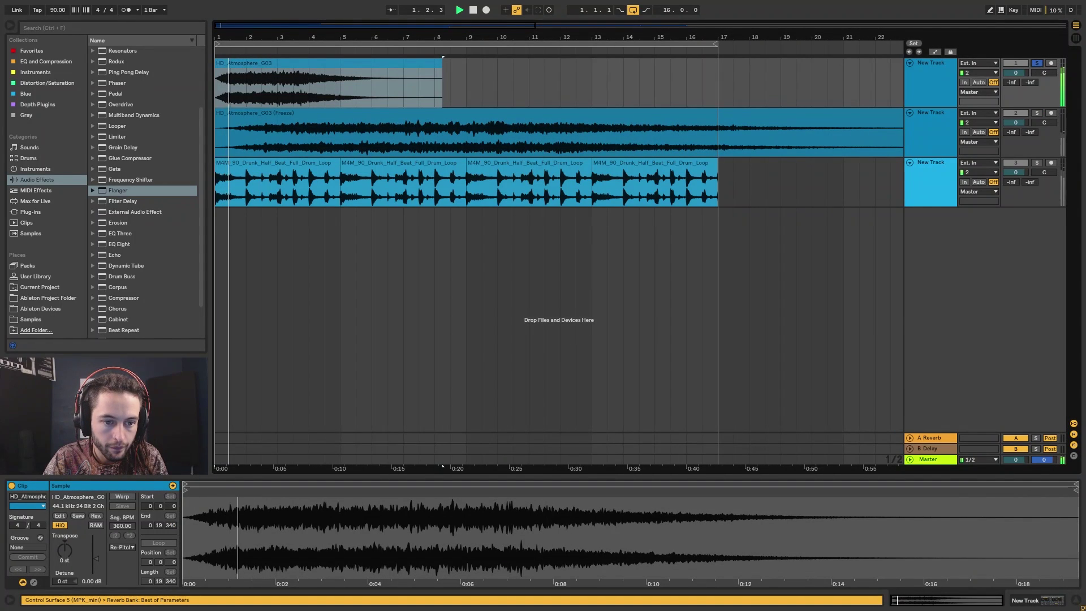
{"action": "scroll", "coordinate": [569, 75], "scroll_direction": "up", "scroll_amount": 2}
{"action": "left_click", "coordinate": [1036, 113], "text": "ctrl"}
Place a second copy of the unwarped atmosphere clip at bar 9 on the original track
{"action": "left_click_drag", "start_coordinate": [338, 39], "coordinate": [402, 76]}
{"action": "left_click", "coordinate": [299, 62]}
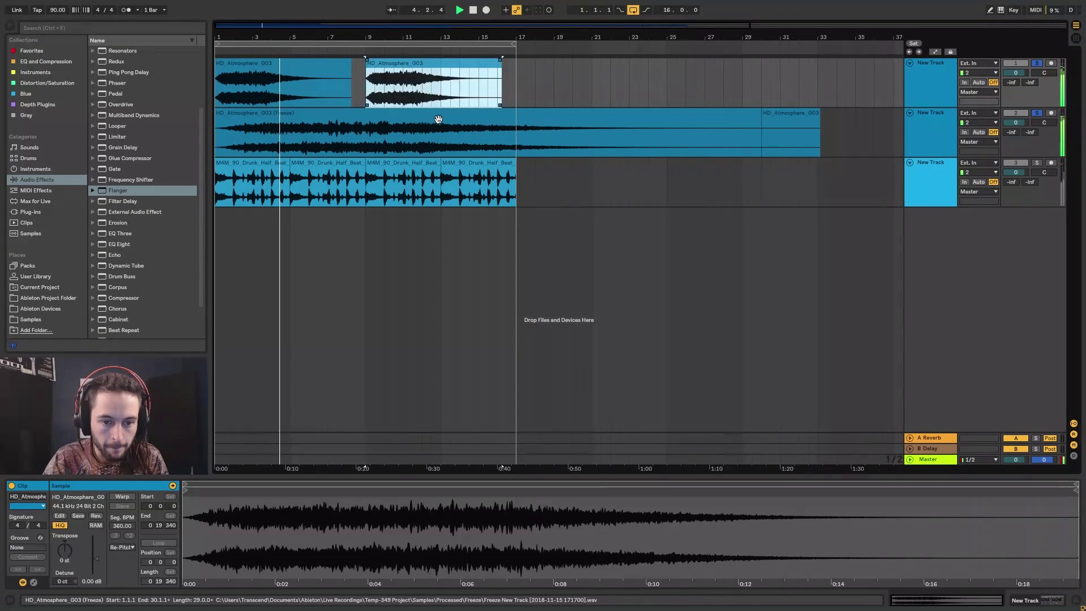
{"action": "left_click", "coordinate": [399, 122]}
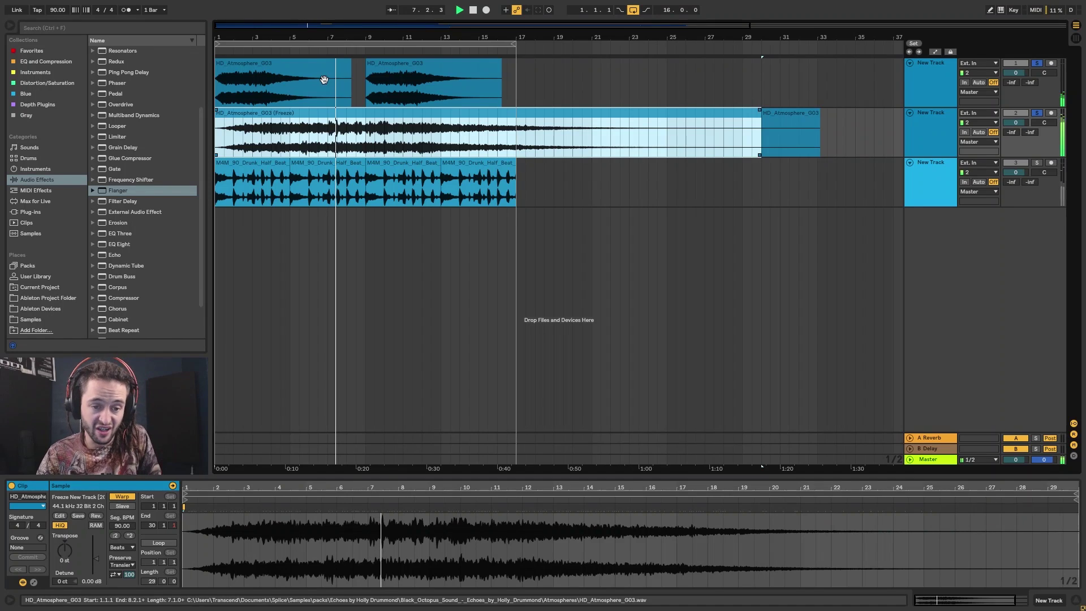
Give both unwarped atmosphere clips a fade-in of about two bars and a fade-out of about three bars
{"action": "left_click_drag", "start_coordinate": [366, 63], "coordinate": [401, 62]}
{"action": "left_click_drag", "start_coordinate": [216, 63], "coordinate": [251, 64]}
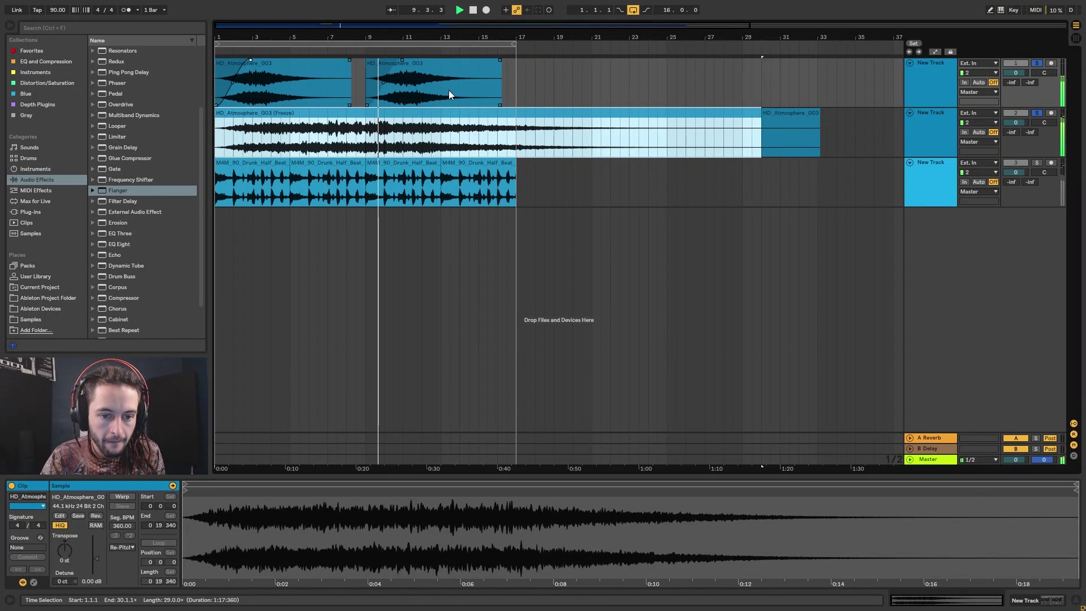
{"action": "left_click_drag", "start_coordinate": [498, 60], "coordinate": [441, 65]}
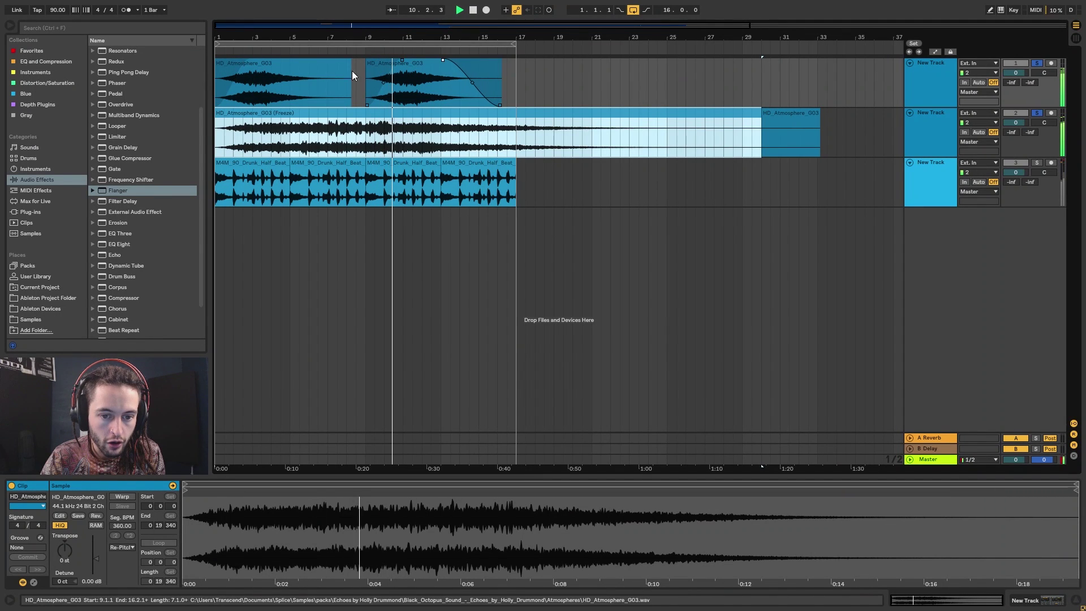
{"action": "left_click_drag", "start_coordinate": [349, 60], "coordinate": [290, 67]}
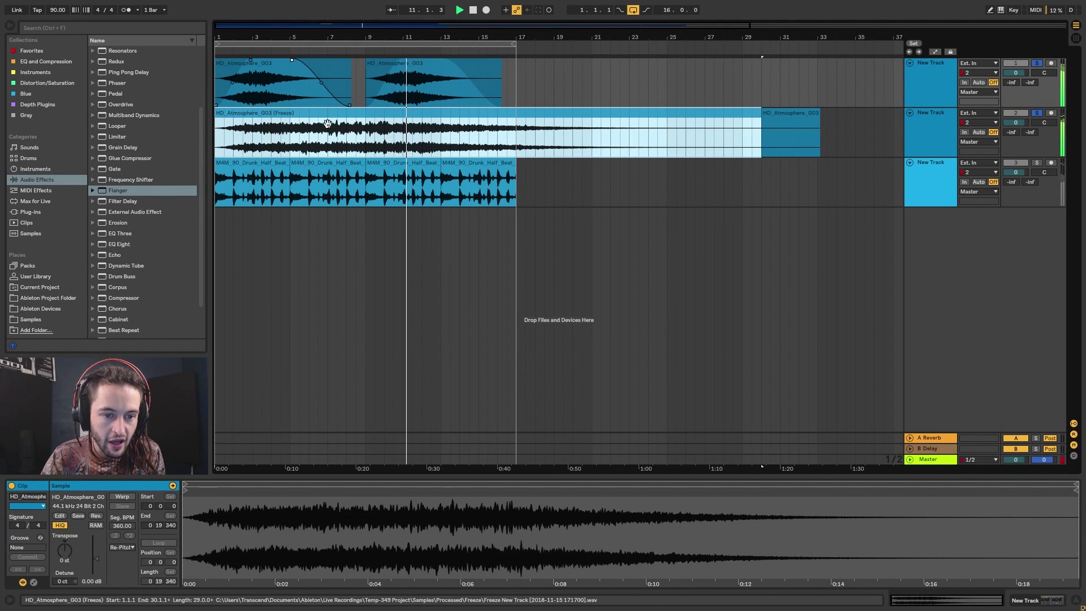
Add the drum track to the soloed tracks and select the flattened atmosphere clip
{"action": "left_click", "coordinate": [1038, 163]}
{"action": "left_click", "coordinate": [514, 44]}
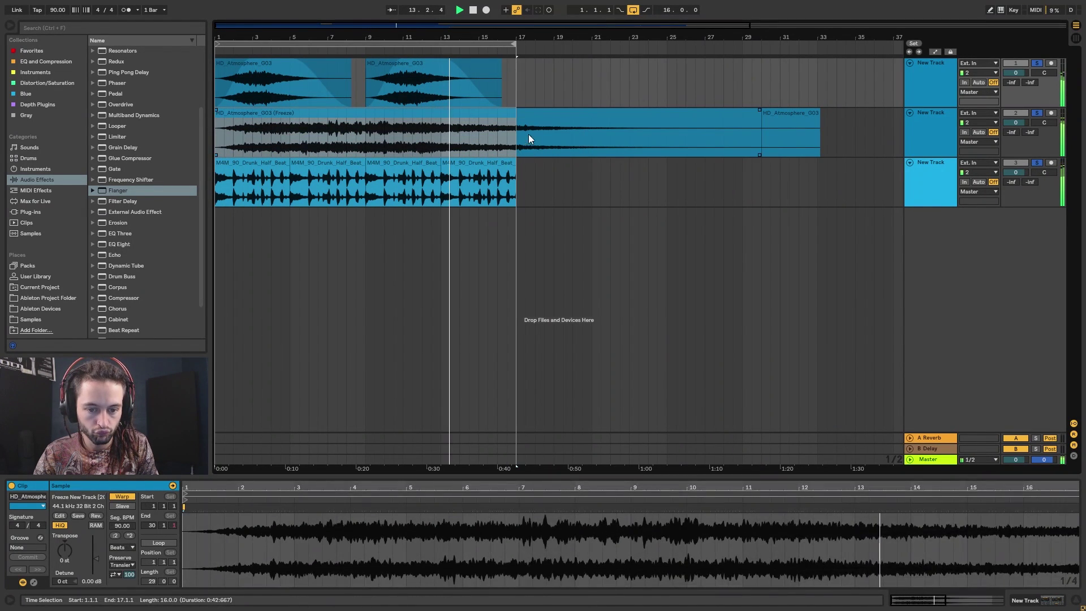
{"action": "left_click", "coordinate": [513, 124]}
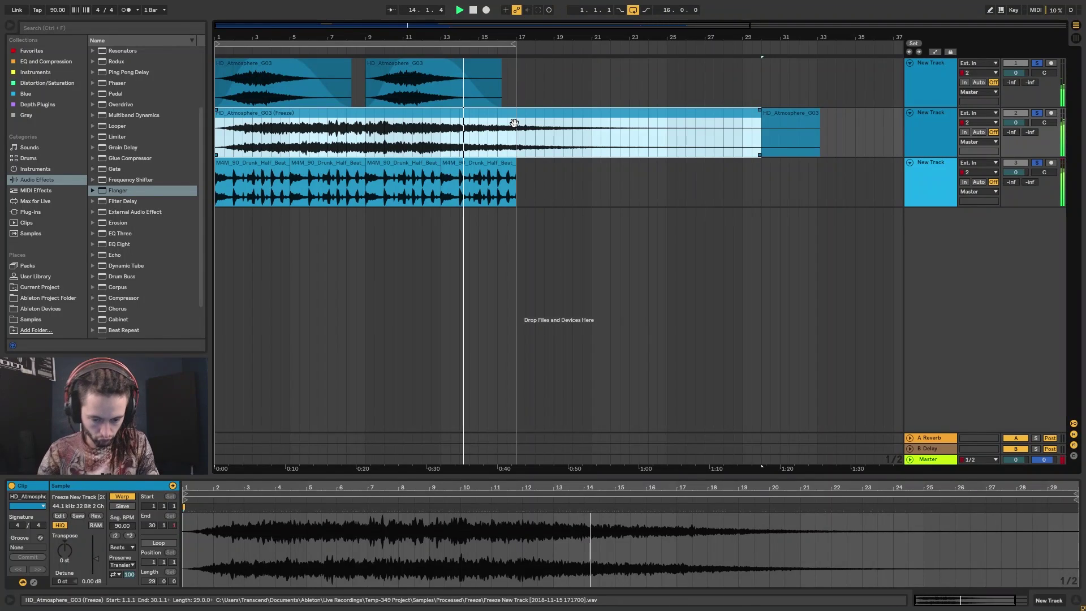